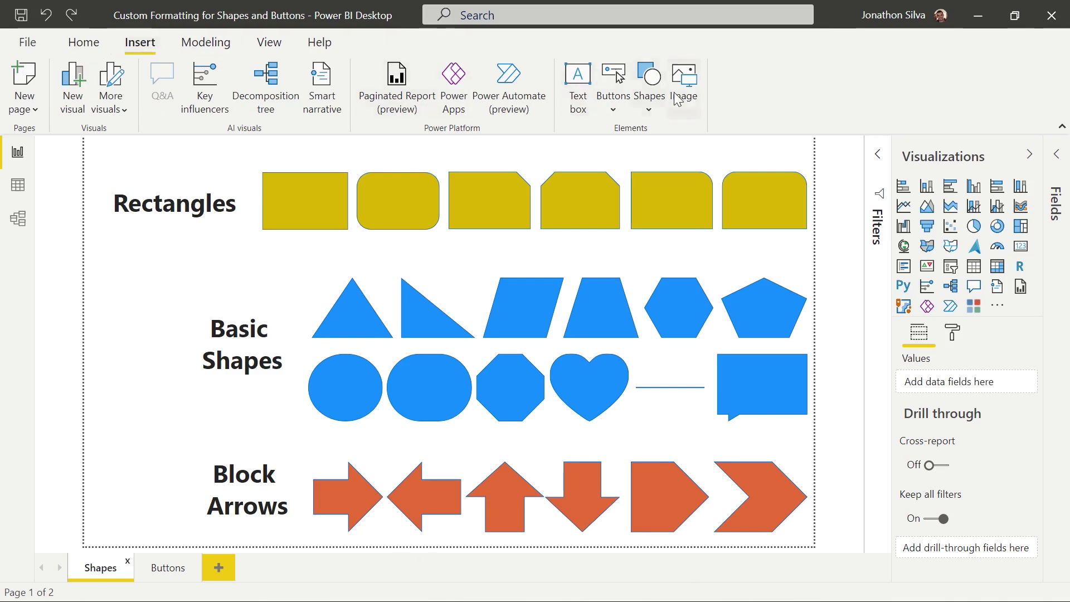
left_click(651, 109)
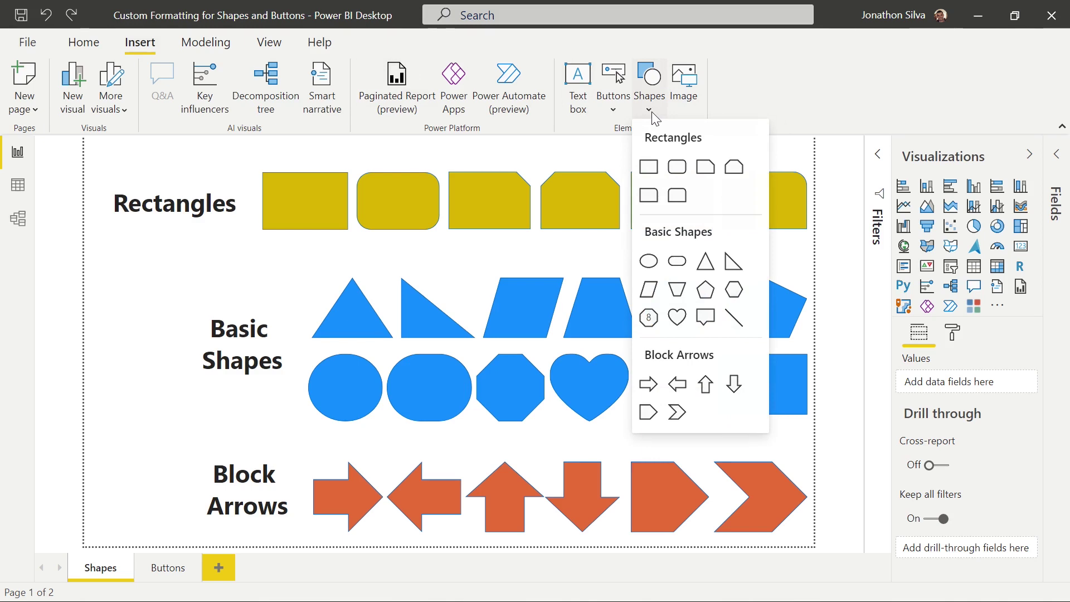
left_click(750, 73)
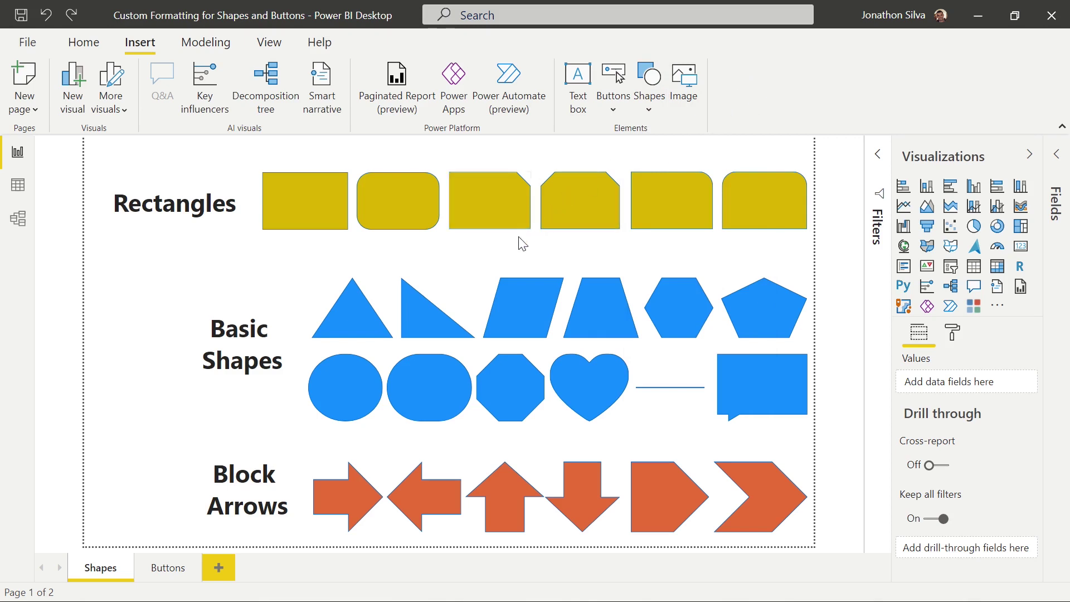
Enlarge the isosceles triangle in the Basic Shapes row and set its fill colour to dark purple.
left_click(362, 316)
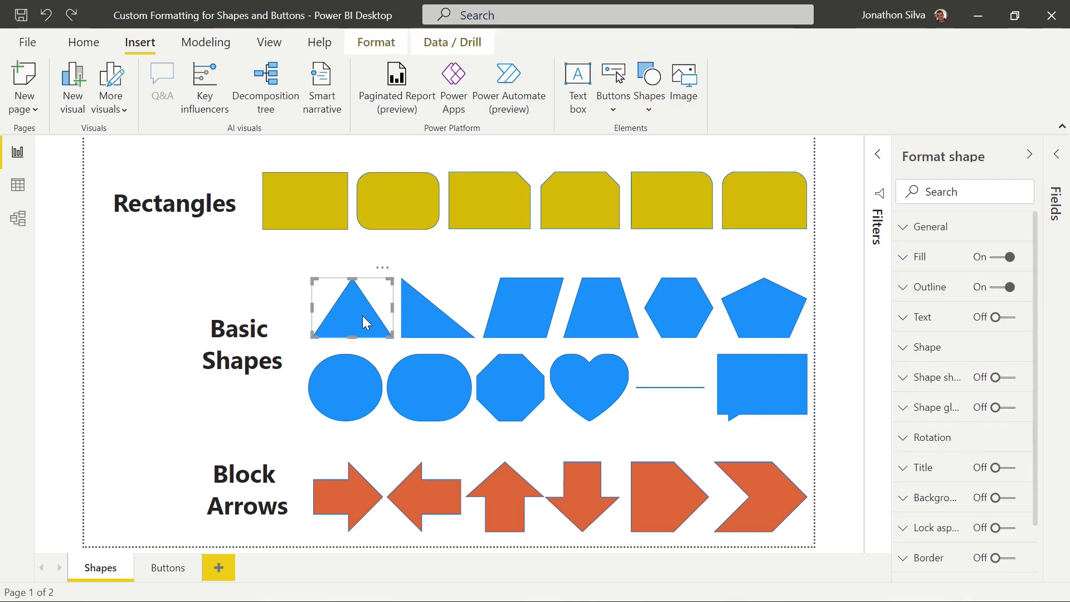
left_click_drag(314, 279, 279, 248)
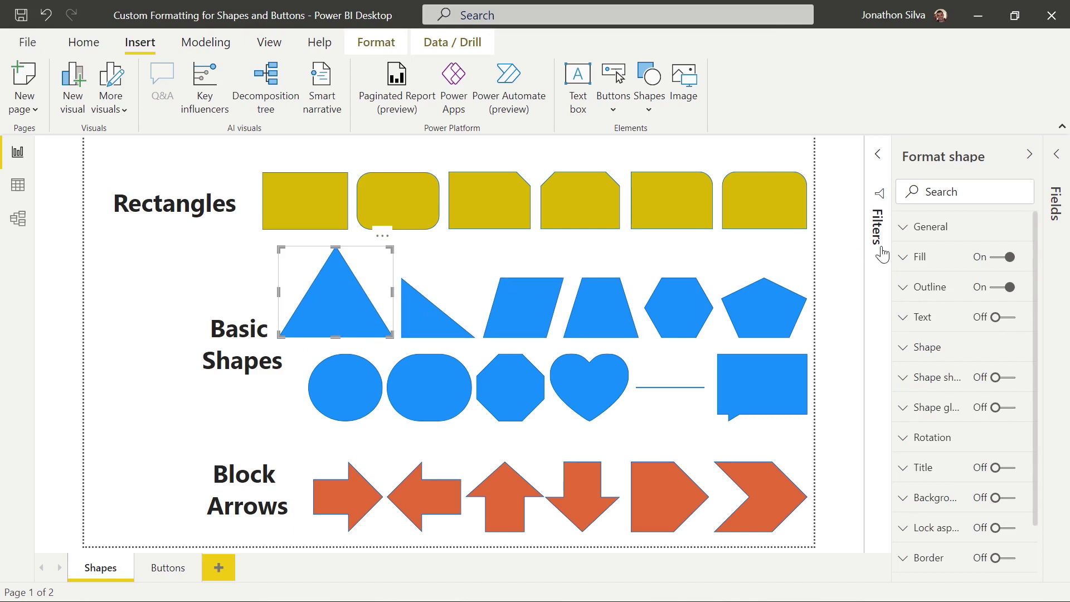
left_click(908, 262)
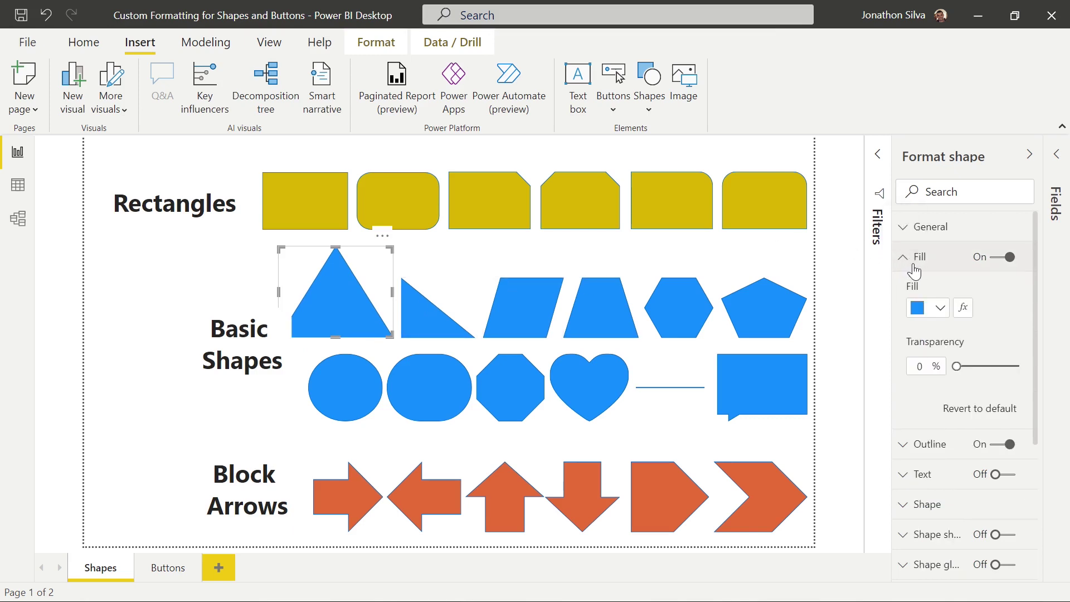
left_click(942, 309)
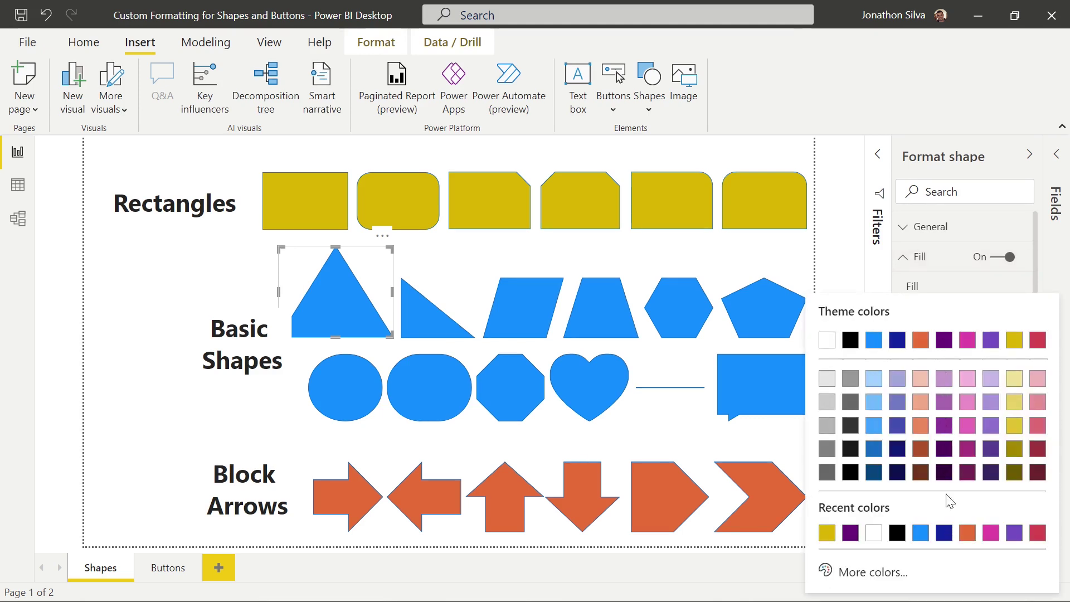
left_click(850, 533)
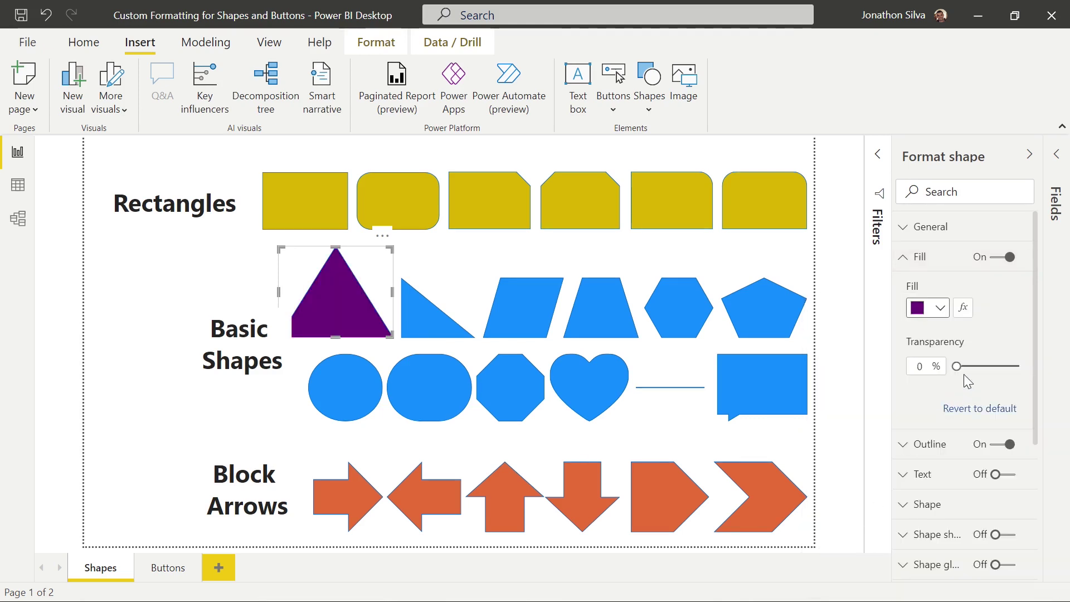
mouse_move(955, 363)
left_mouse_down()
mouse_move(999, 367)
mouse_move(956, 368)
left_mouse_up()
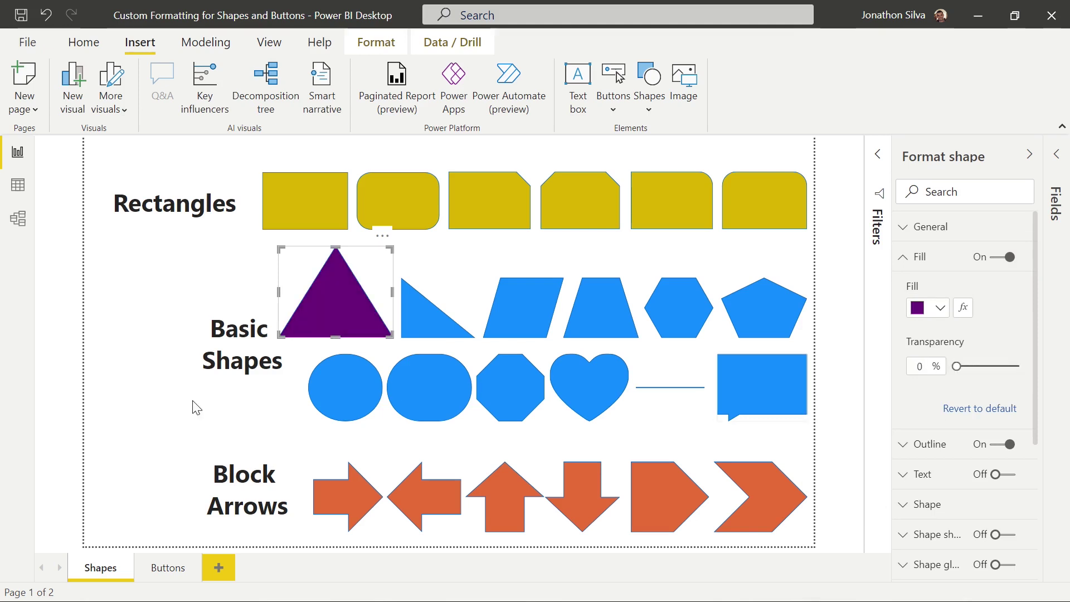
Move the "Basic Shapes" text box further left so it is clear of the enlarged triangle.
left_click(210, 330)
left_click_drag(279, 306, 237, 309)
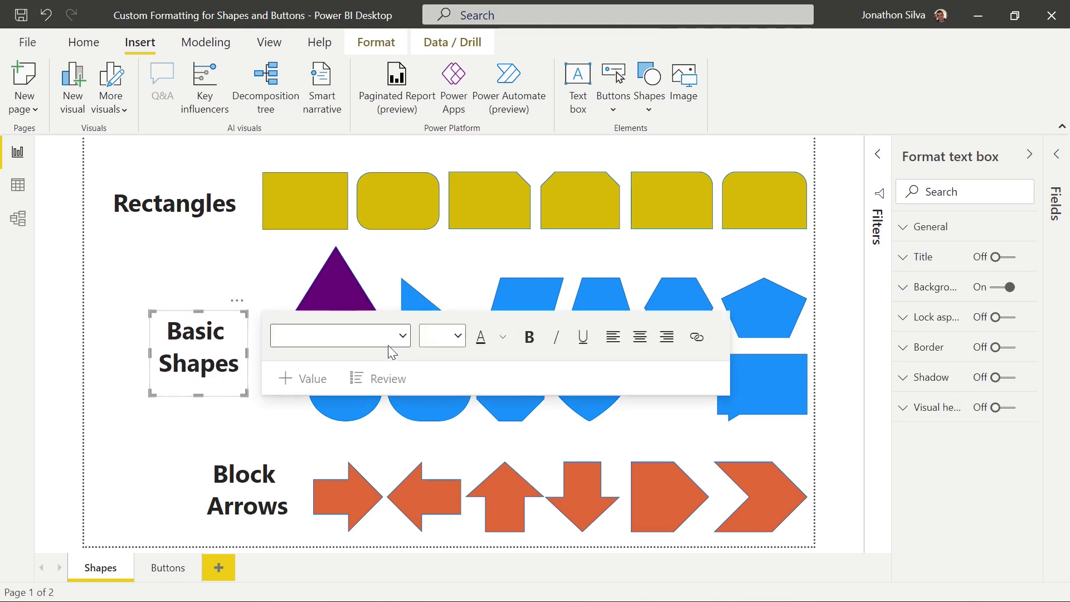
left_click(275, 266)
Set the purple triangle's outline colour to the gold theme colour.
left_click(329, 282)
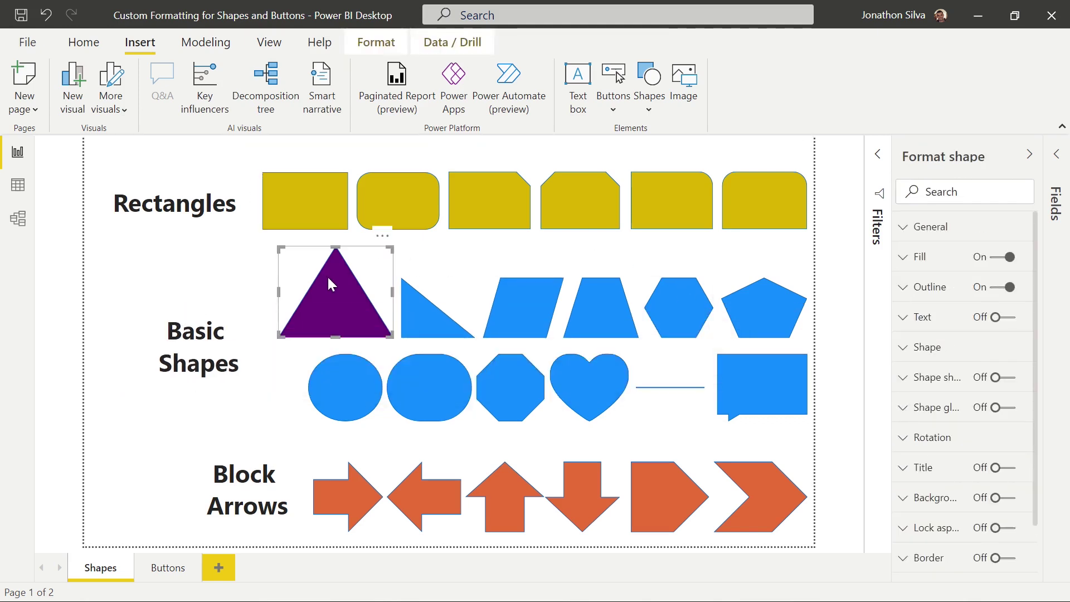
left_click(906, 292)
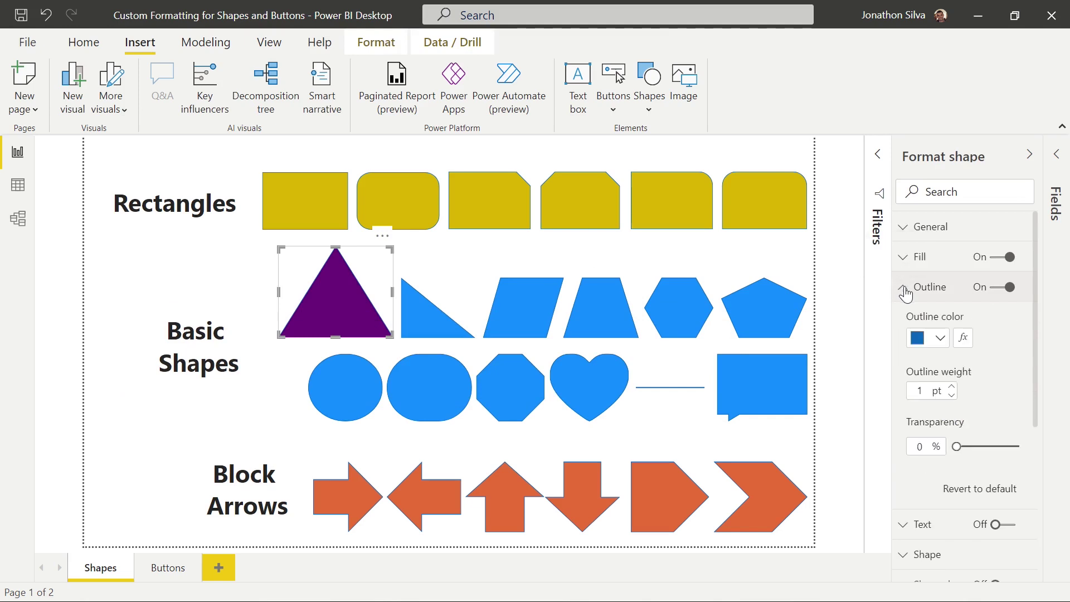
left_click(941, 341)
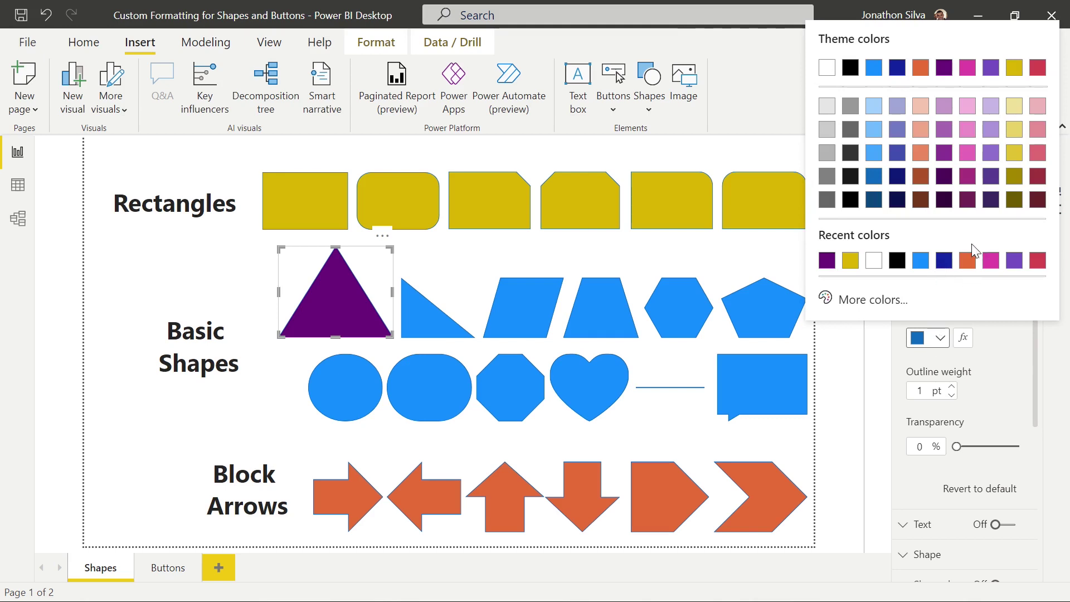
left_click(968, 261)
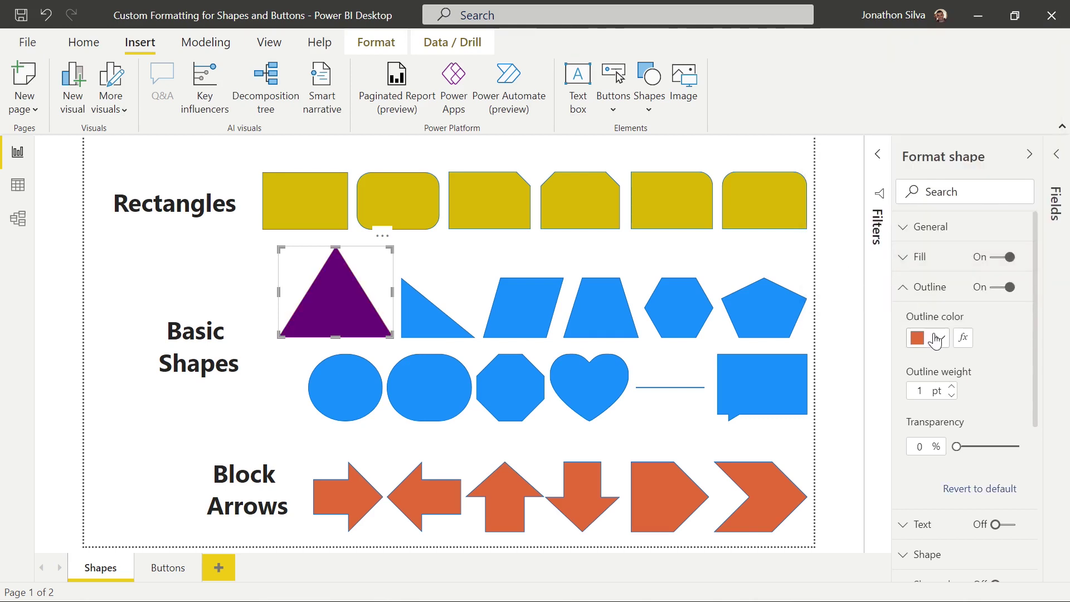
left_click(940, 338)
left_click(875, 261)
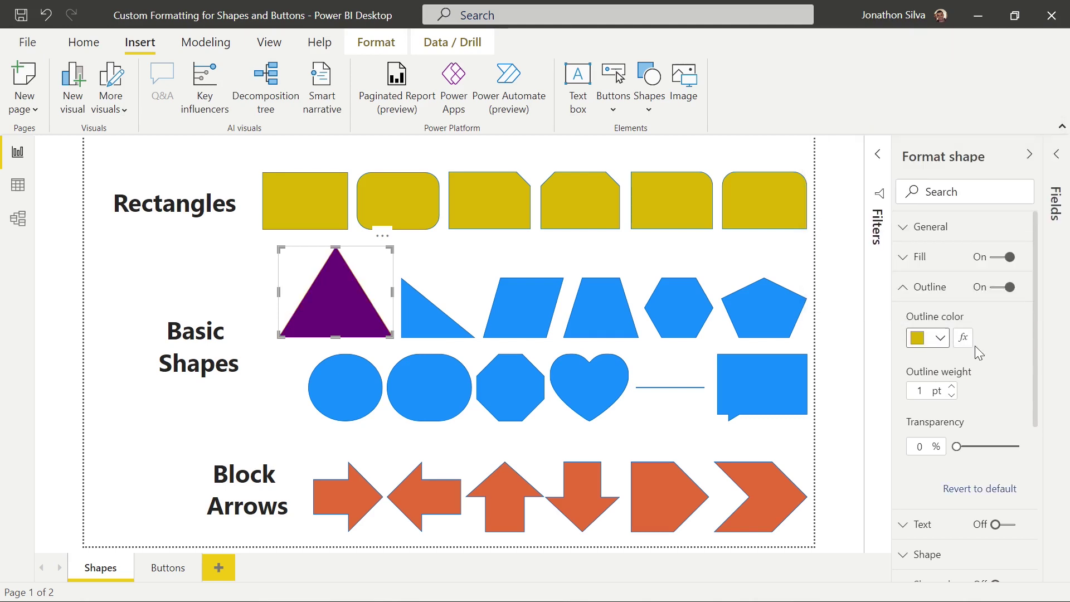
Set the triangle's outline weight to 7 pt and its outline transparency to 2%.
left_click(953, 388)
left_click(953, 388)
left_click(953, 388)
left_click(952, 388)
left_click(952, 388)
left_click(952, 388)
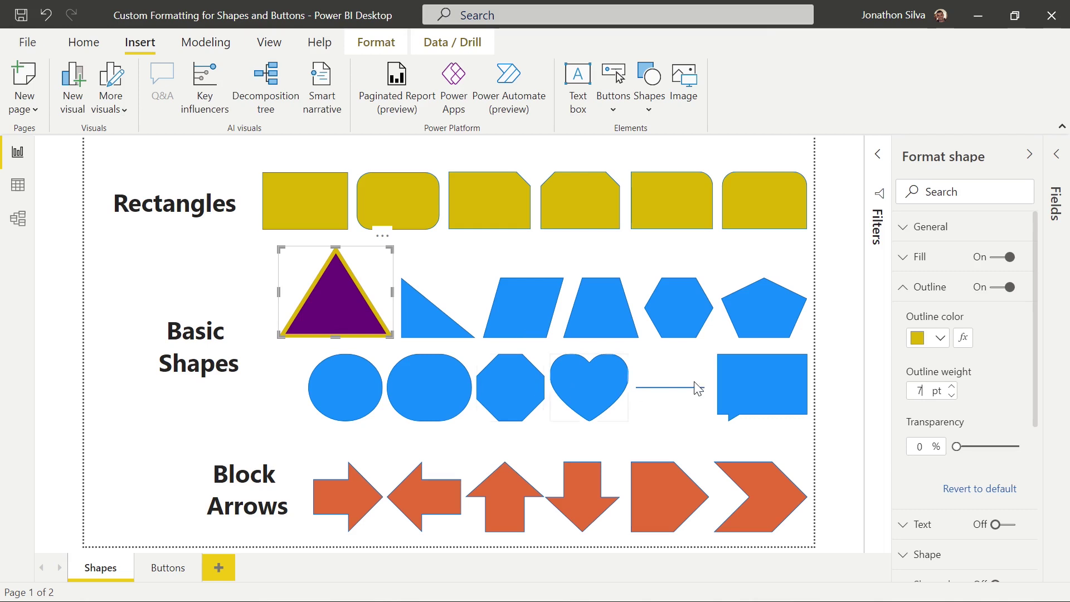
mouse_move(956, 443)
left_mouse_down()
mouse_move(1010, 446)
mouse_move(958, 446)
left_mouse_up()
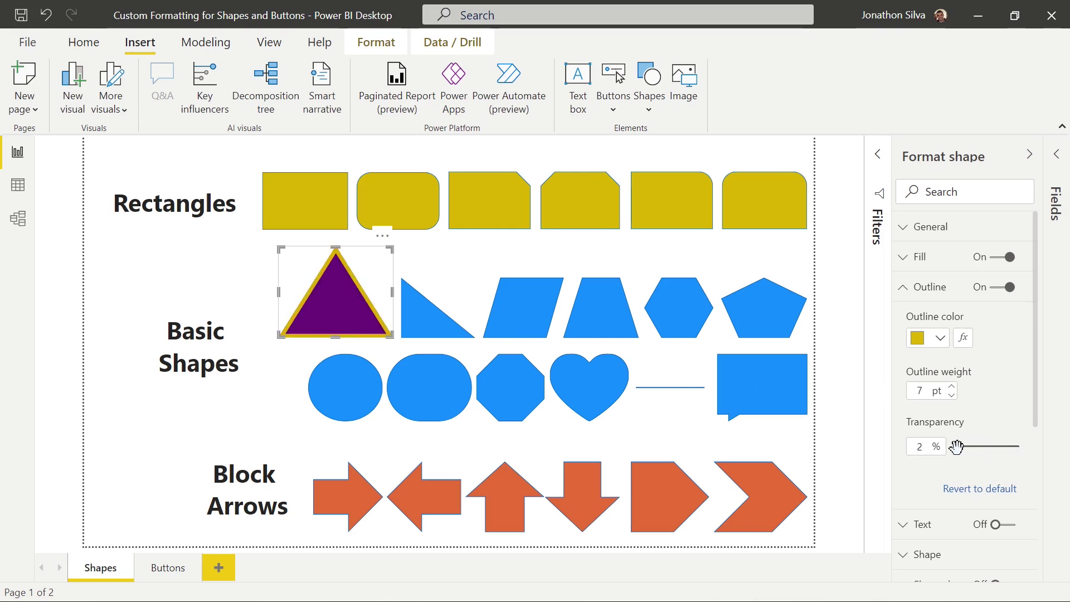
left_click(905, 294)
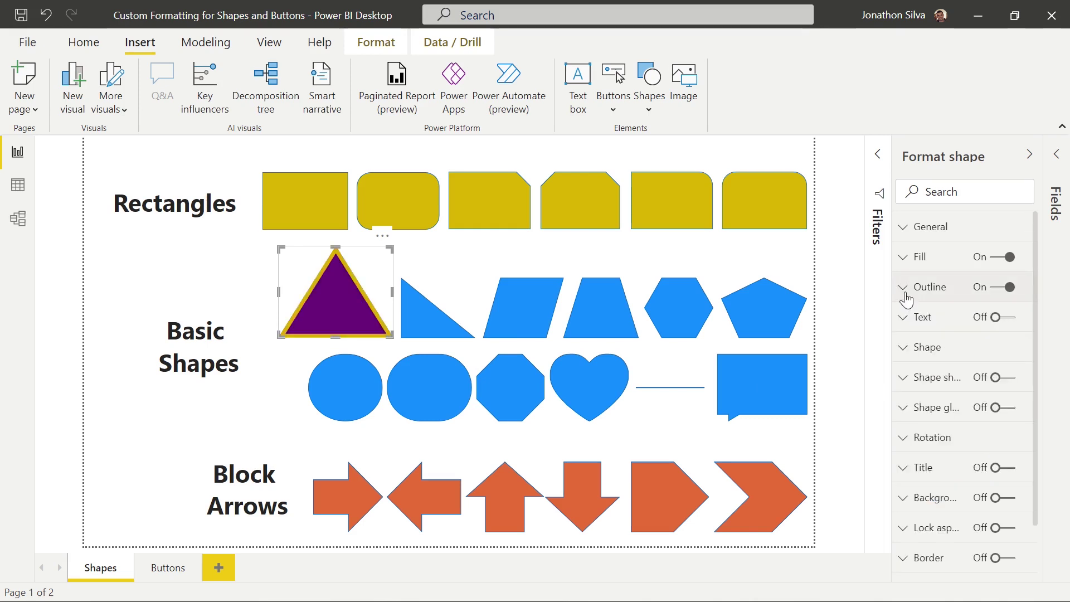
Turn on text for the triangle and enter "Triangle" as its label.
left_click(1006, 320)
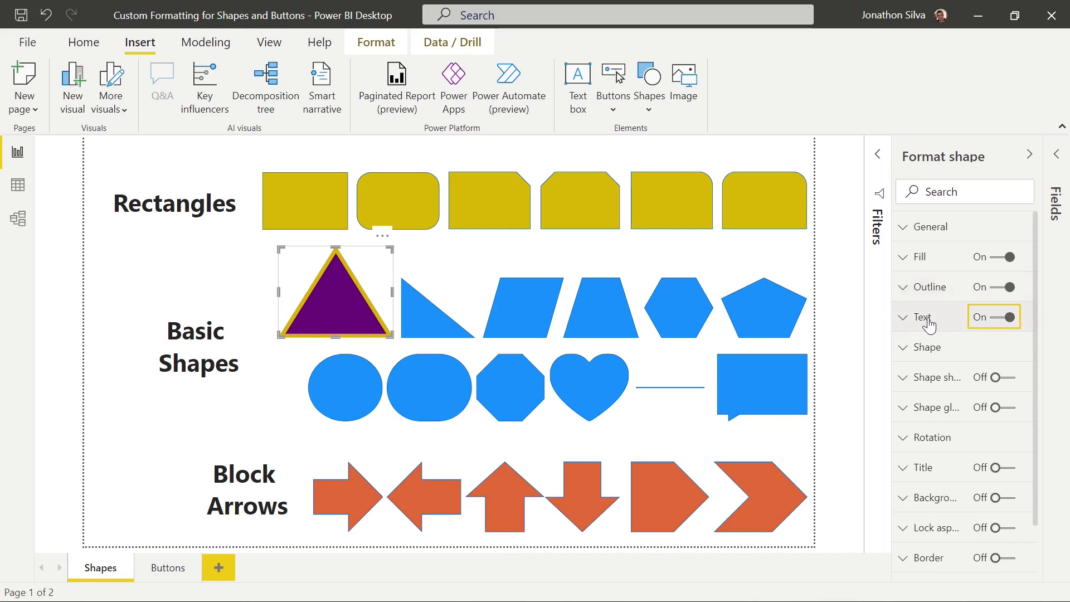
left_click(904, 321)
left_click(927, 364)
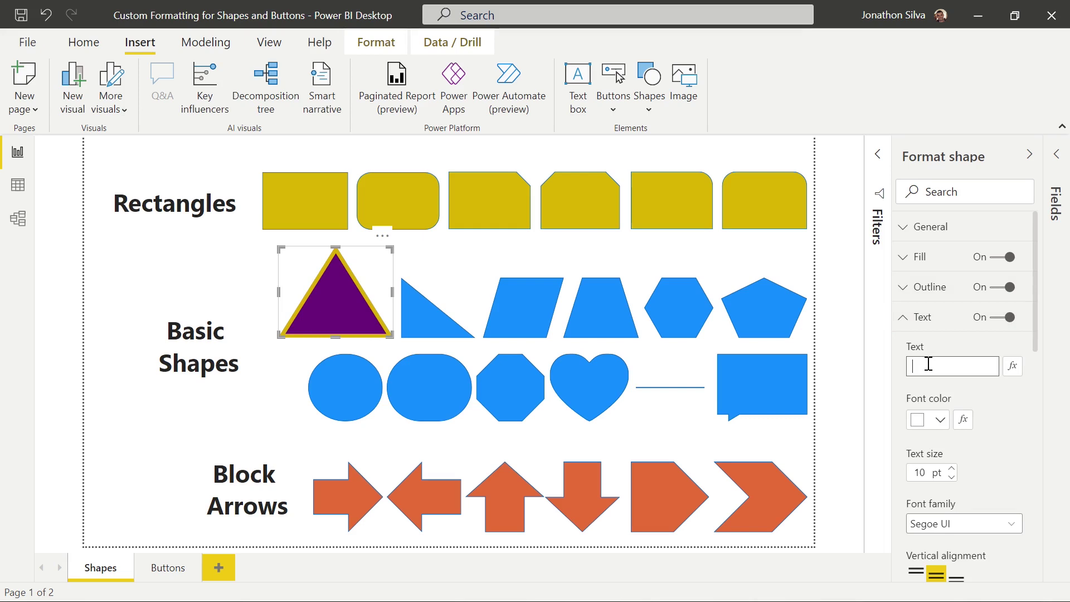
type("Trian")
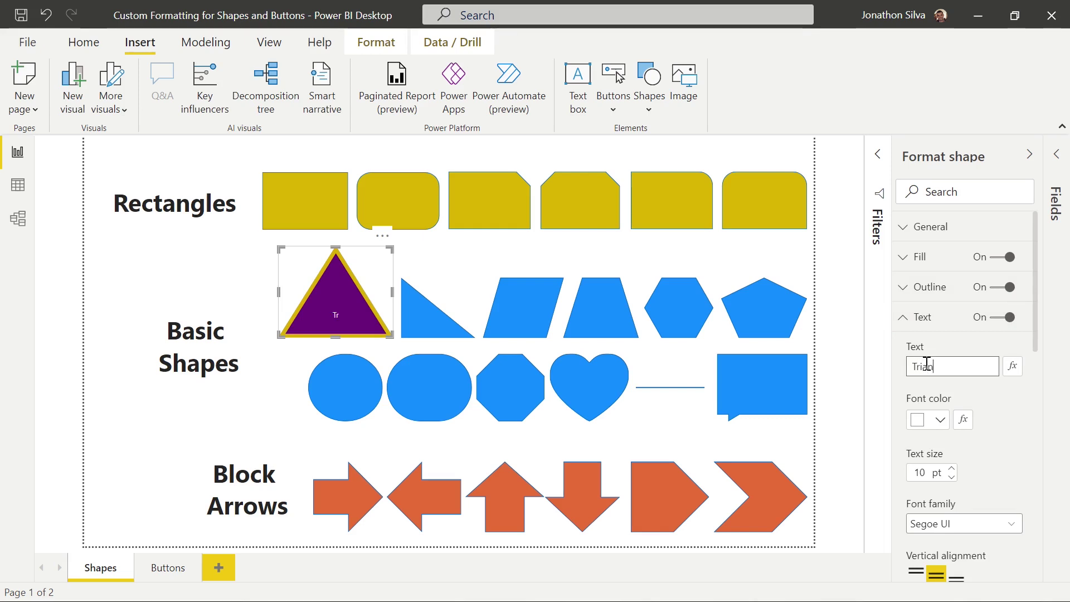
type("gle")
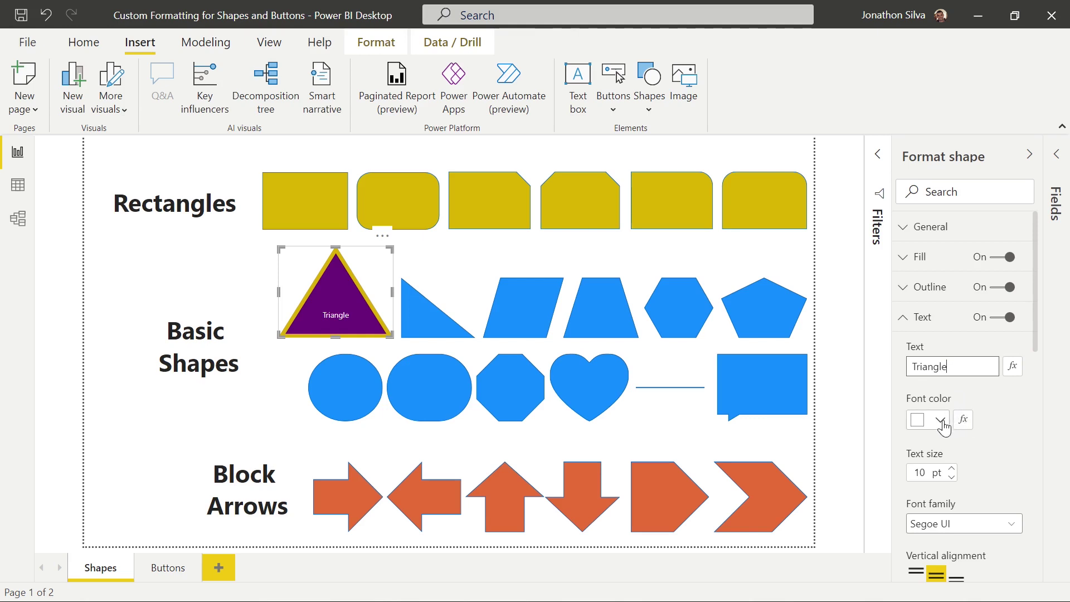
Increase the triangle label's text size to 21 pt.
left_click(952, 469)
left_click(952, 468)
left_click(952, 469)
left_click(952, 469)
left_click(951, 468)
left_click(951, 469)
left_click(952, 469)
left_click(951, 469)
left_click(952, 469)
left_click(952, 469)
left_click(952, 469)
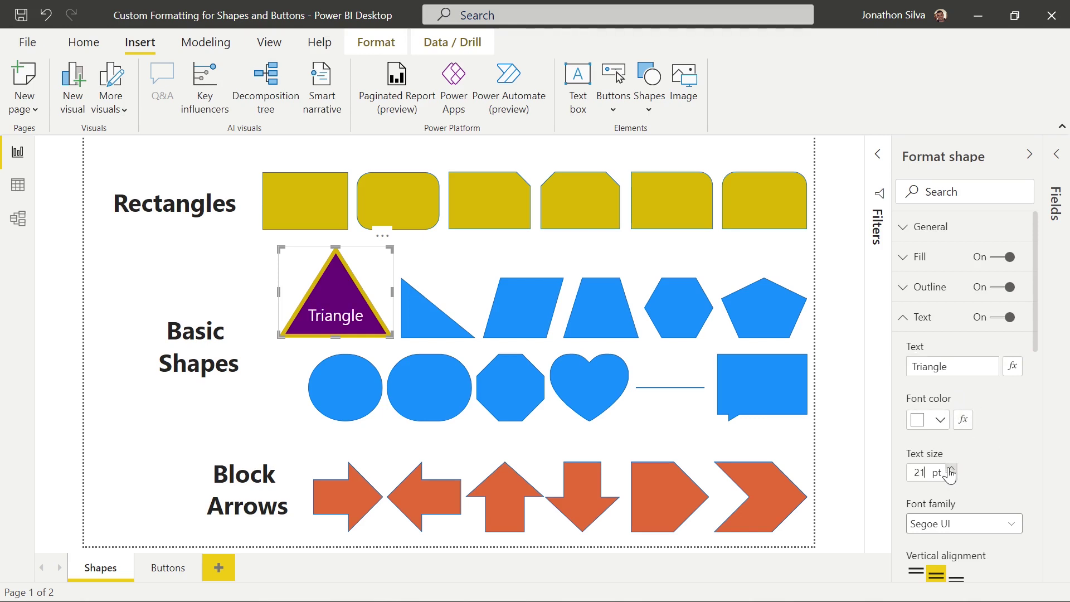
Change the triangle label's font family to Segoe UI Bold.
scroll(1030, 440, "down", 3)
left_click(1014, 368)
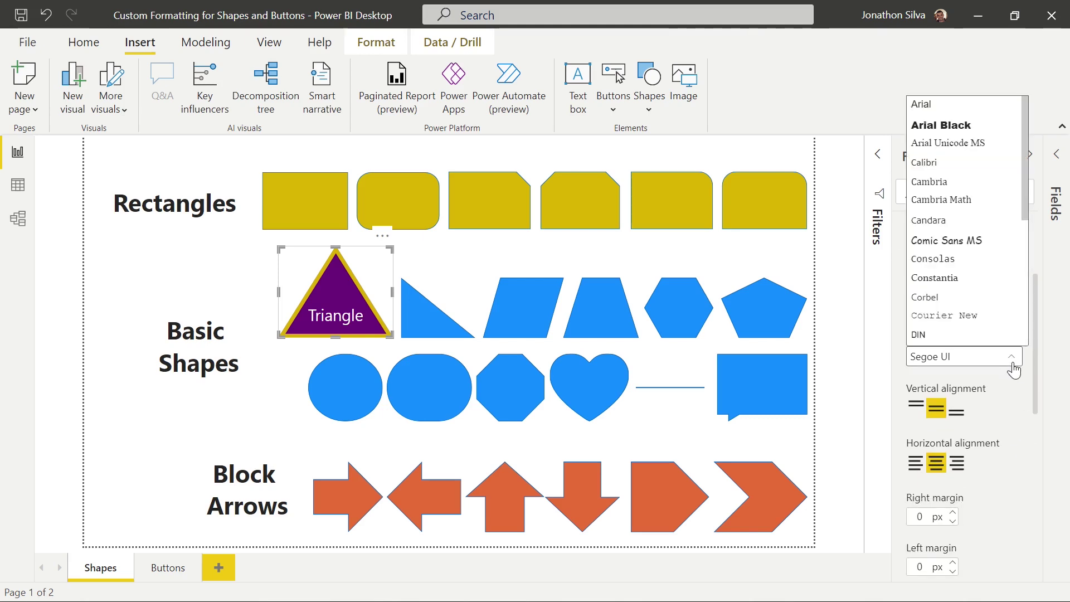
scroll(959, 220, "down", 3)
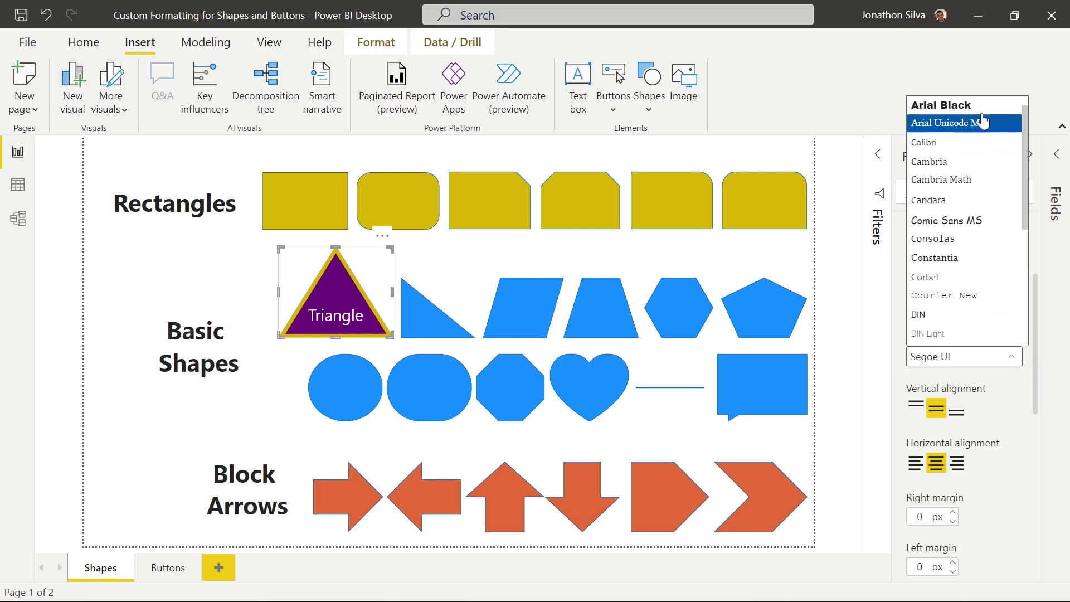
scroll(958, 220, "down", 3)
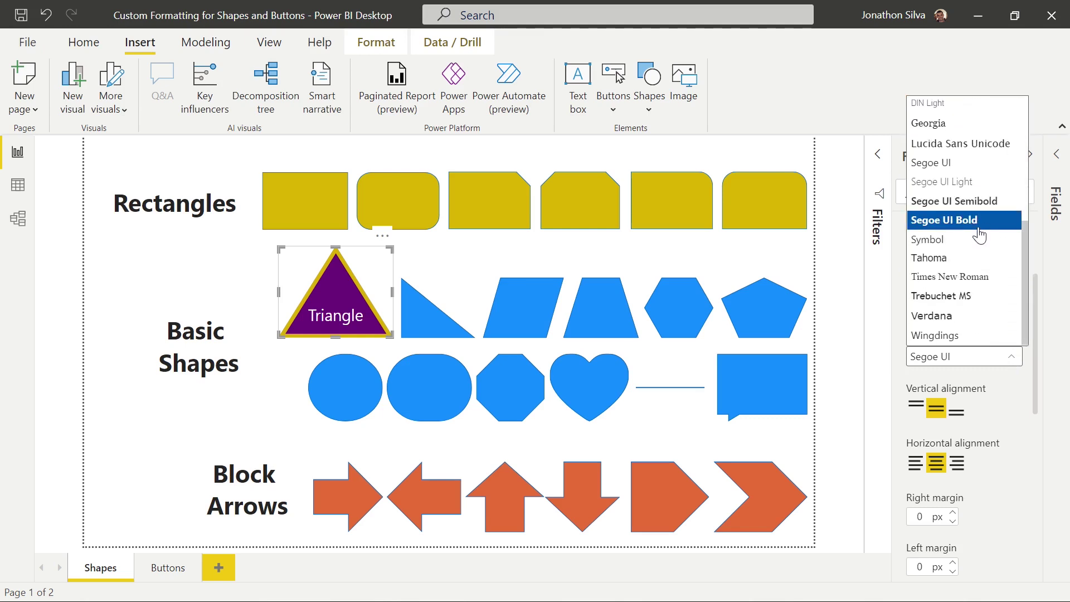
left_click(978, 230)
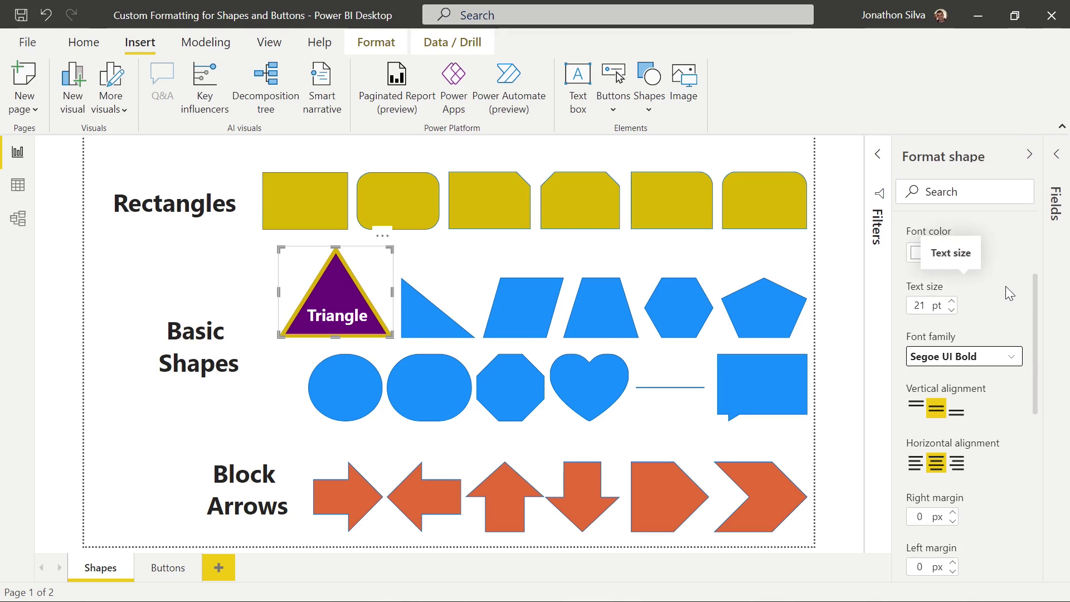
Set the right, left, top and bottom margins of the triangle's text to 2 px each.
scroll(998, 287, "down", 3)
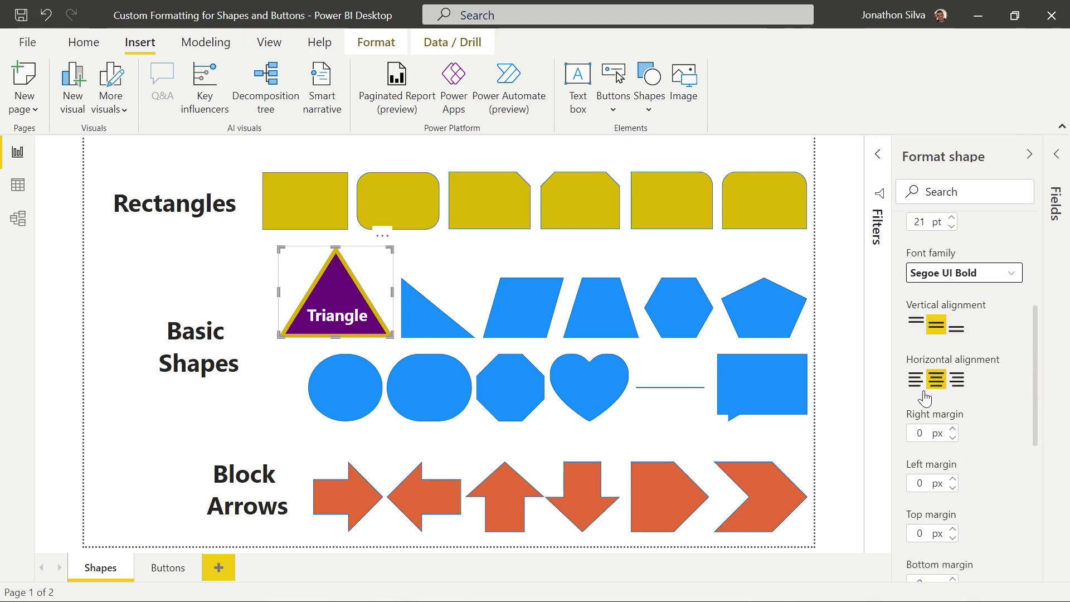
scroll(997, 397, "down", 3)
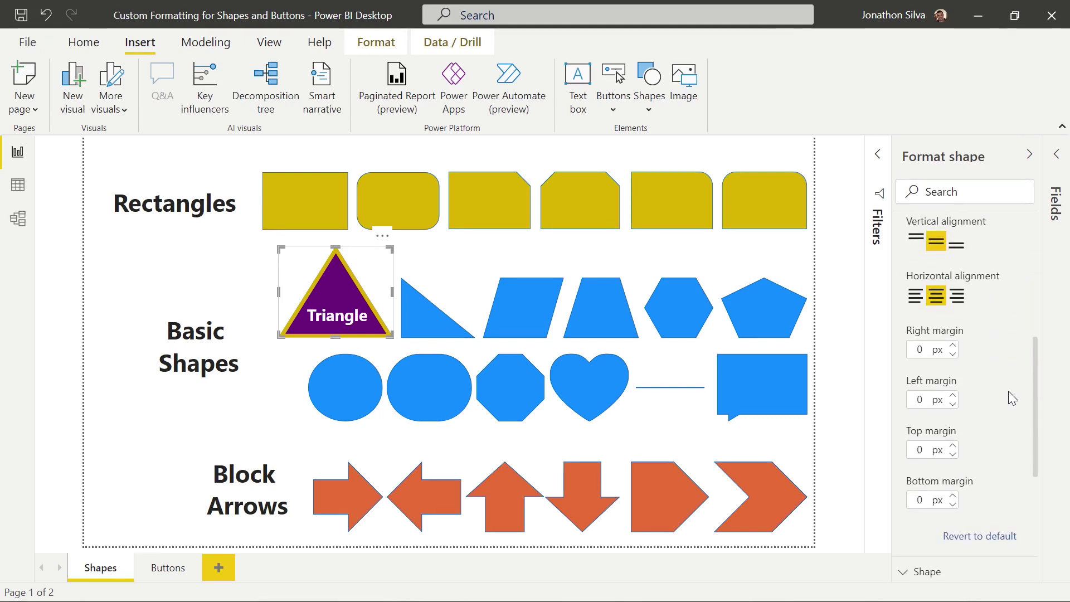
left_click(954, 345)
left_click(953, 345)
left_click(953, 396)
left_click(953, 395)
left_click(953, 445)
left_click(953, 446)
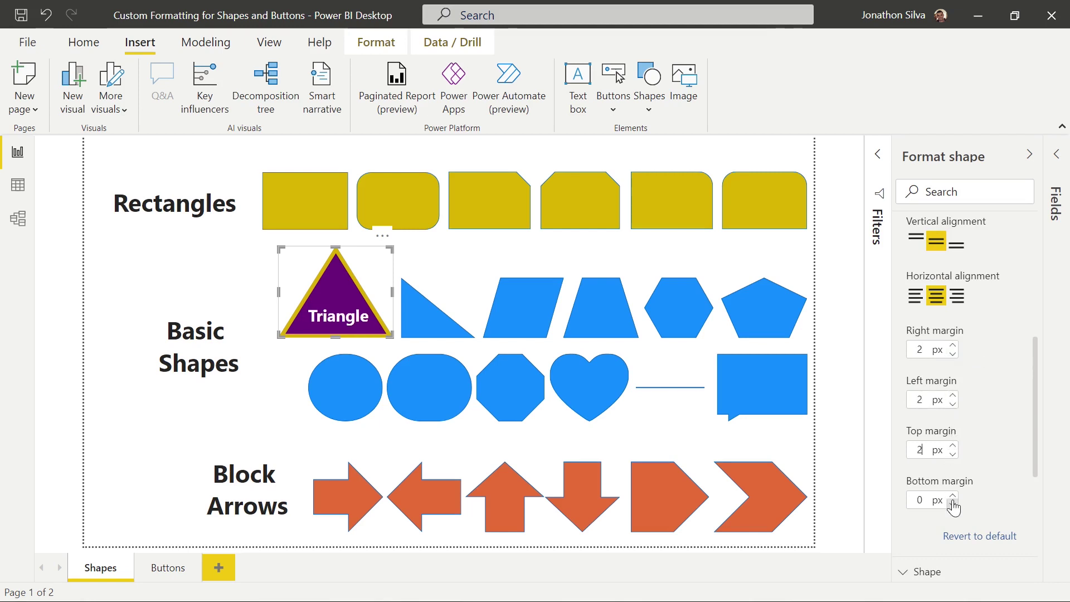
left_click(953, 496)
left_click(953, 495)
scroll(1014, 402, "up", 3)
scroll(964, 376, "up", 5)
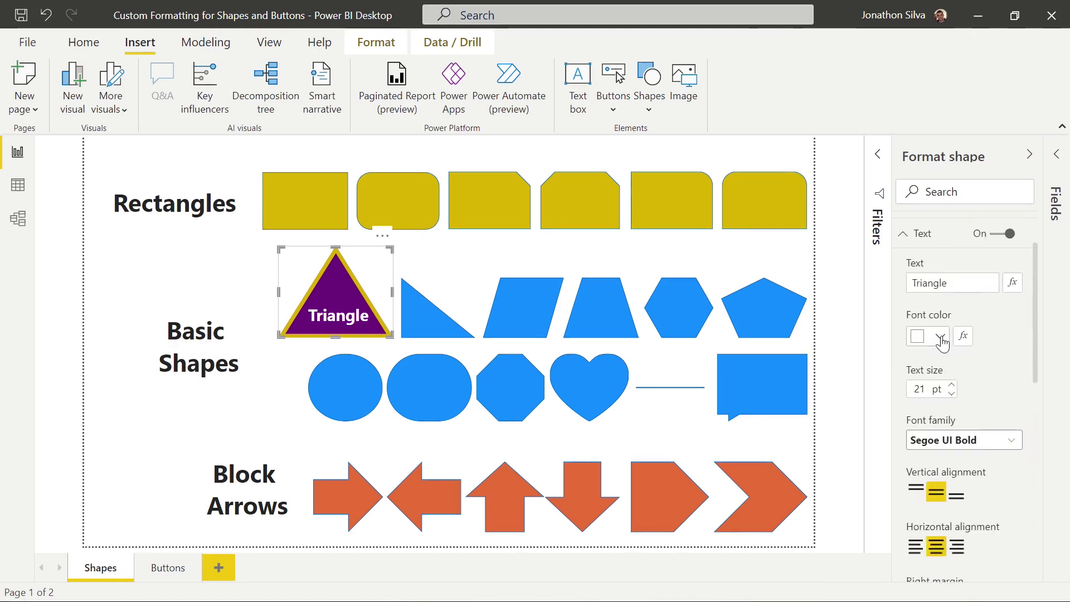
left_click(916, 334)
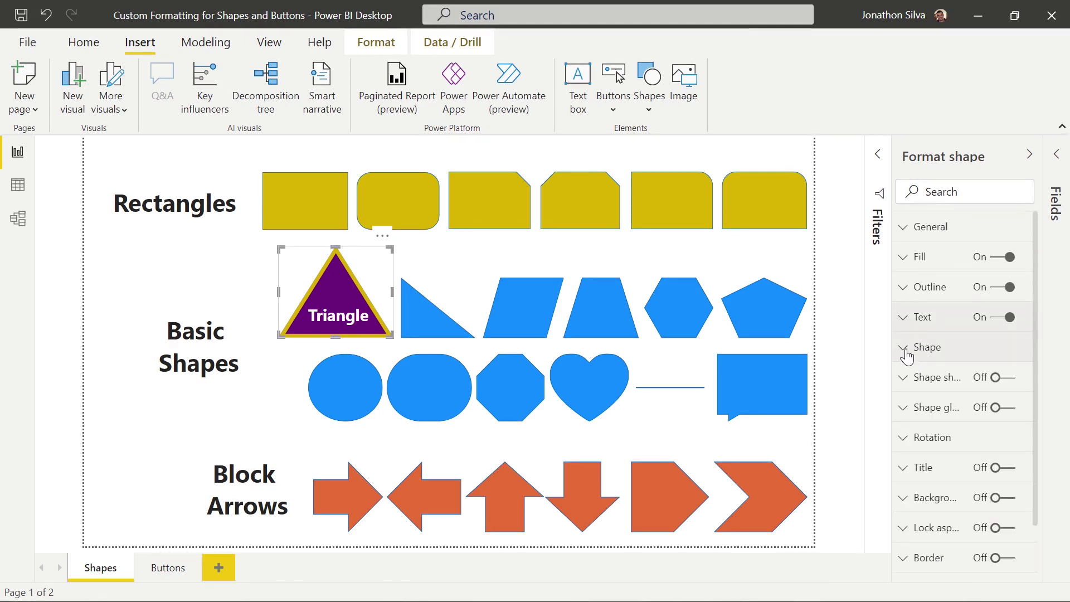
Change the shape type of the purple triangle to Rounded Rectangle.
left_click(915, 347)
scroll(959, 338, "down", 2)
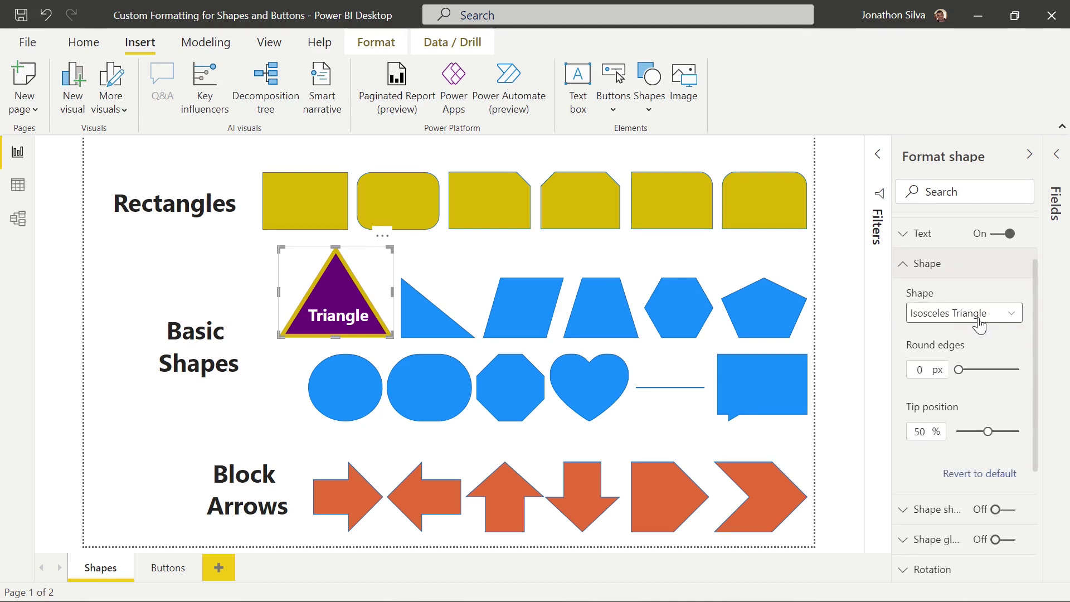
left_click(1013, 320)
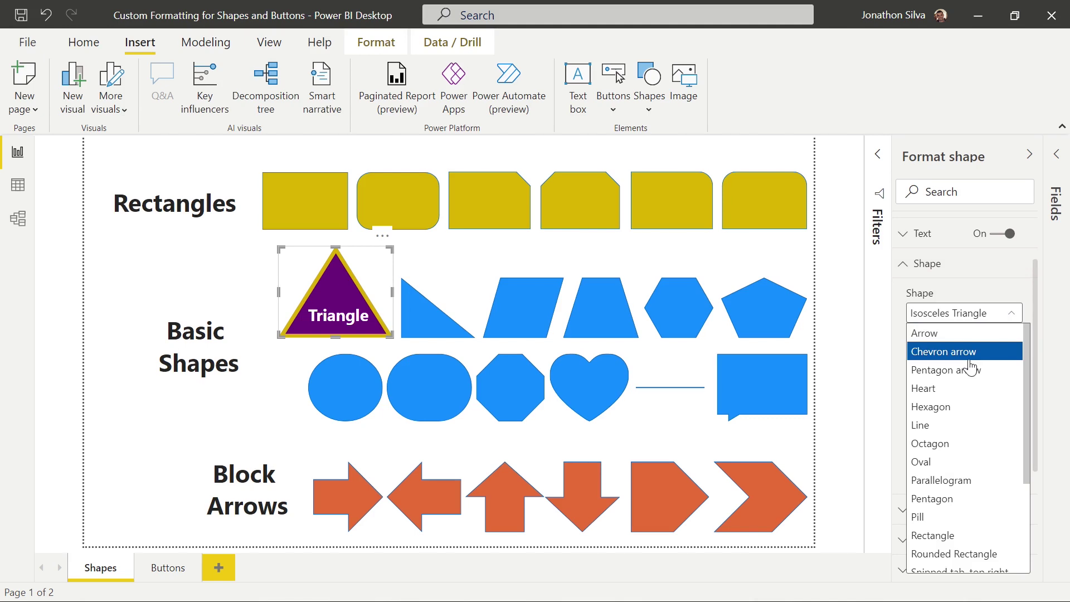
scroll(998, 434, "down", 3)
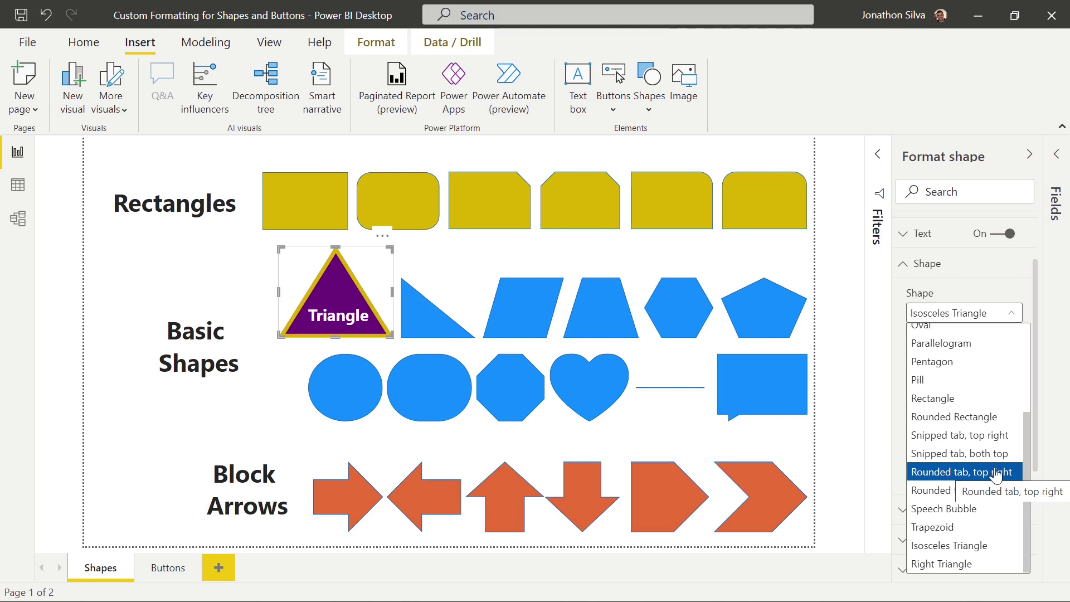
left_click(982, 425)
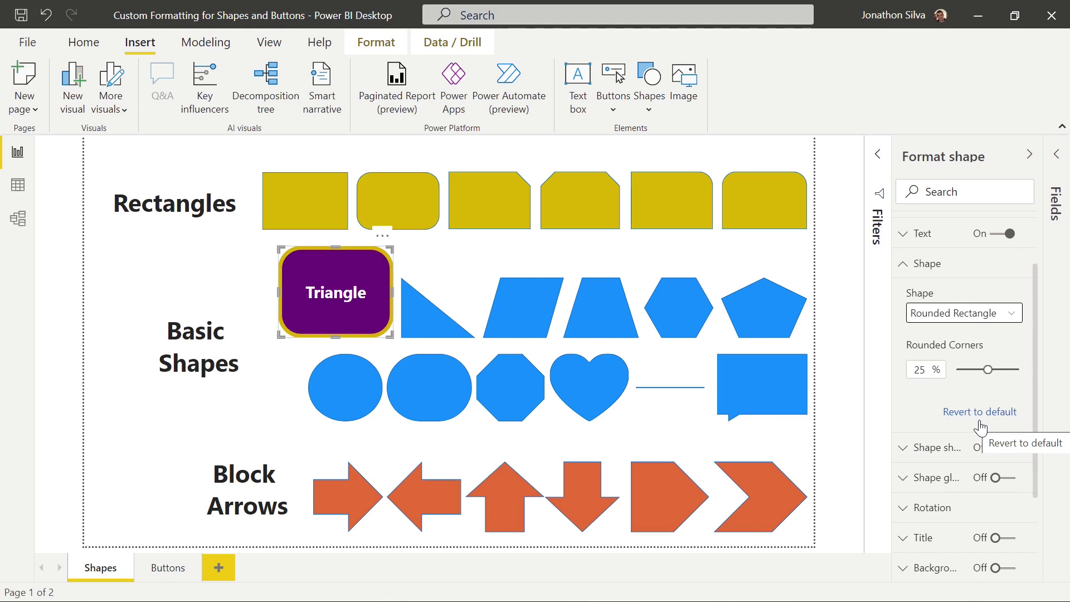
Change the shape type of the purple rounded rectangle to Isosceles Triangle.
left_click(1007, 315)
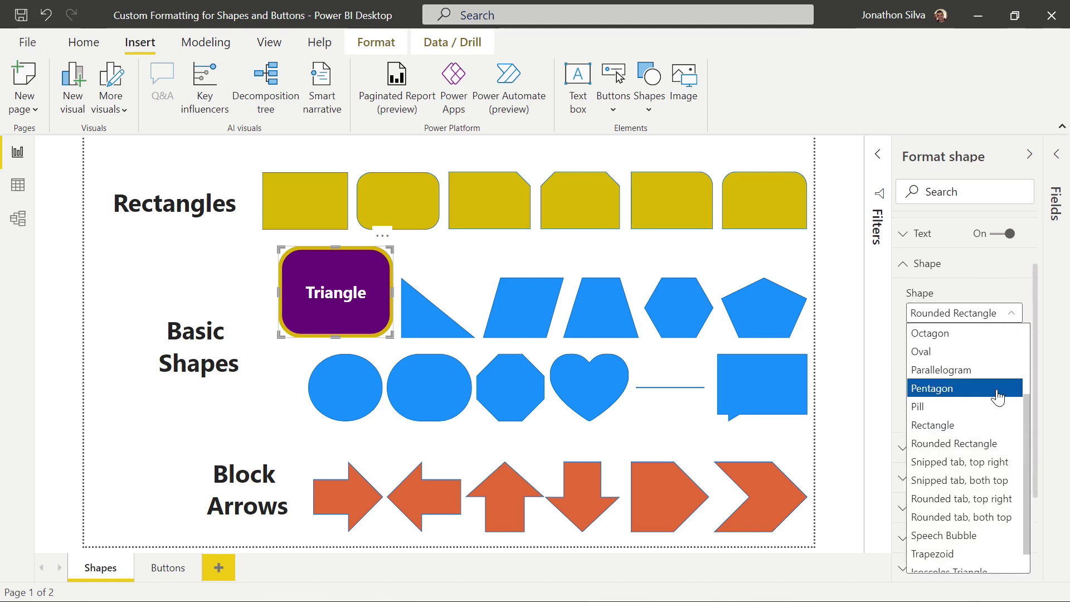
scroll(998, 390, "up", 3)
scroll(998, 398, "down", 3)
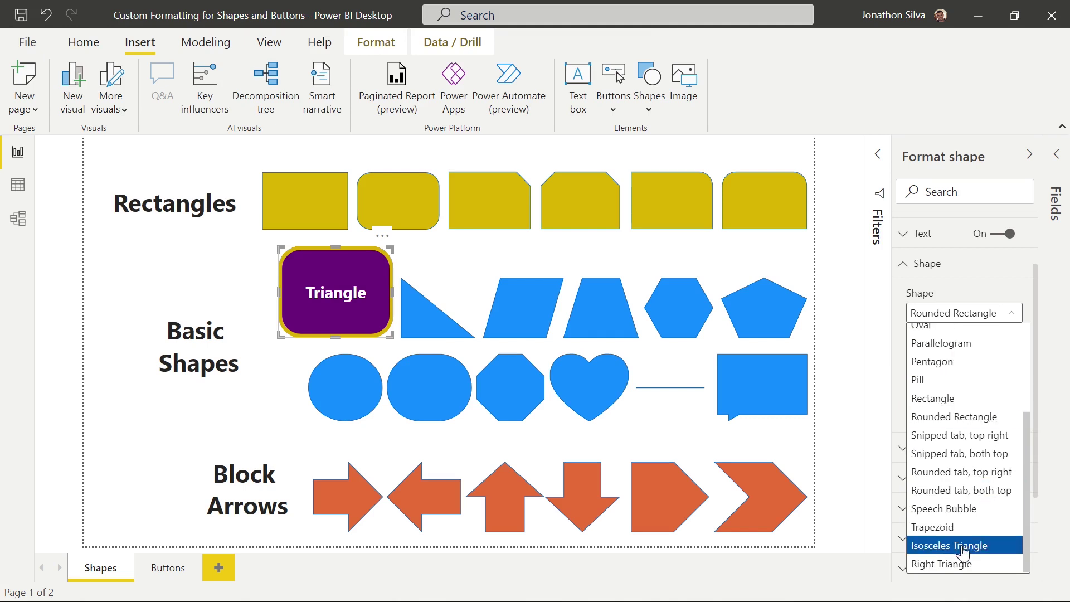
left_click(955, 546)
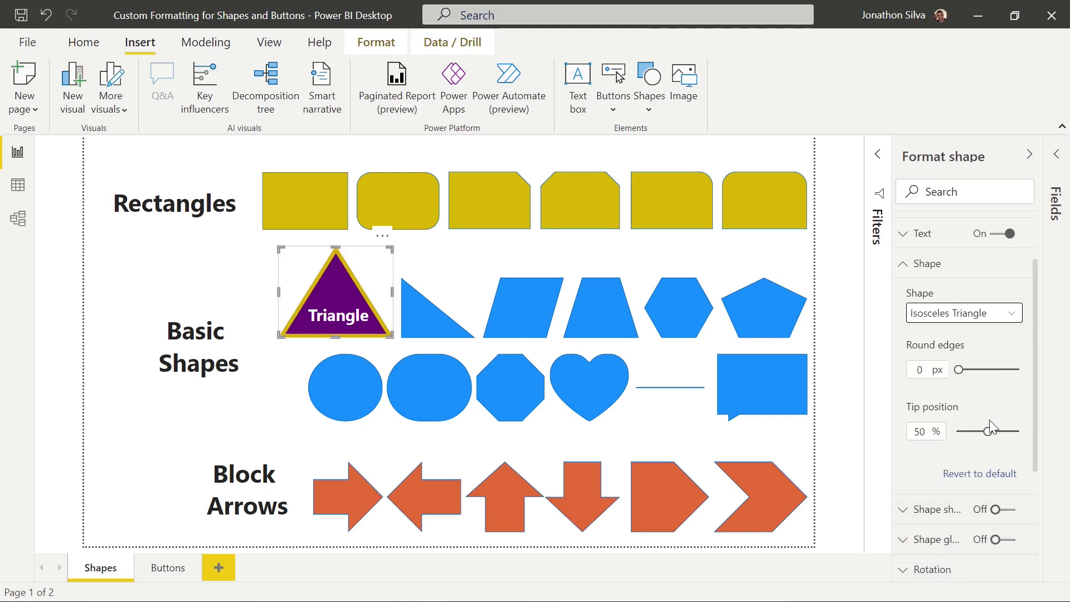
Round the purple triangle's edges to 47 px and set its tip position to 50%.
left_click_drag(960, 369, 986, 370)
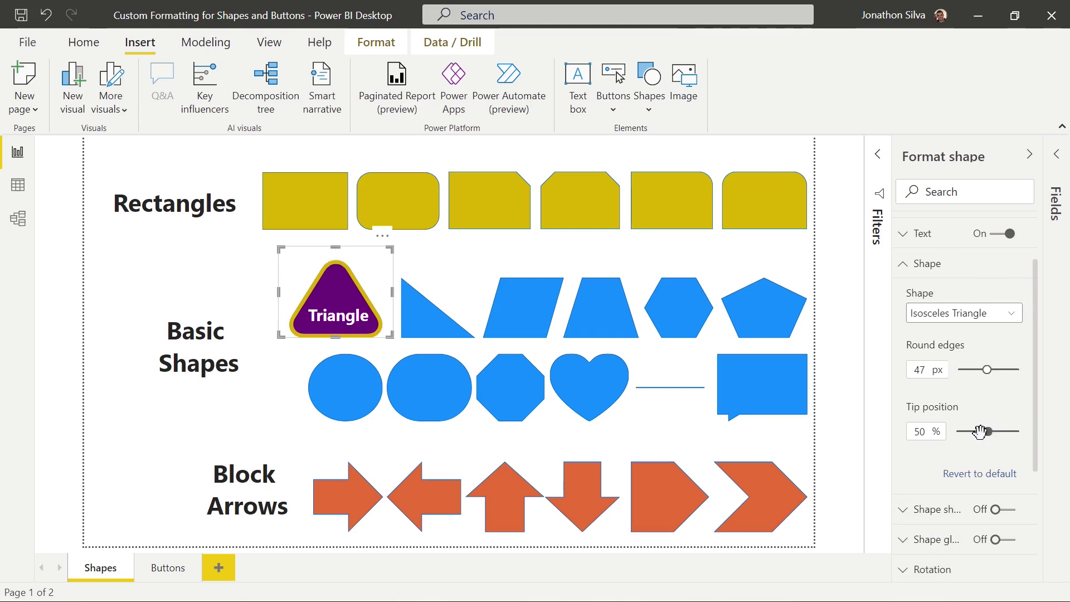
mouse_move(991, 431)
left_mouse_down()
mouse_move(976, 432)
mouse_move(988, 432)
left_mouse_up()
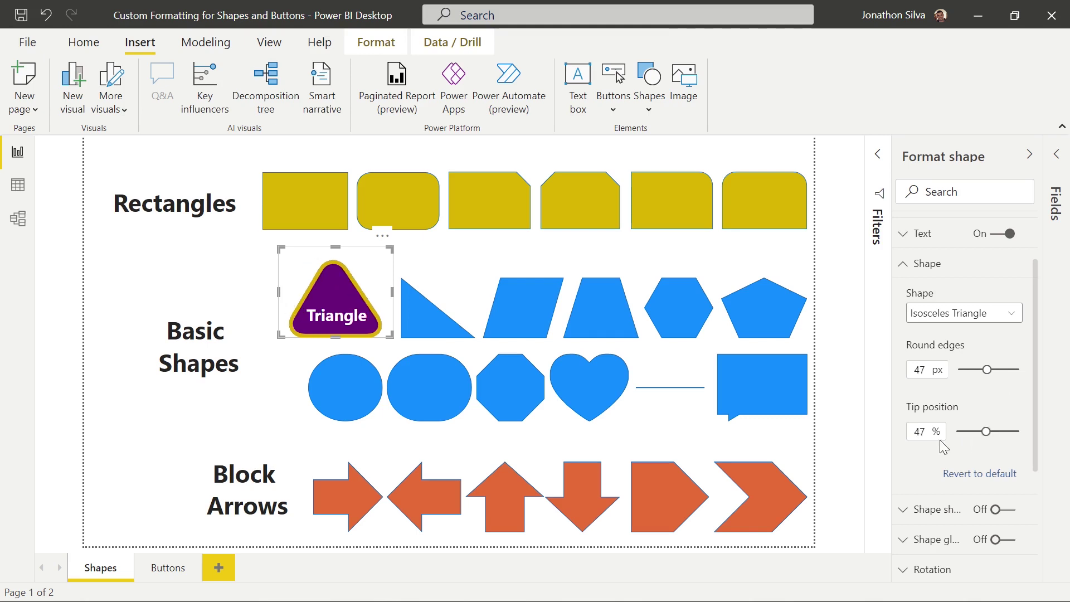
left_click_drag(923, 431, 916, 434)
type("50")
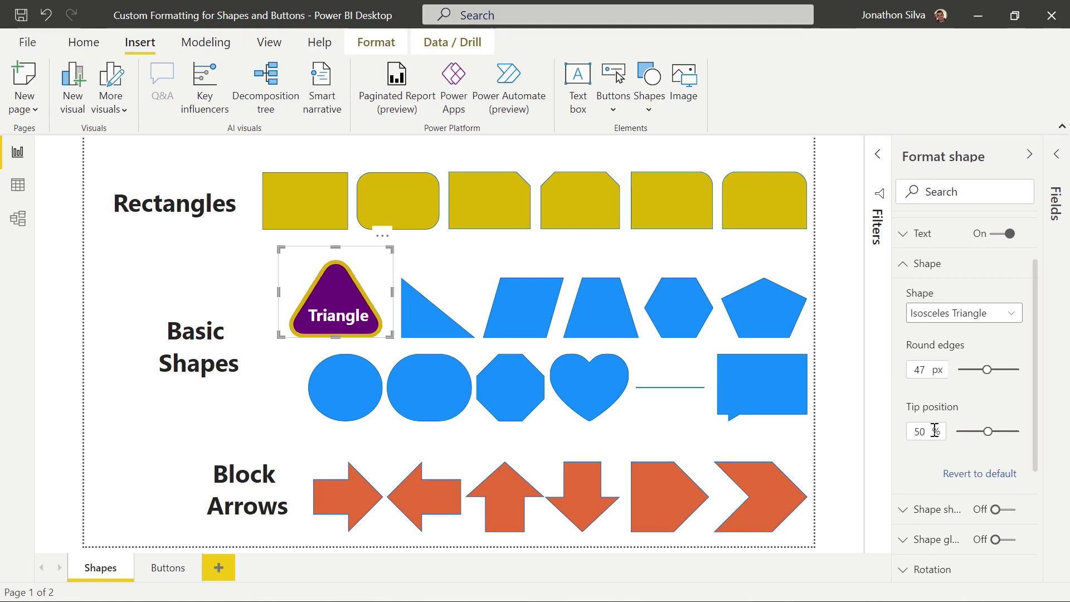
left_click(914, 265)
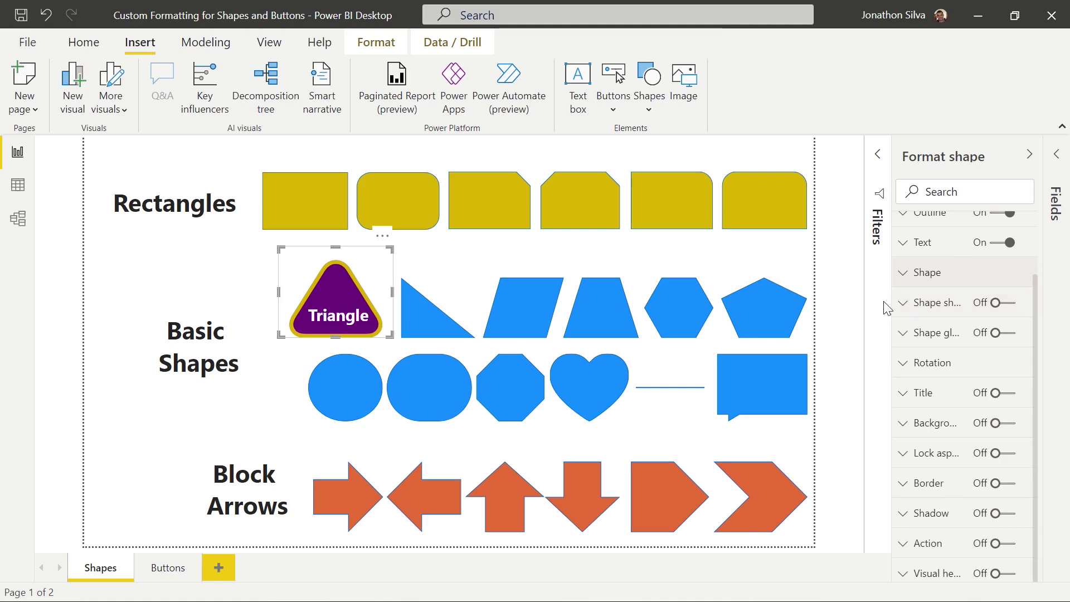
Widen the formatting pane and turn on a black shape shadow for the purple triangle.
left_click_drag(891, 304, 871, 309)
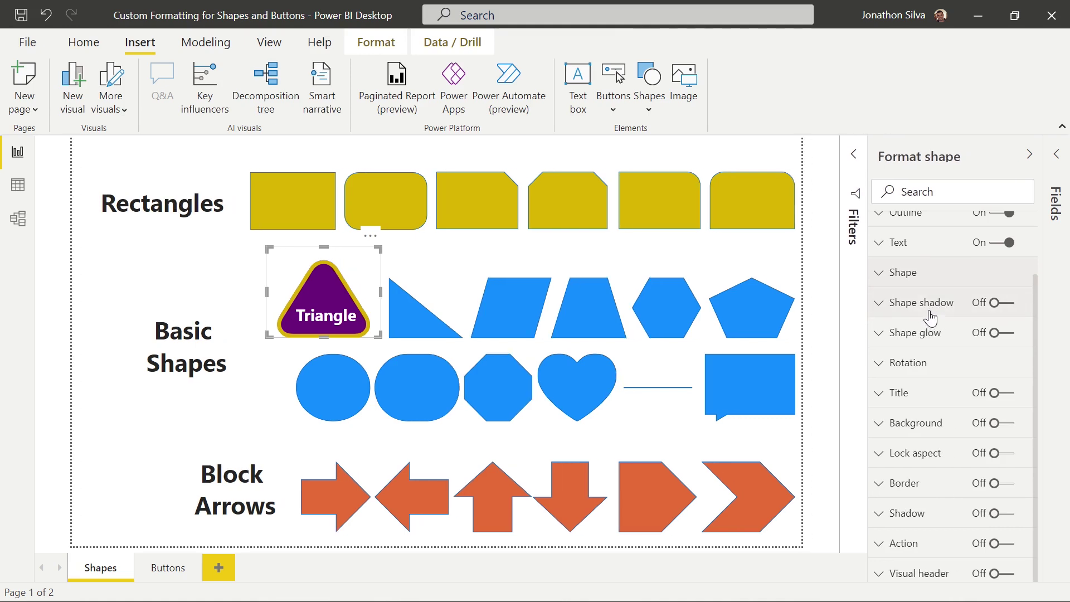
left_click(1004, 303)
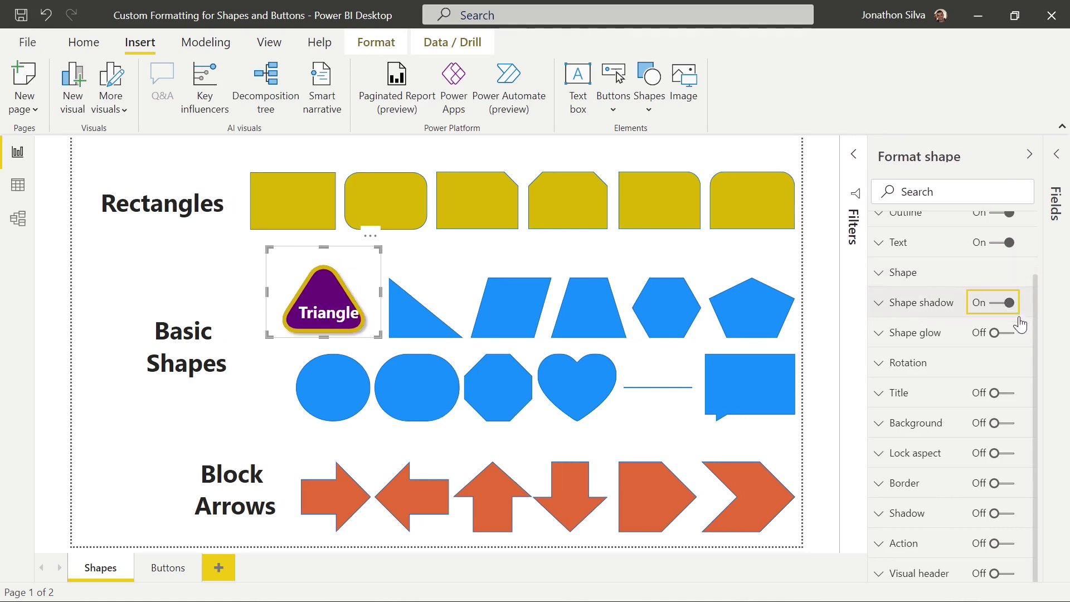
left_click(879, 302)
left_click(918, 355)
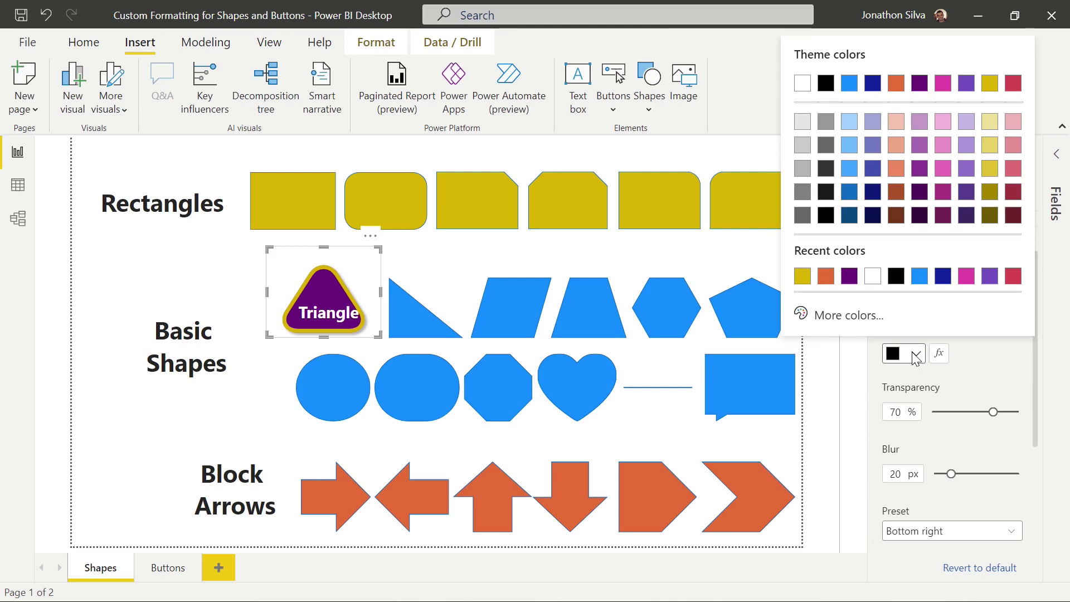
left_click(897, 277)
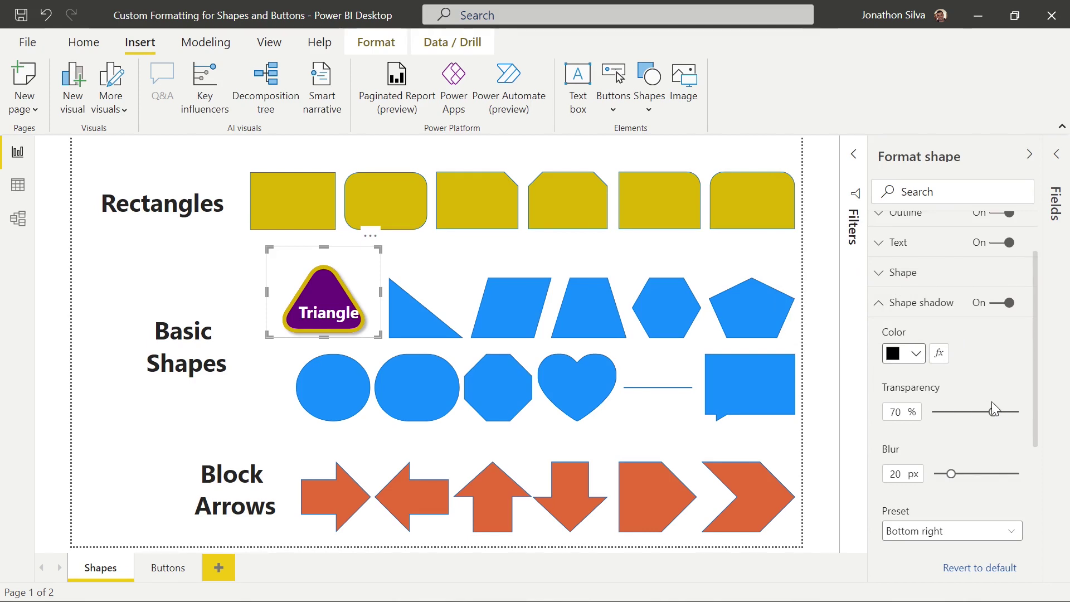
Set the triangle shadow's transparency to 16% and its blur to 0 px.
left_click_drag(993, 412, 946, 412)
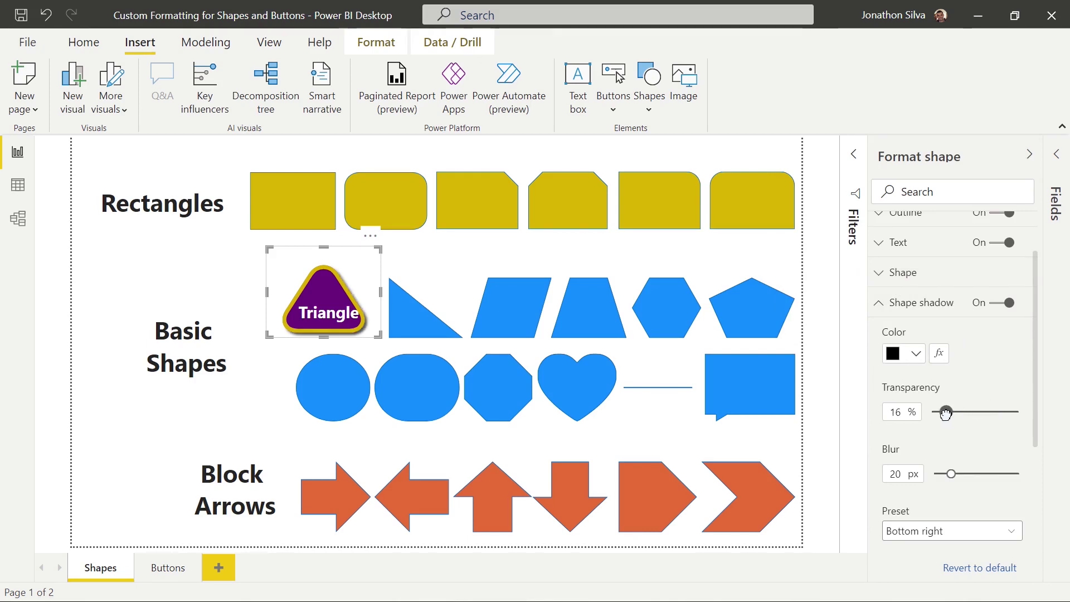
mouse_move(951, 469)
left_mouse_down()
mouse_move(973, 473)
mouse_move(934, 473)
left_mouse_up()
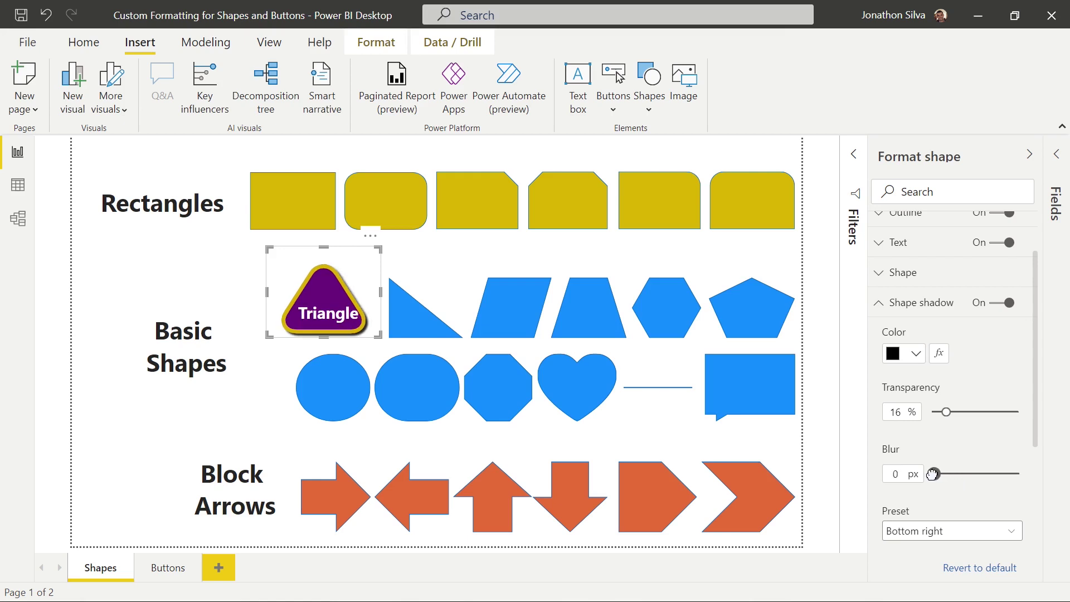
Look through the available position presets for the triangle's shadow, and collapse the shape shadow settings.
scroll(942, 436, "down", 3)
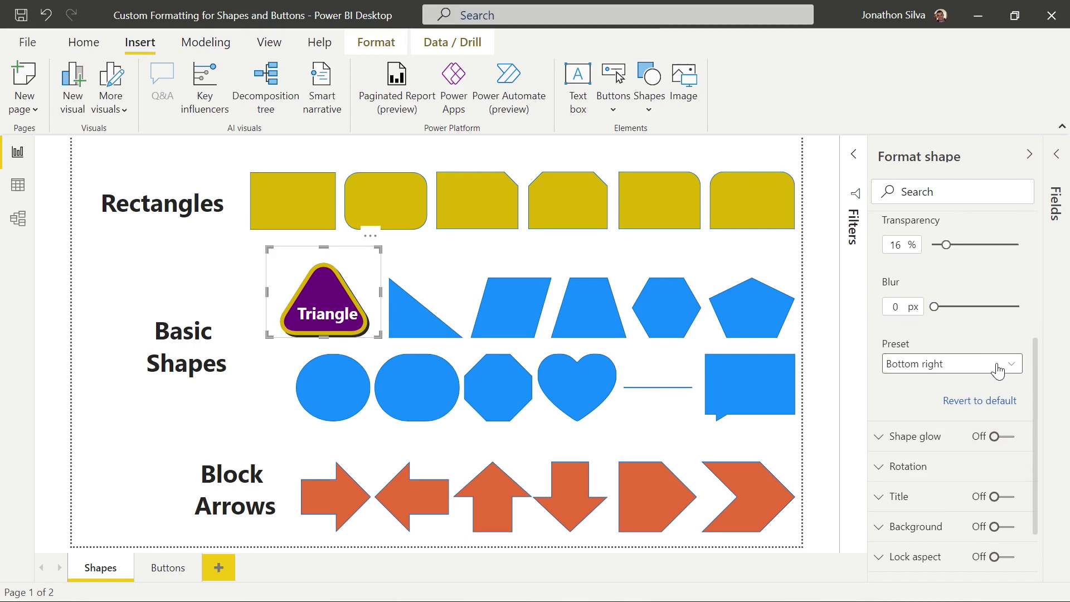
left_click(997, 369)
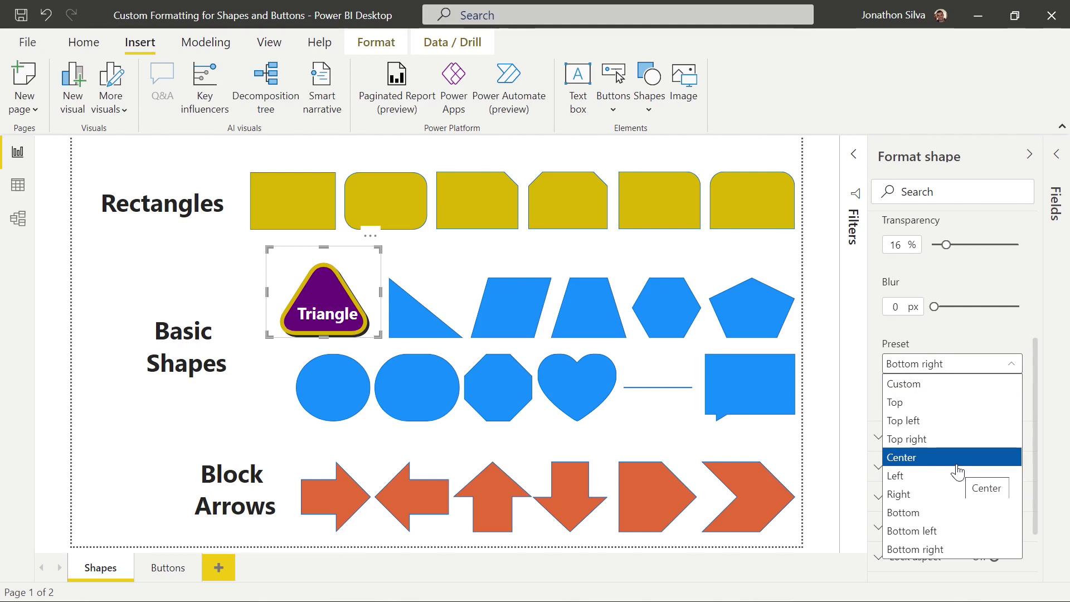
left_click(906, 350)
scroll(906, 350, "up", 3)
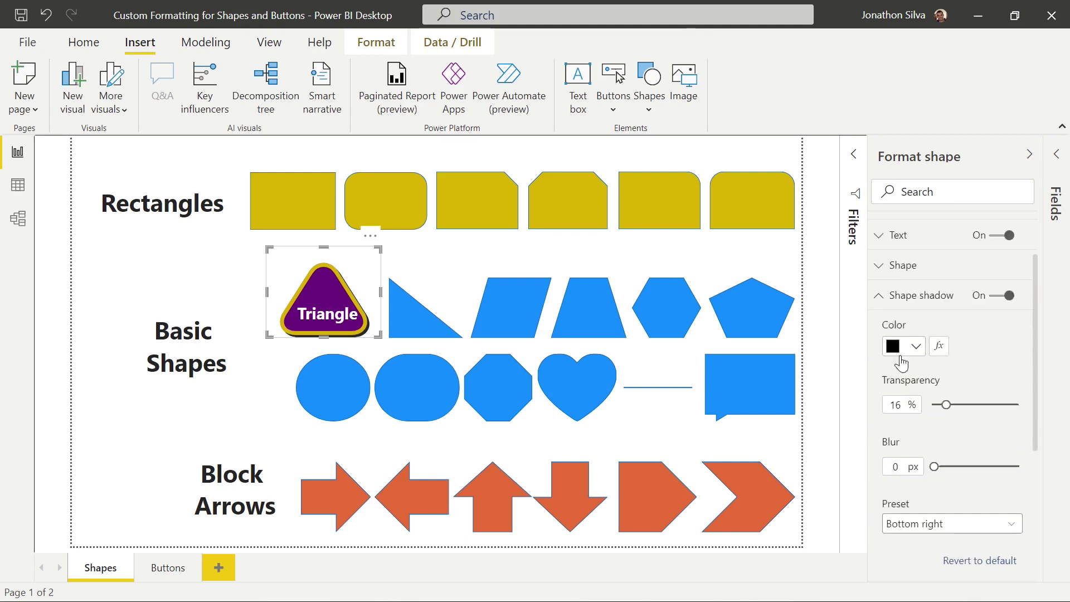
left_click(889, 307)
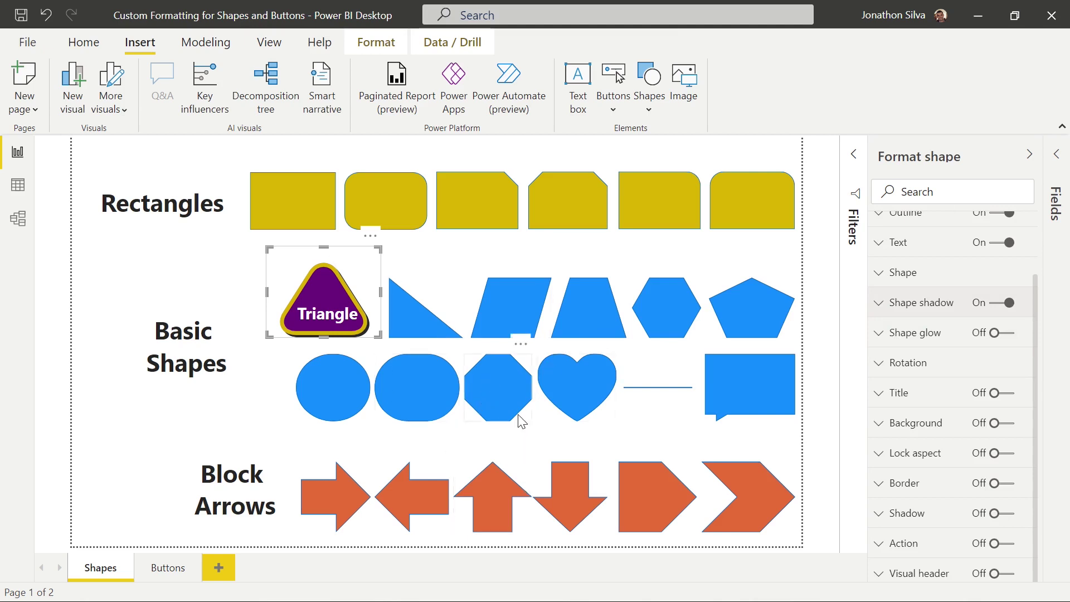
Turn on the shape glow for the orange down block arrow and enlarge the arrow.
left_click(572, 481)
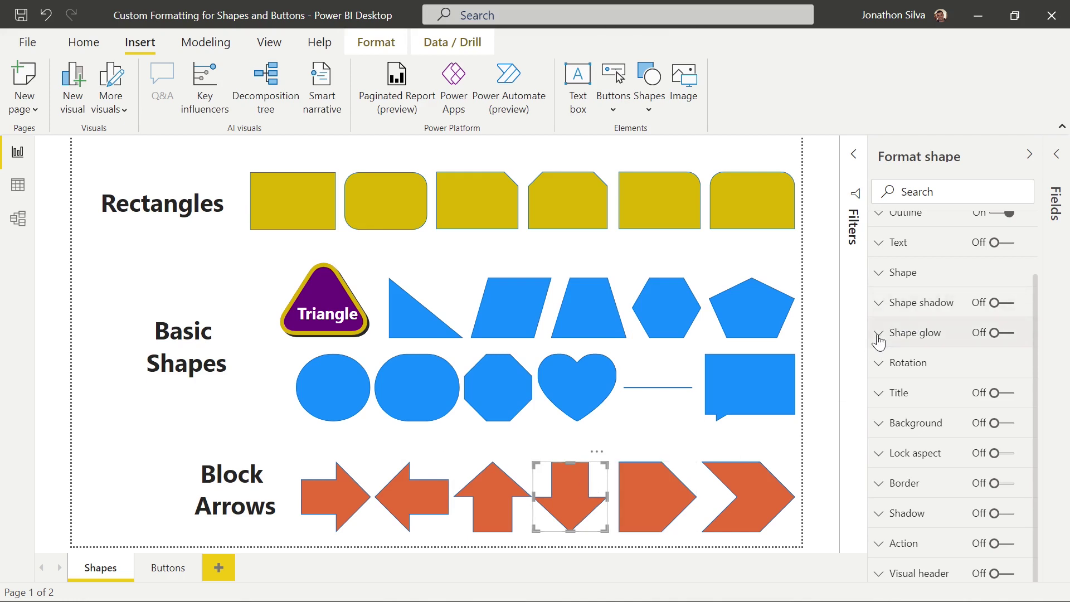
left_click(1003, 333)
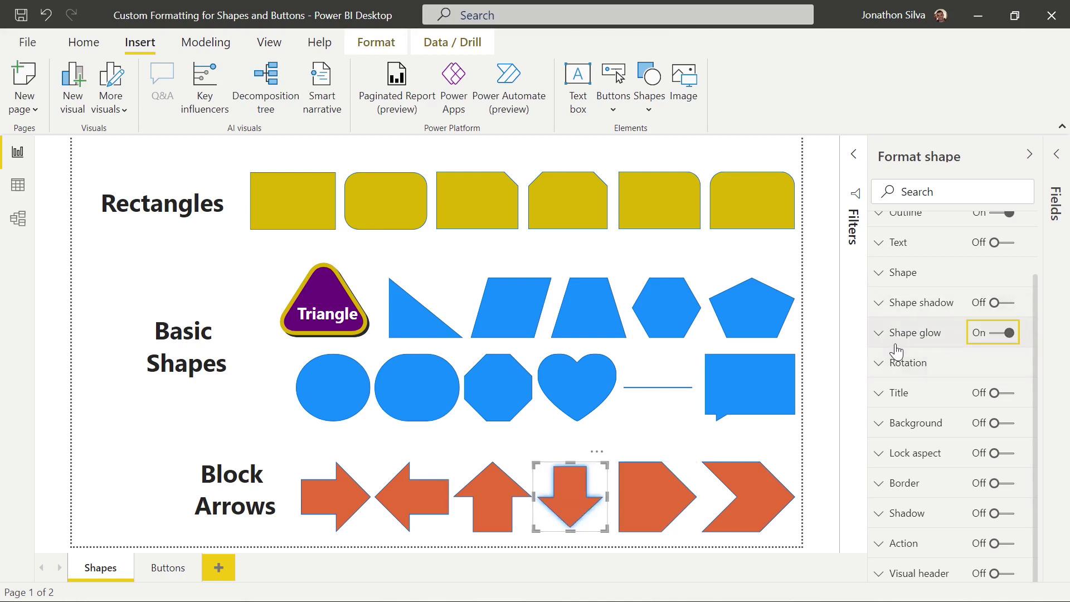
left_click(881, 335)
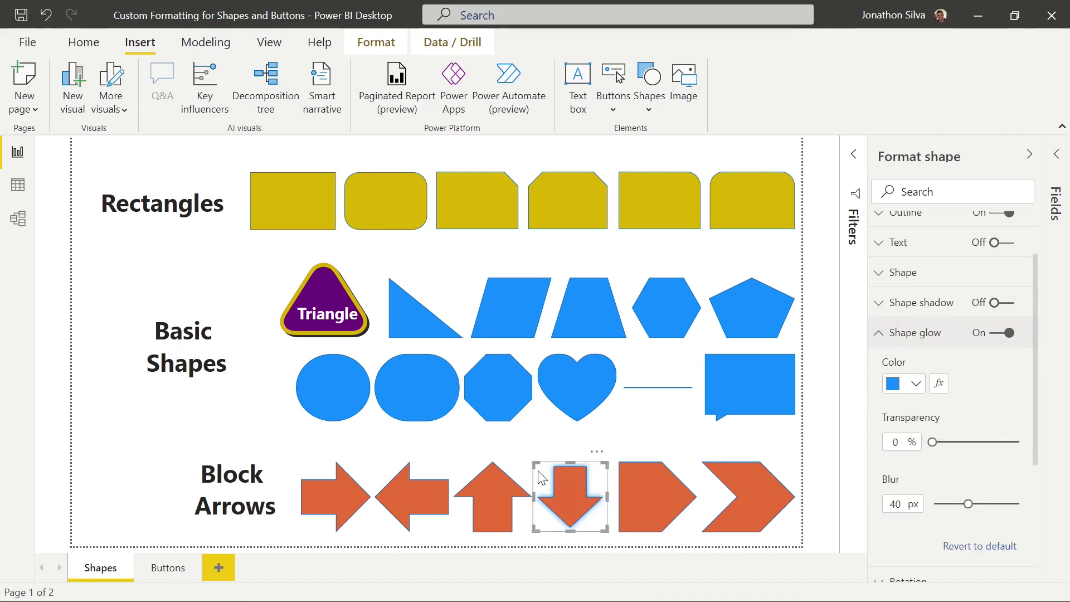
left_click_drag(535, 465, 511, 424)
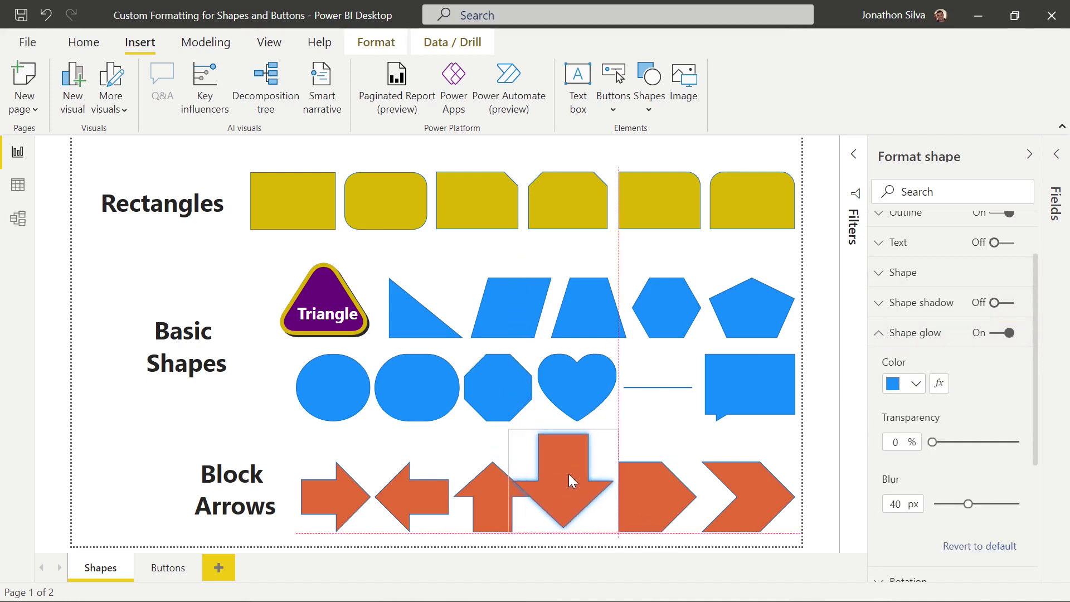
left_click(570, 471)
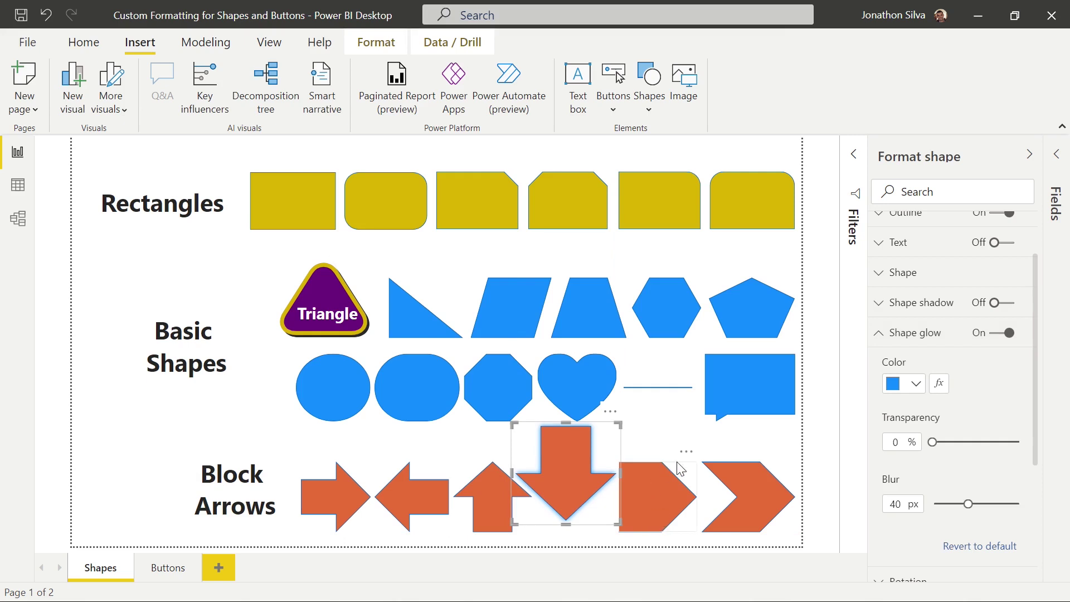
Try a red glow on the down arrow, and set the glow color to black with a 66 px blur.
left_click(916, 385)
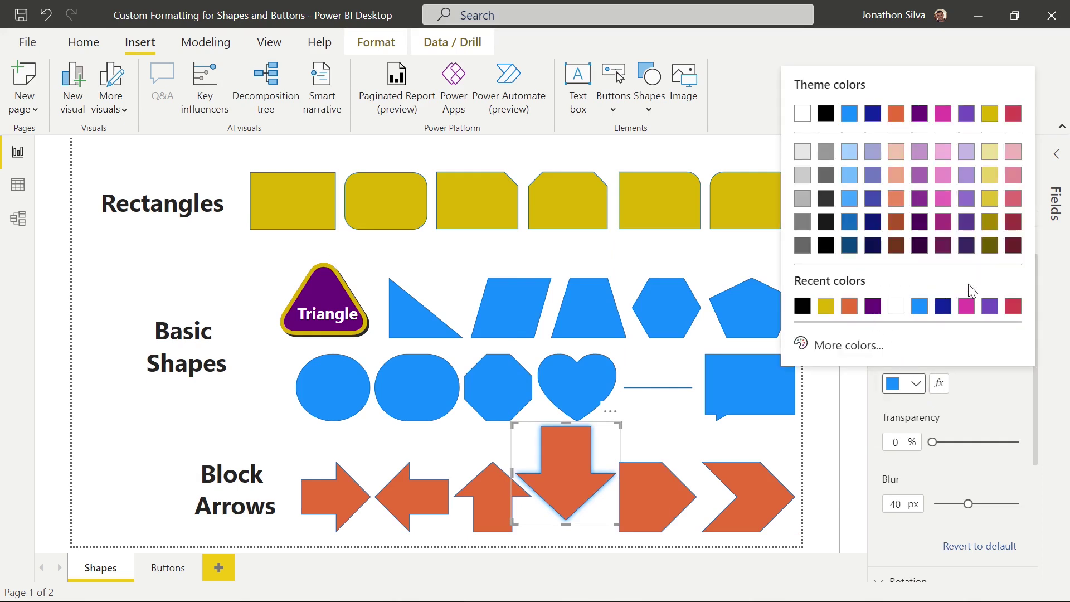
left_click(1013, 114)
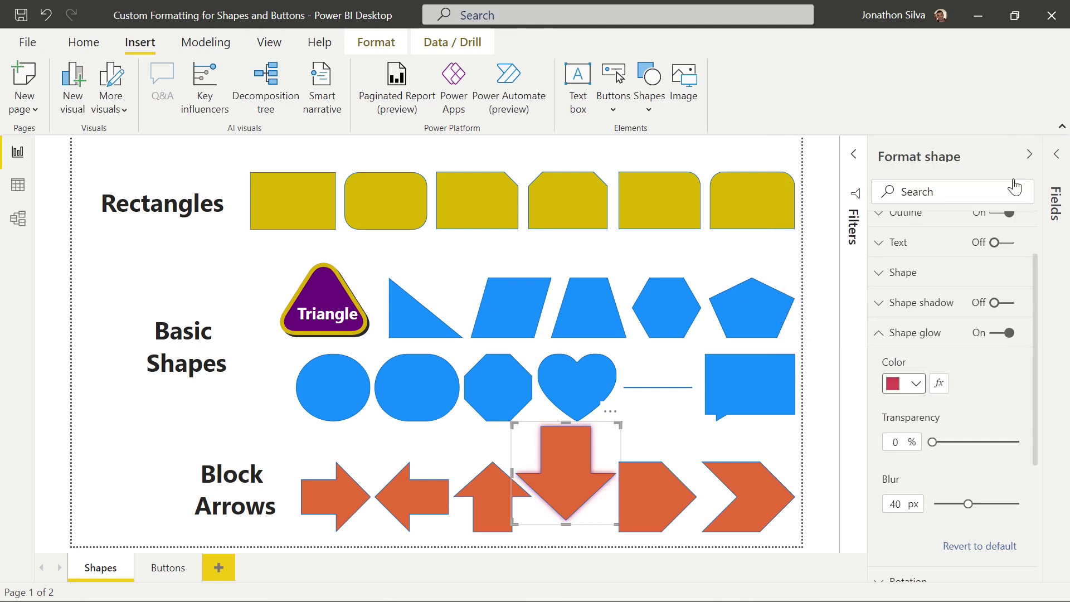
left_click(914, 385)
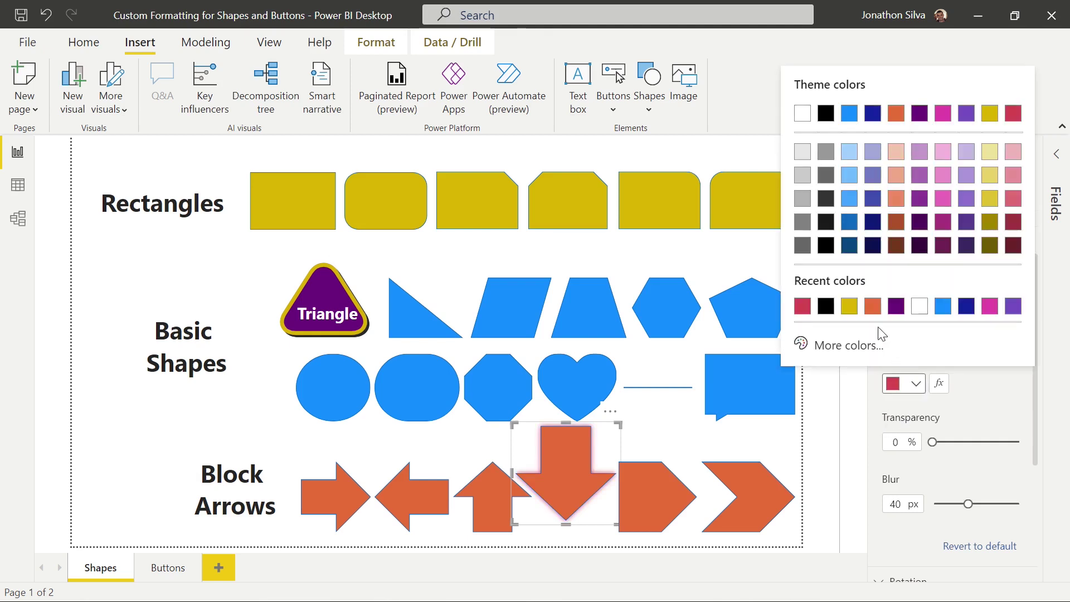
left_click(826, 306)
mouse_move(932, 442)
left_mouse_down()
mouse_move(993, 442)
mouse_move(933, 442)
left_mouse_up()
left_click_drag(964, 503, 990, 504)
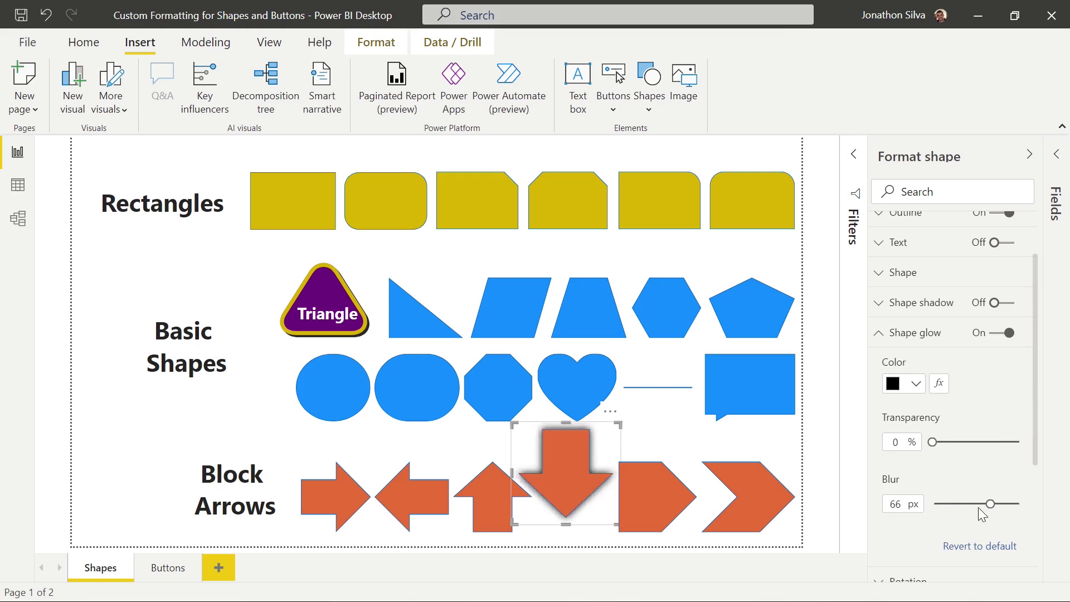
Turn the down arrow's shape glow off and back on to compare the effect, and collapse its settings.
left_click(998, 333)
left_click(998, 334)
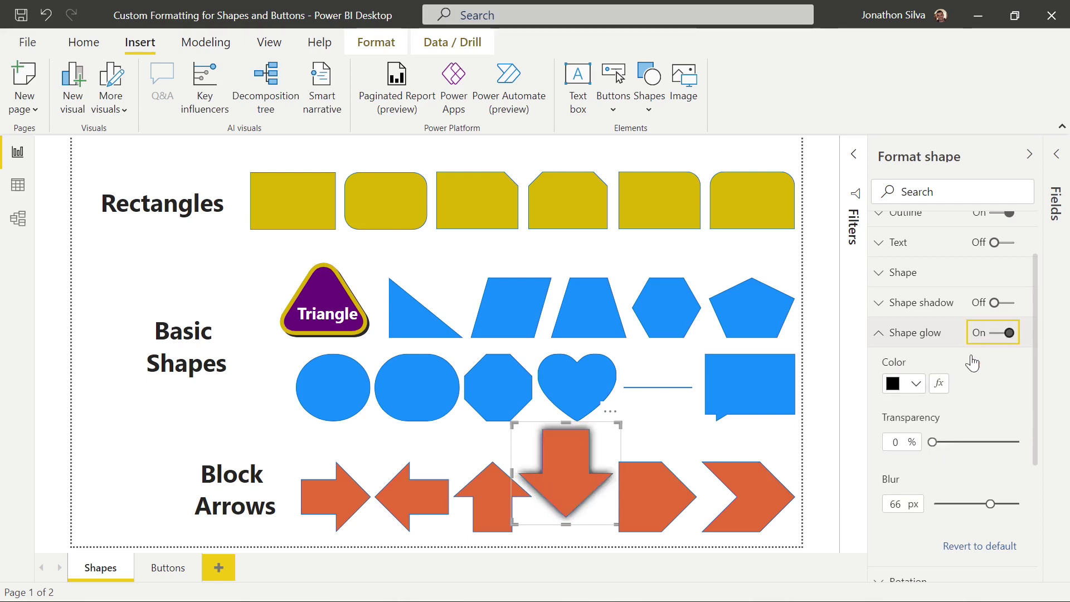
left_click(880, 336)
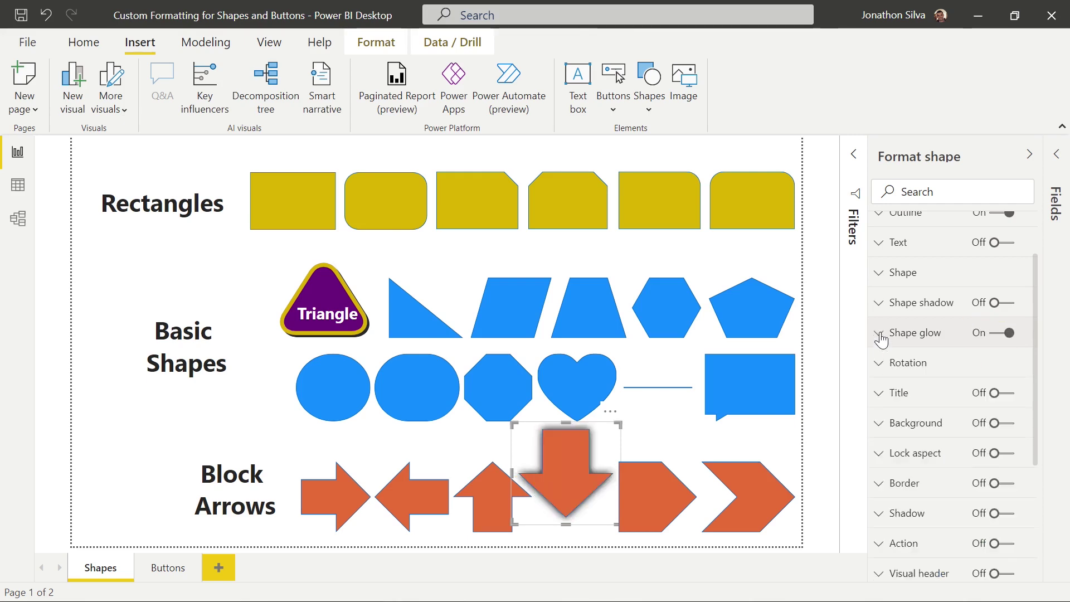
Try rotating the enlarged down arrow to about 284°, and set its overall rotation to 180°.
left_click(878, 365)
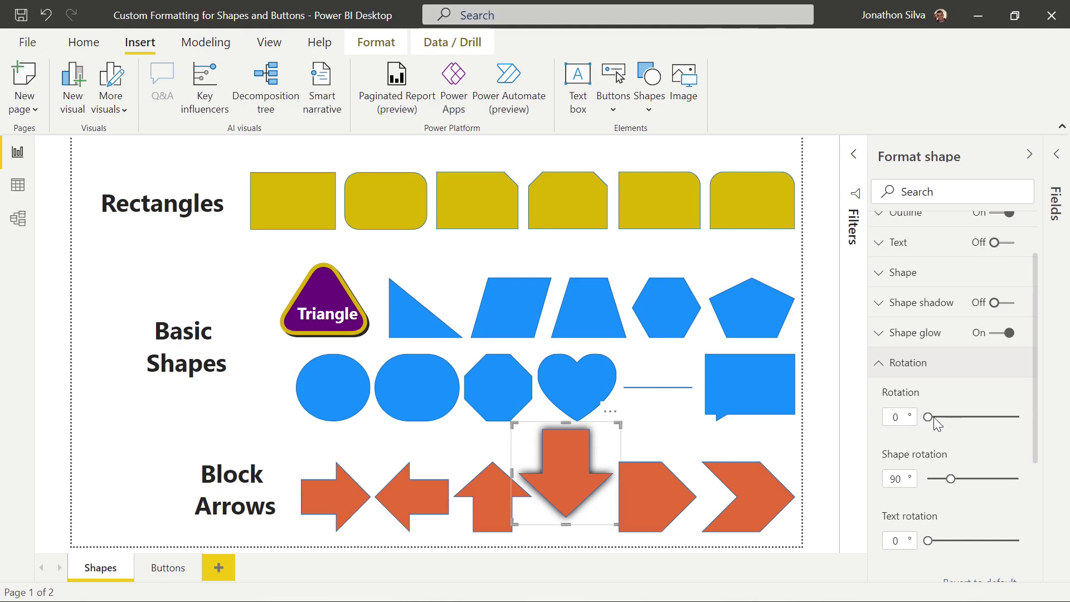
left_click_drag(972, 416, 1002, 416)
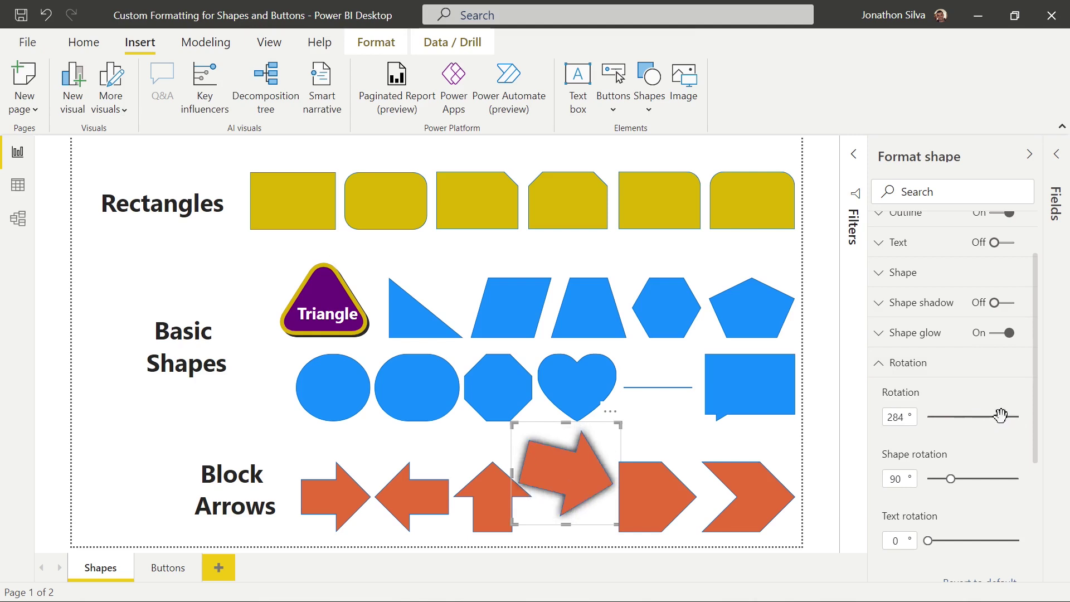
double_click(909, 417)
type("180")
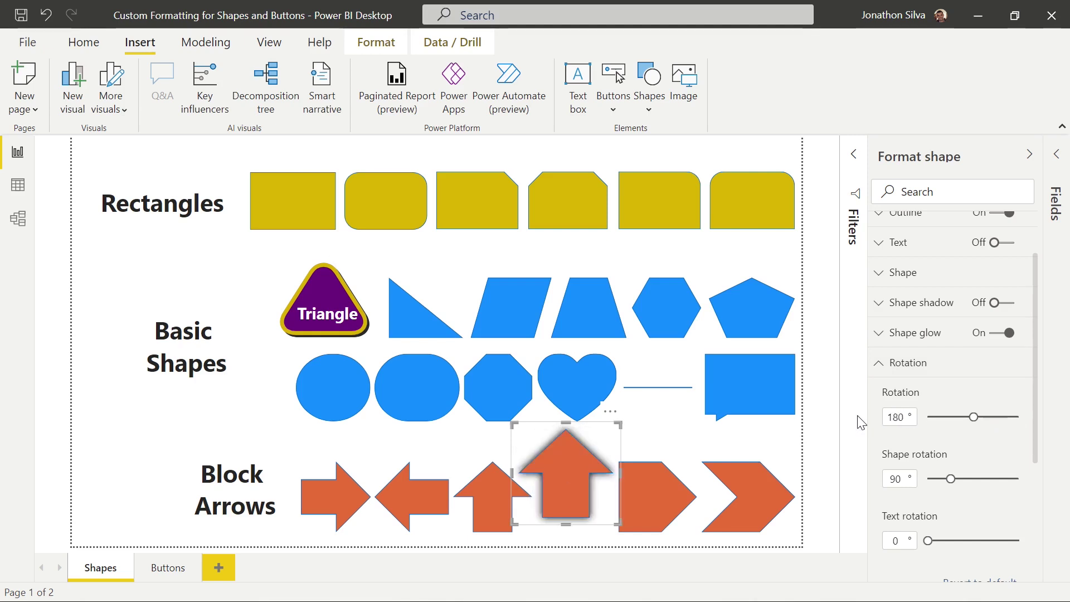
Try overall rotations of 90° and 45° on the enlarged arrow, and reset its rotation to 0°.
left_click(900, 417)
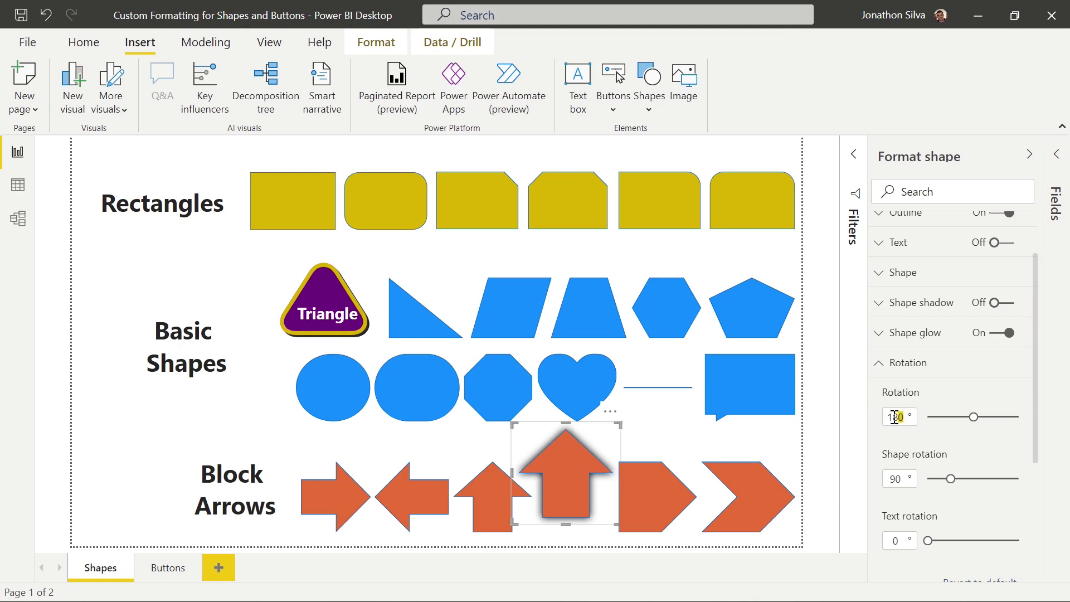
type("90")
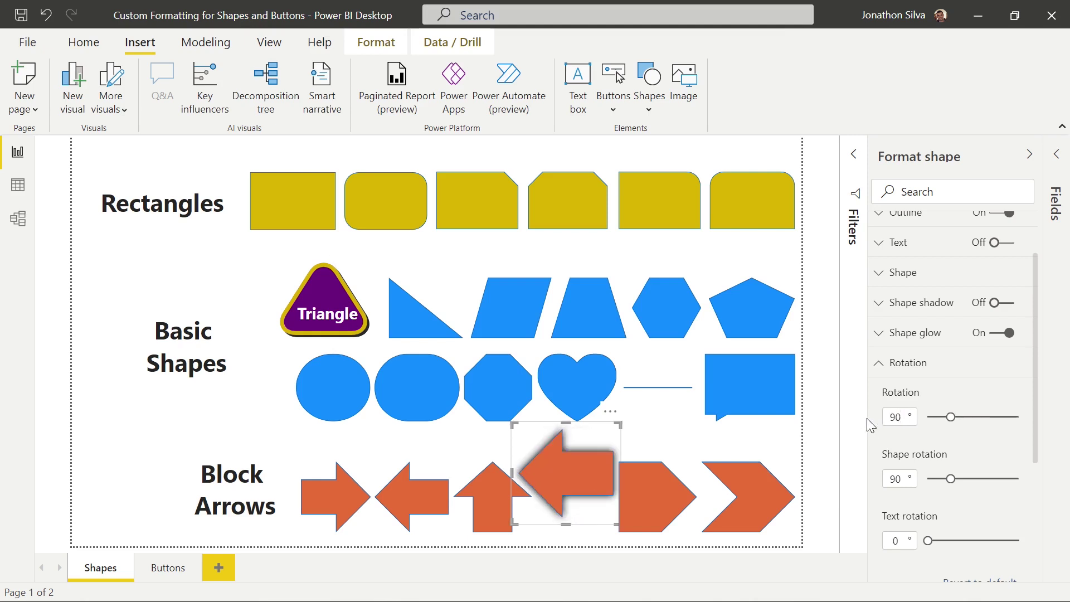
key("BackSpace")
key("BackSpace")
type("045")
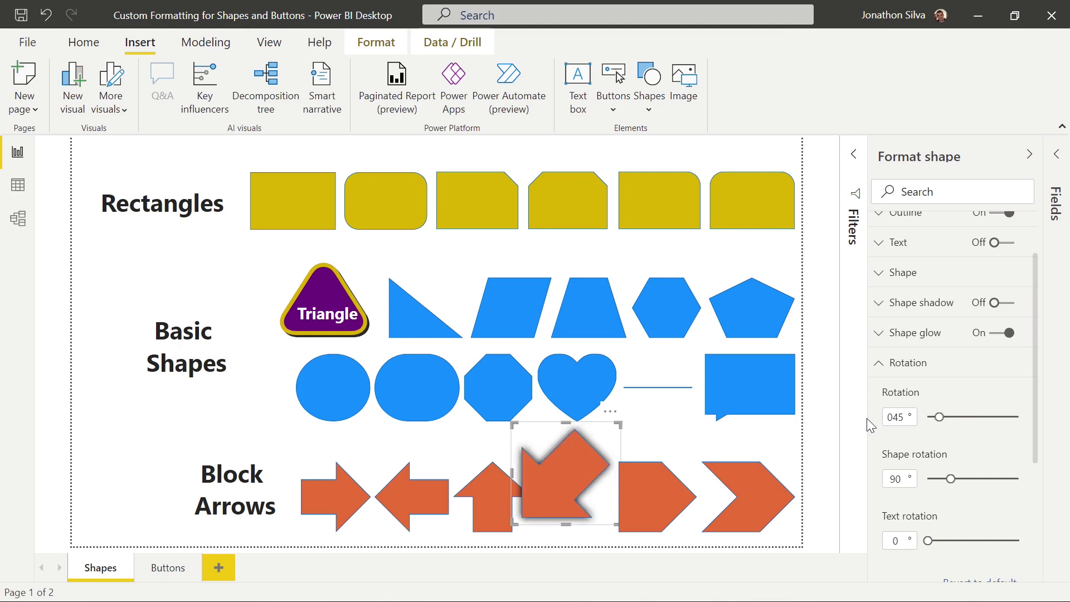
key("BackSpace")
key("BackSpace")
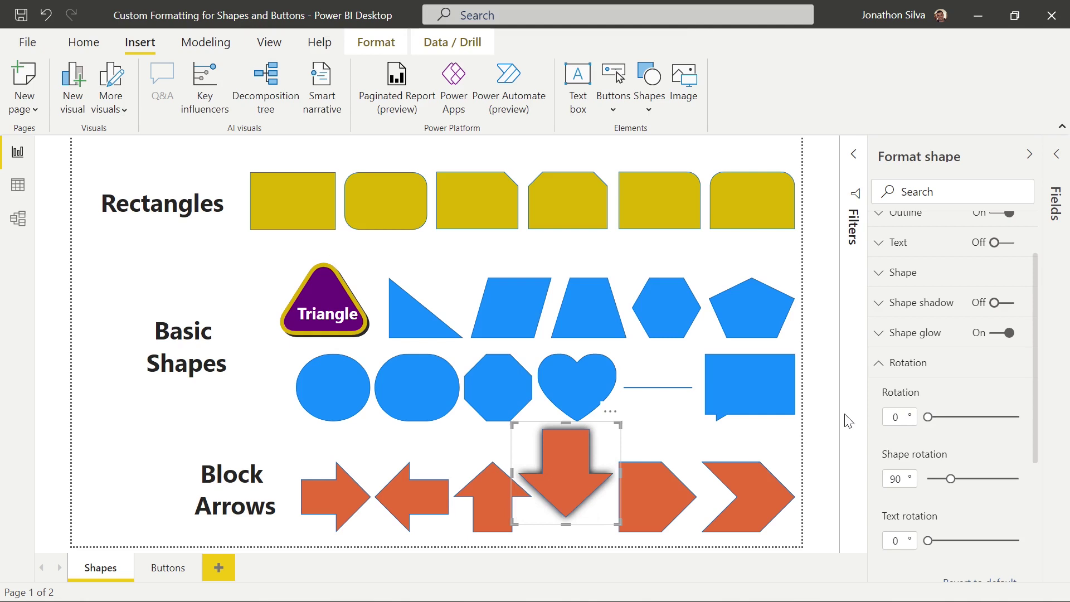
Collapse the down arrow's rotation settings and switch to the Buttons page.
scroll(956, 422, "down", 3)
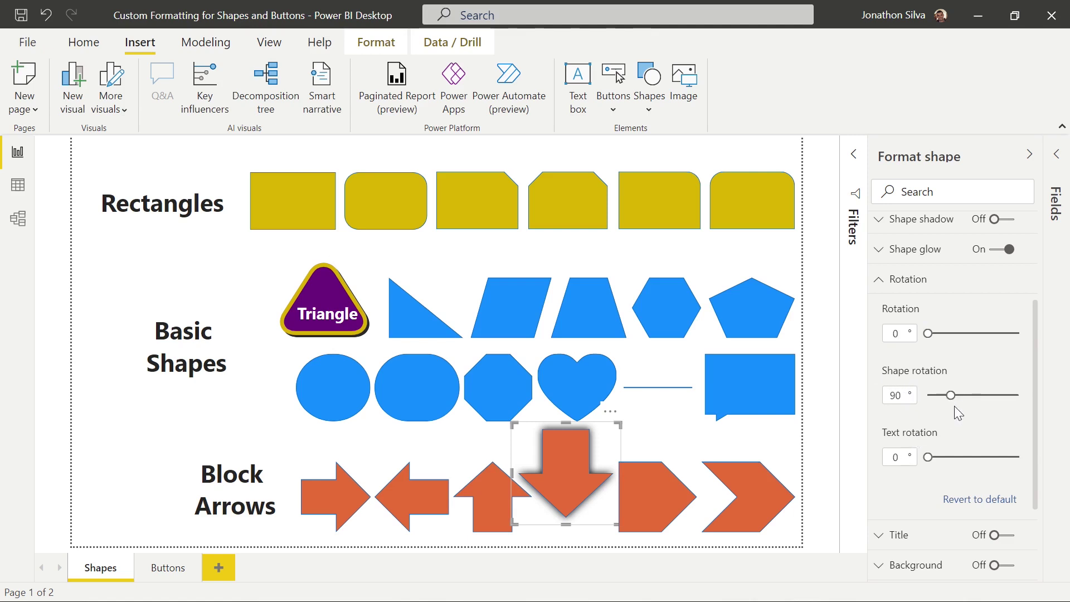
left_click(881, 282)
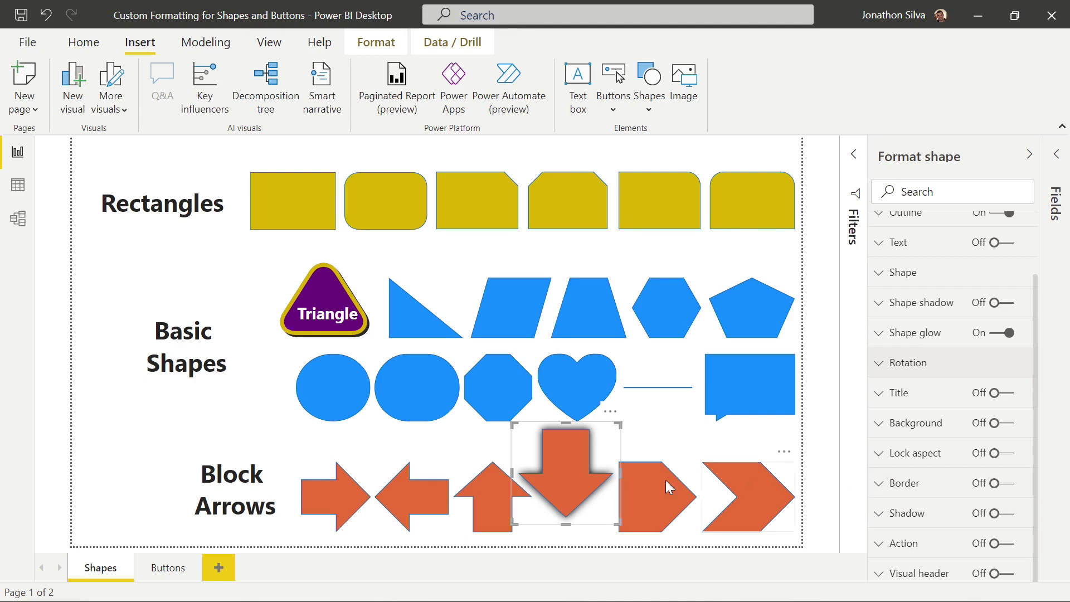
left_click(172, 567)
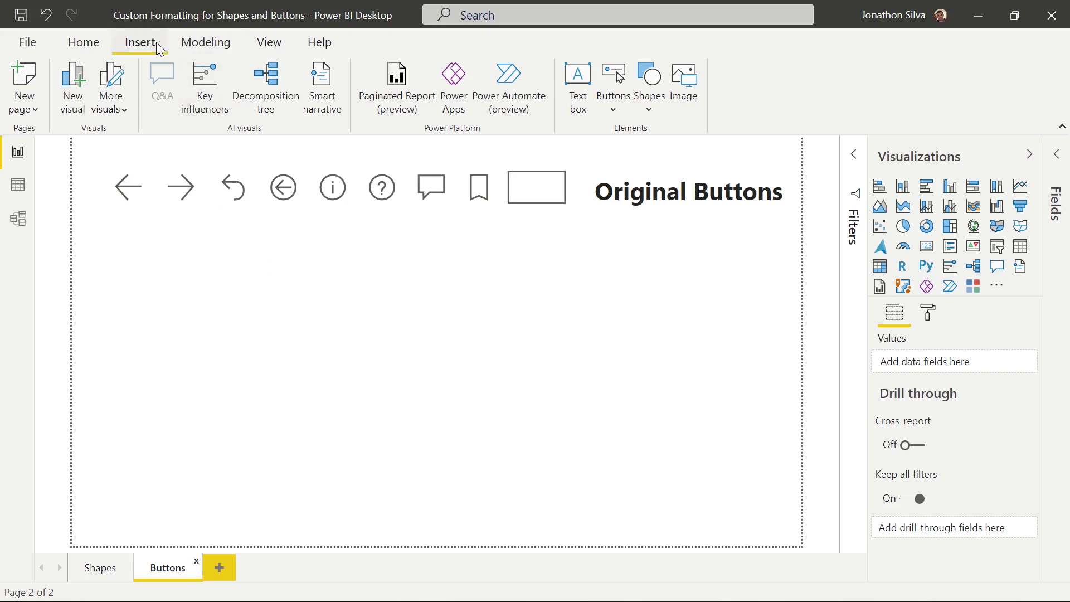
Insert a blank button, move it to the middle of the Buttons page, enlarge it and look through its format options.
left_click(618, 111)
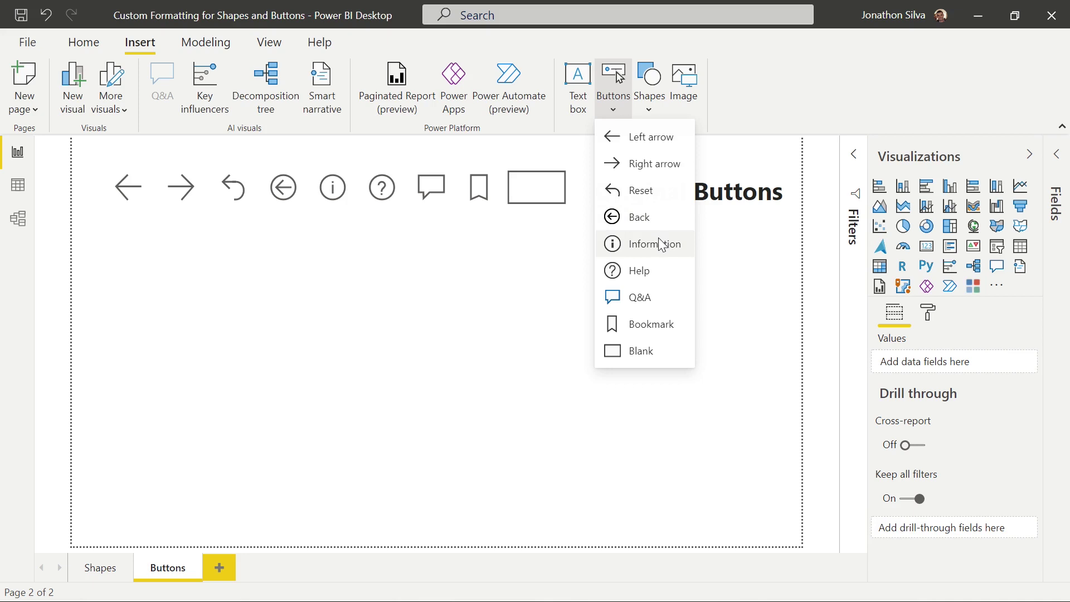
left_click(653, 353)
left_click_drag(117, 171, 311, 326)
left_click_drag(312, 304, 552, 438)
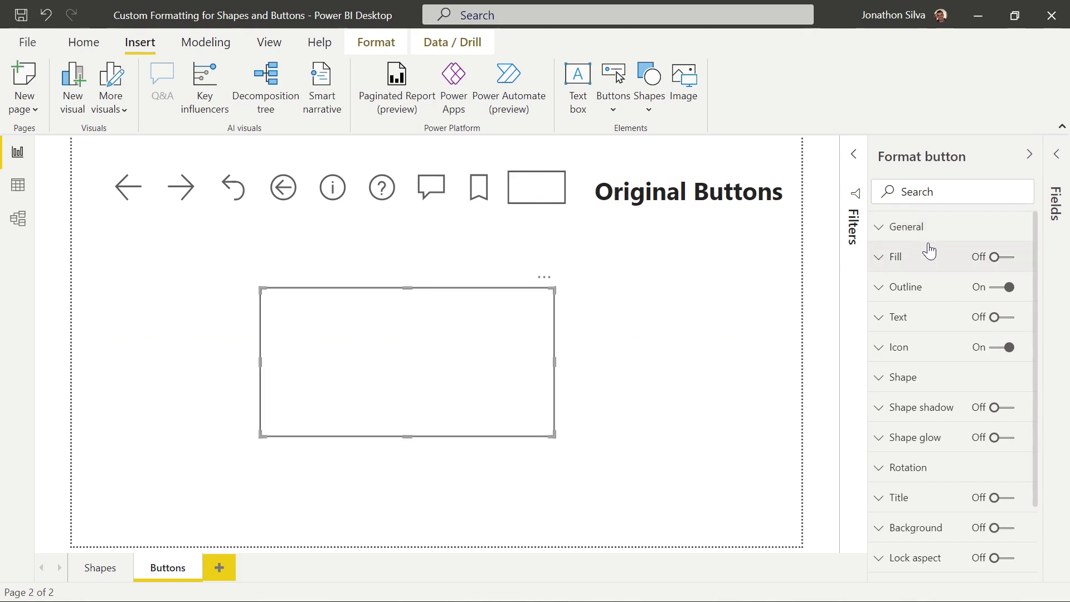
scroll(935, 252, "down", 2)
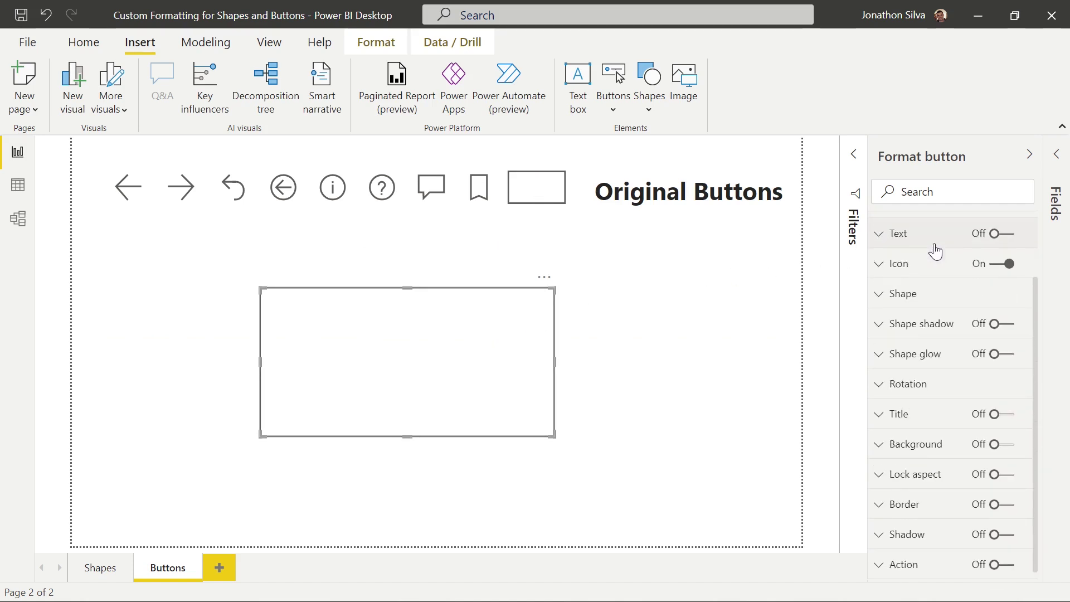
scroll(935, 252, "down", 1)
scroll(920, 276, "up", 4)
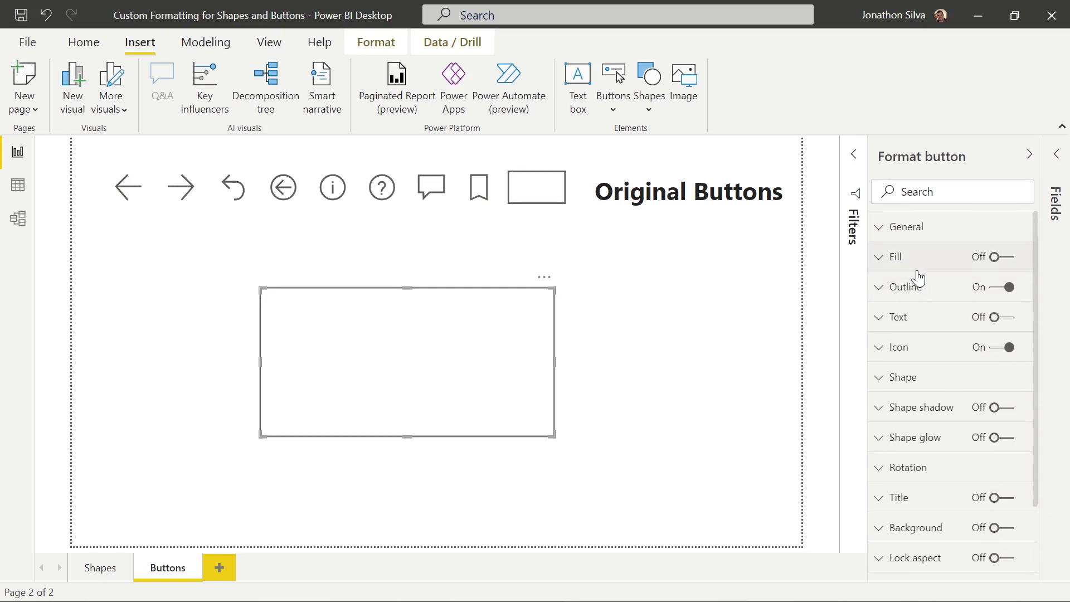
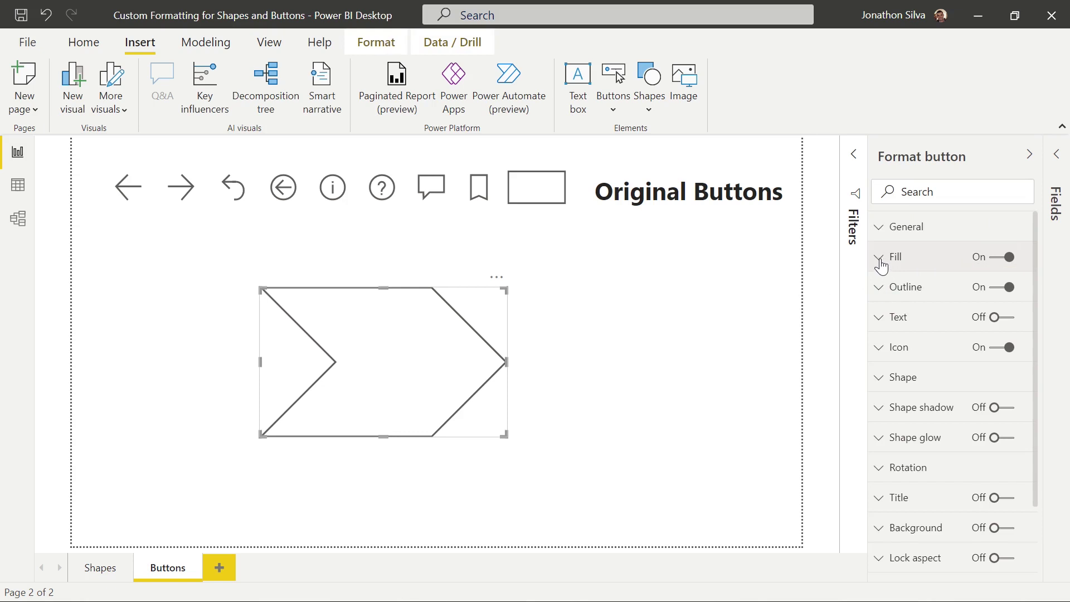
Fill the chevron button with custom green #19D80F at 18% transparency and collapse its fill settings.
left_click(903, 339)
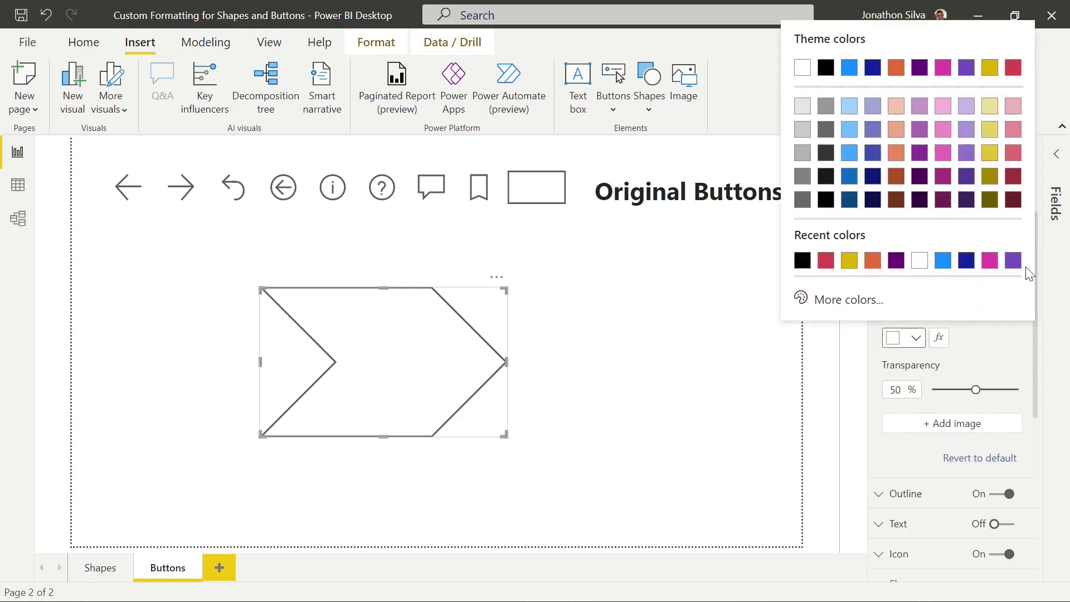
left_click(843, 301)
left_click(870, 236)
left_click(998, 64)
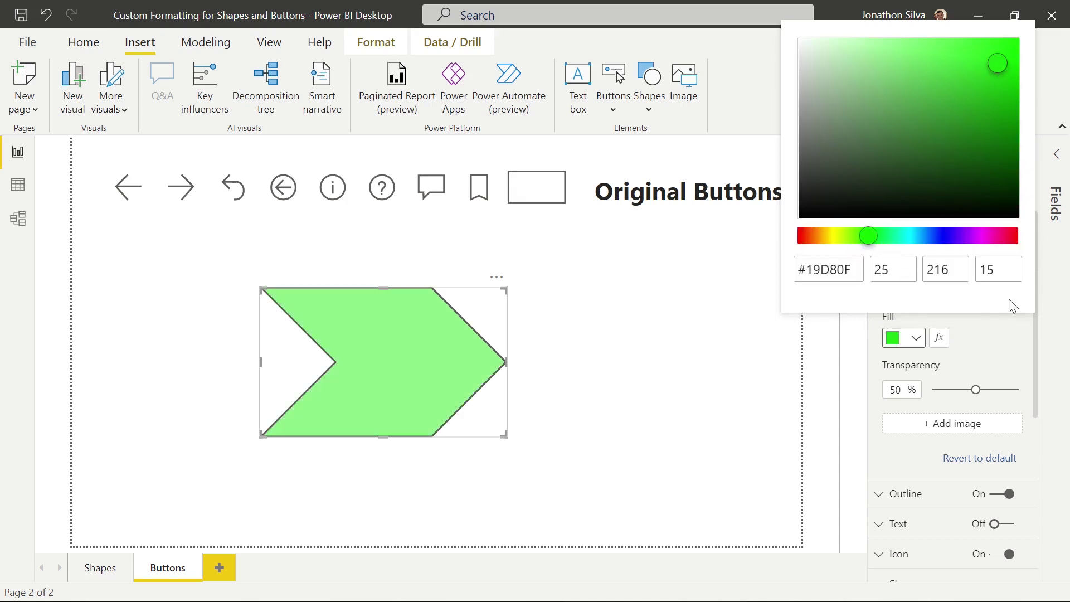
left_click(992, 343)
left_click_drag(976, 389, 947, 390)
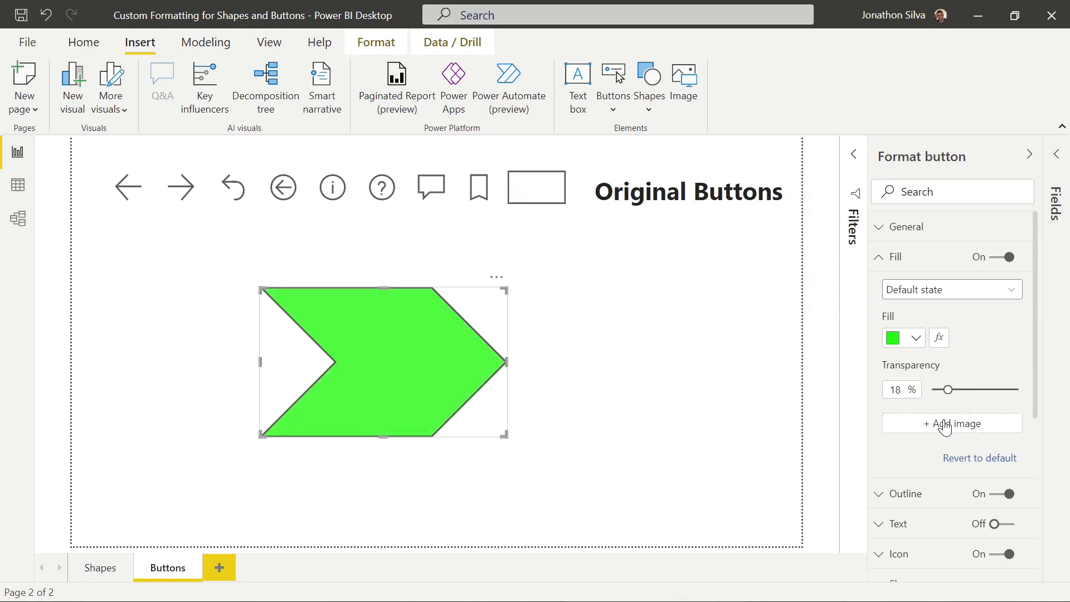
left_click(881, 260)
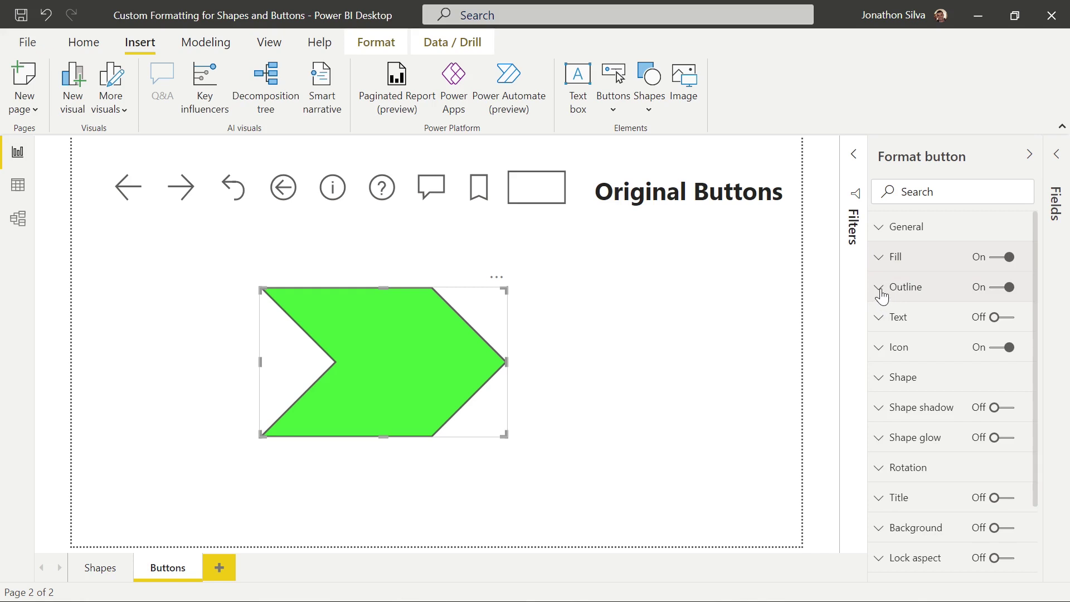
Turn off the chevron button's outline and give it a shape shadow with 3% transparency and 0 px blur.
left_click(995, 290)
left_click(995, 290)
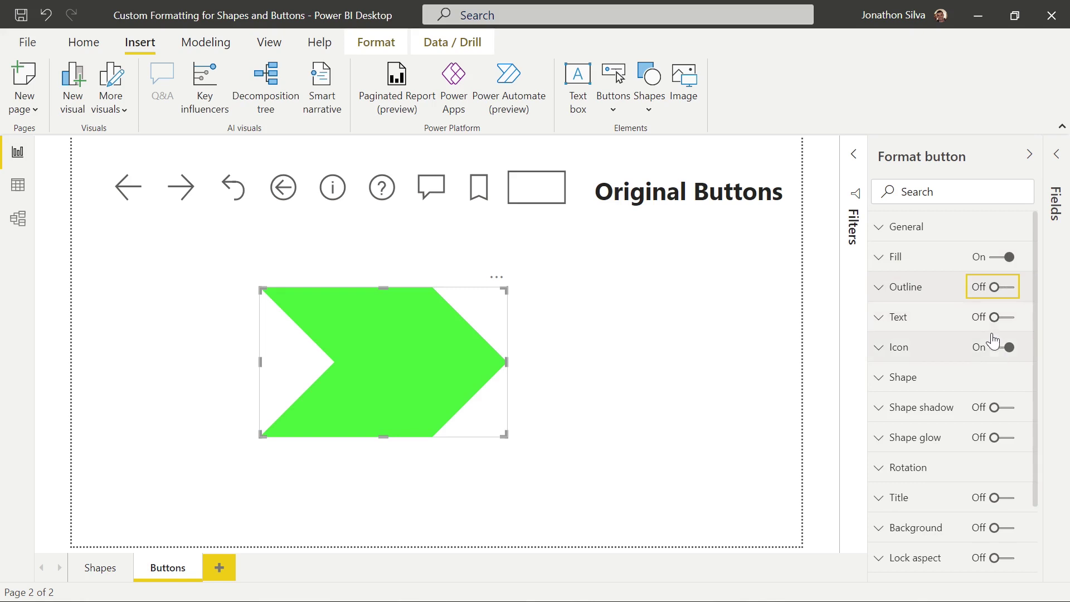
scroll(926, 365, "down", 2)
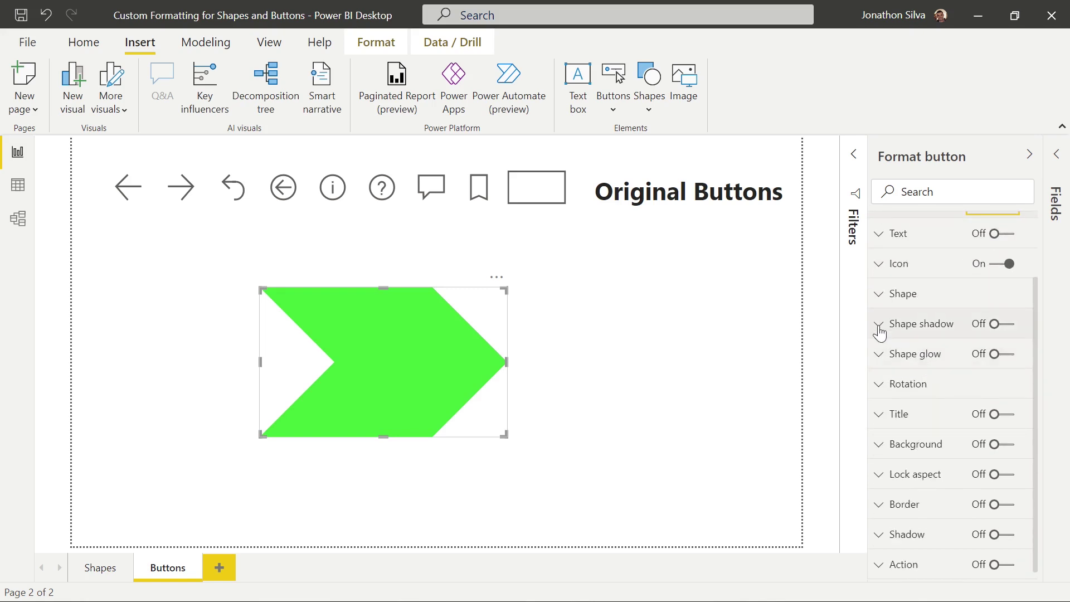
left_click(1008, 325)
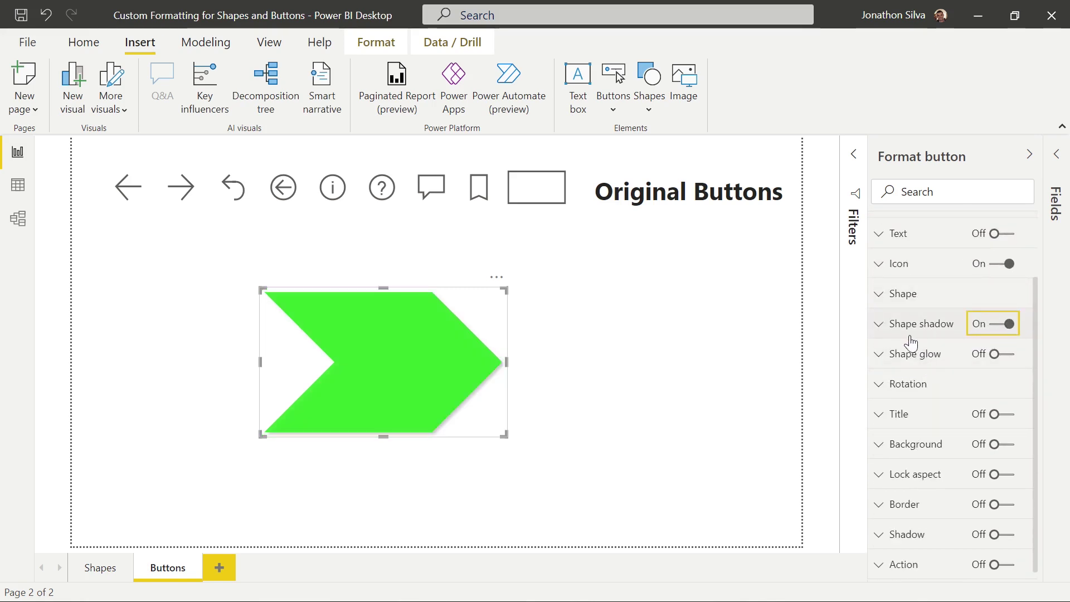
left_click(879, 325)
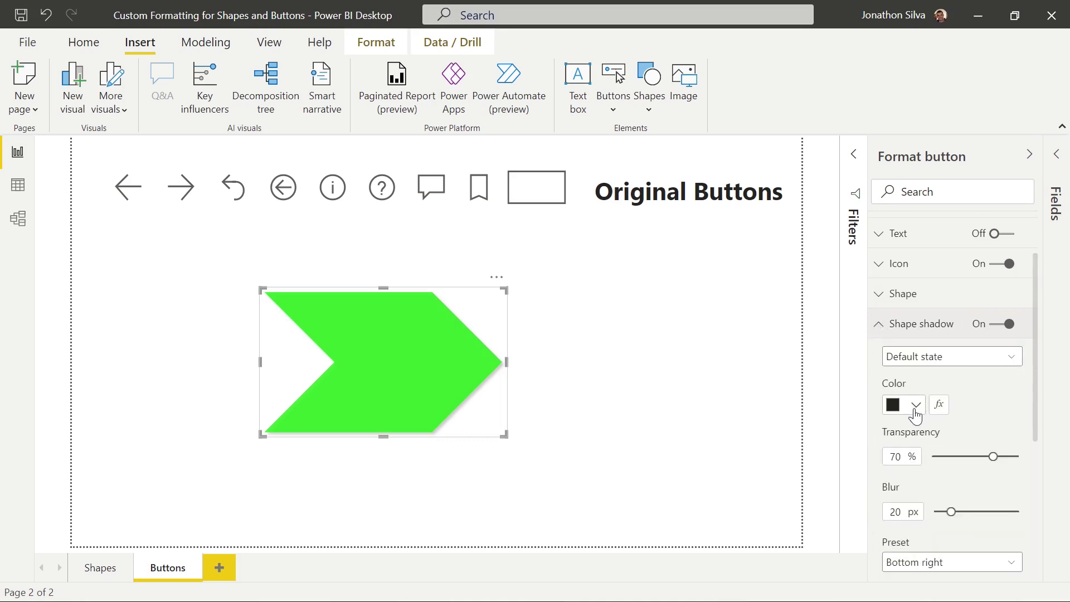
left_click_drag(990, 456, 937, 458)
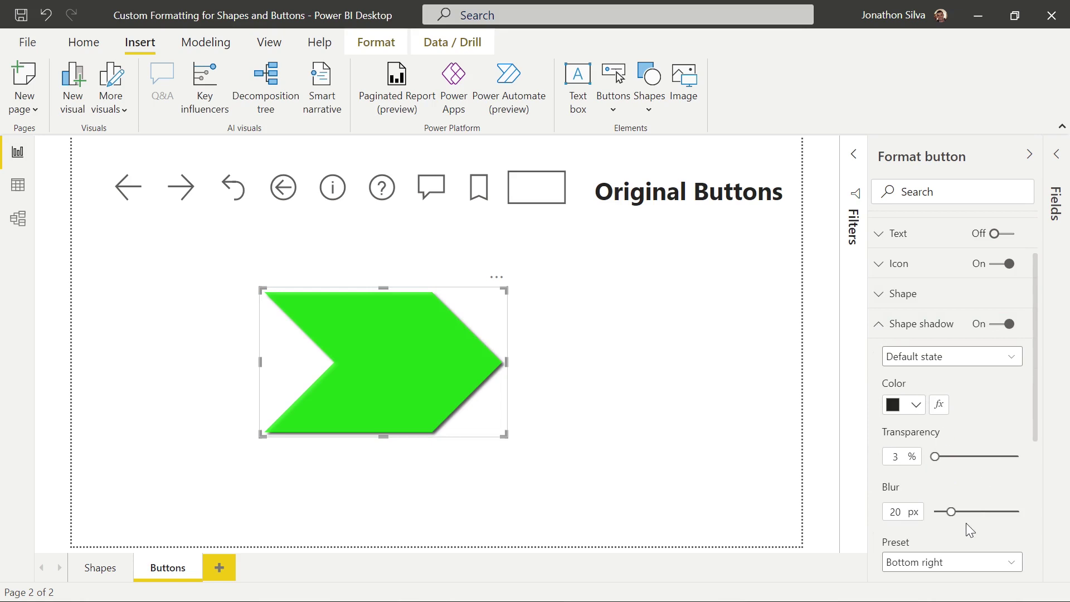
left_click_drag(951, 511, 918, 526)
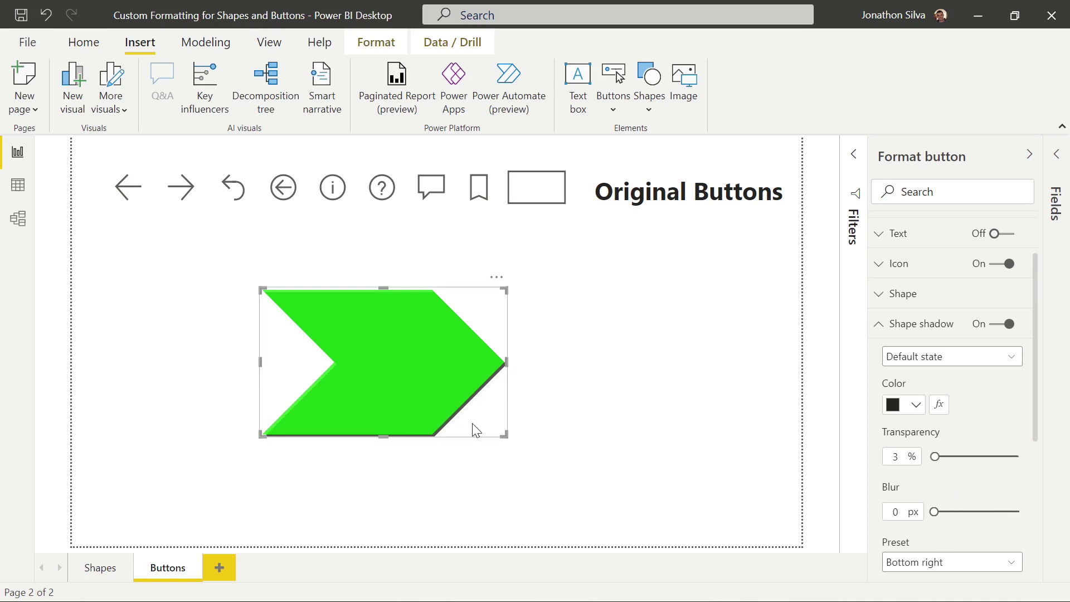
Try the Top left shadow preset on the chevron button, set it to Left, and collapse the shadow settings.
scroll(968, 441, "down", 3)
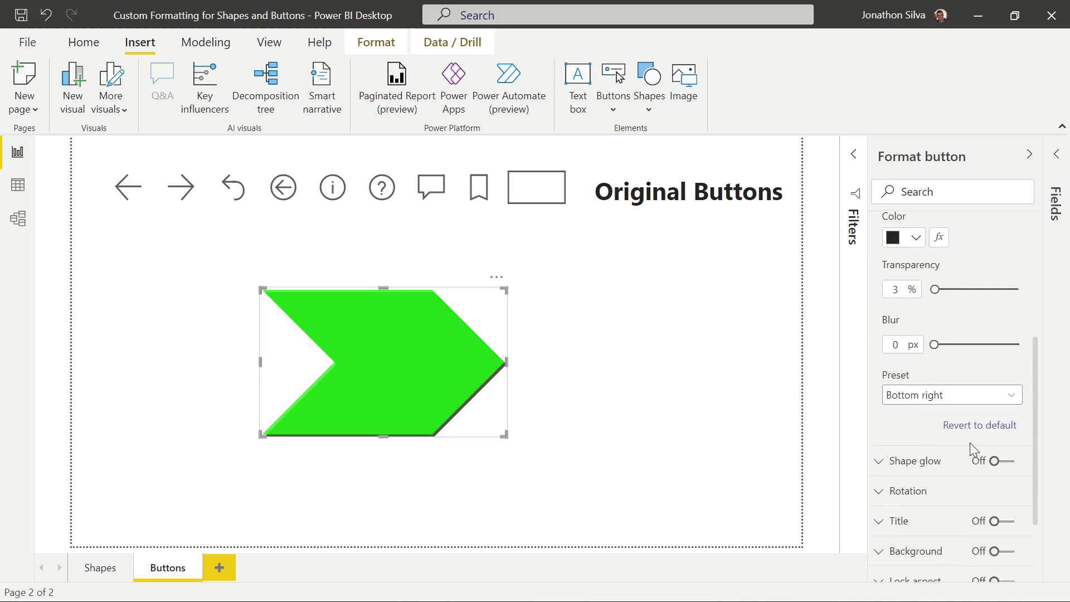
left_click(955, 398)
left_click(943, 450)
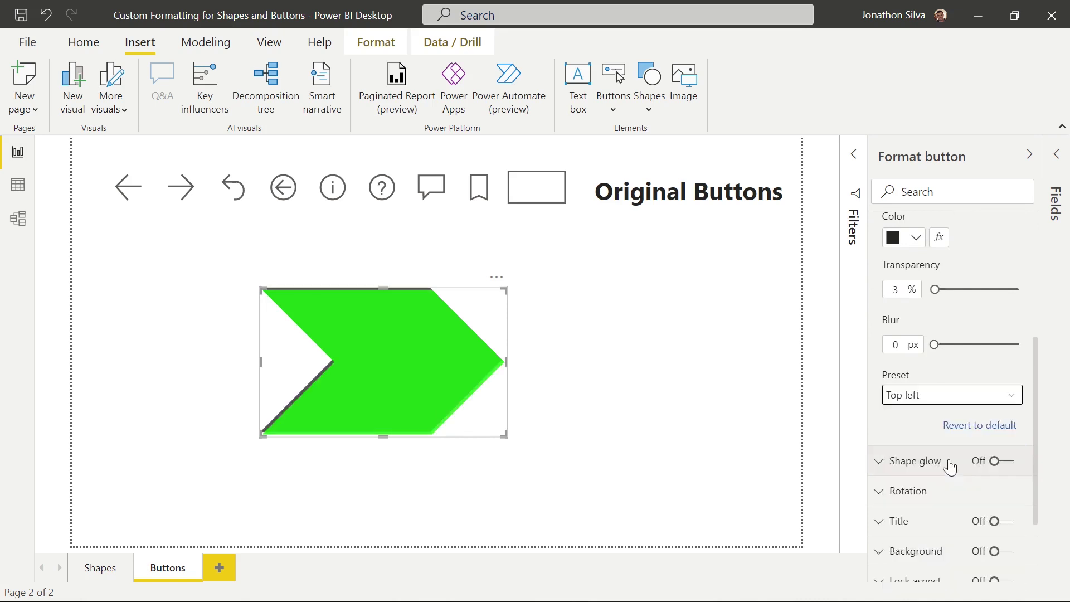
left_click(949, 395)
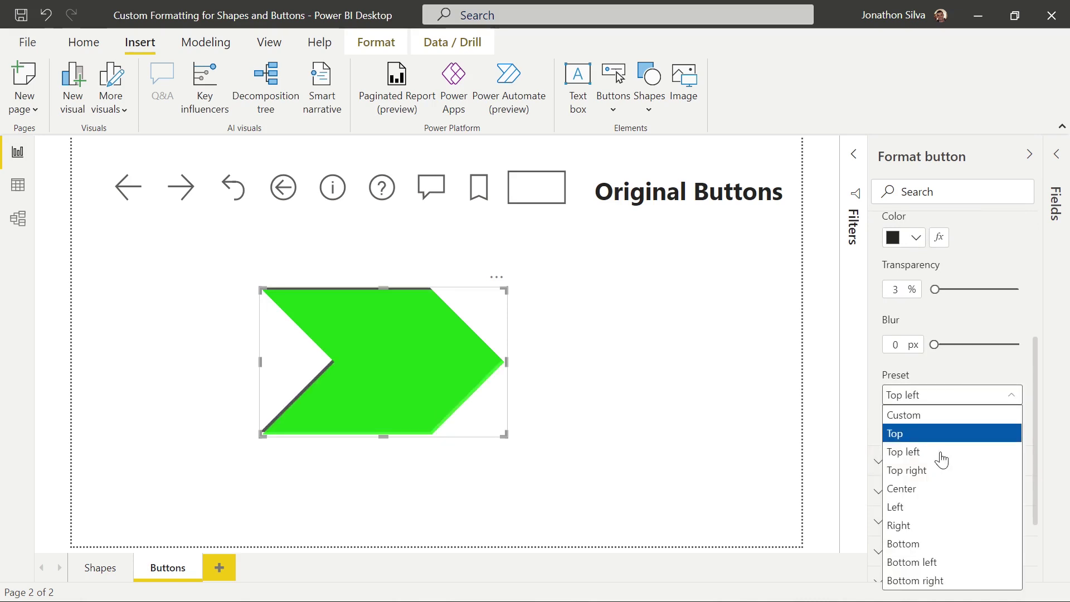
left_click(934, 514)
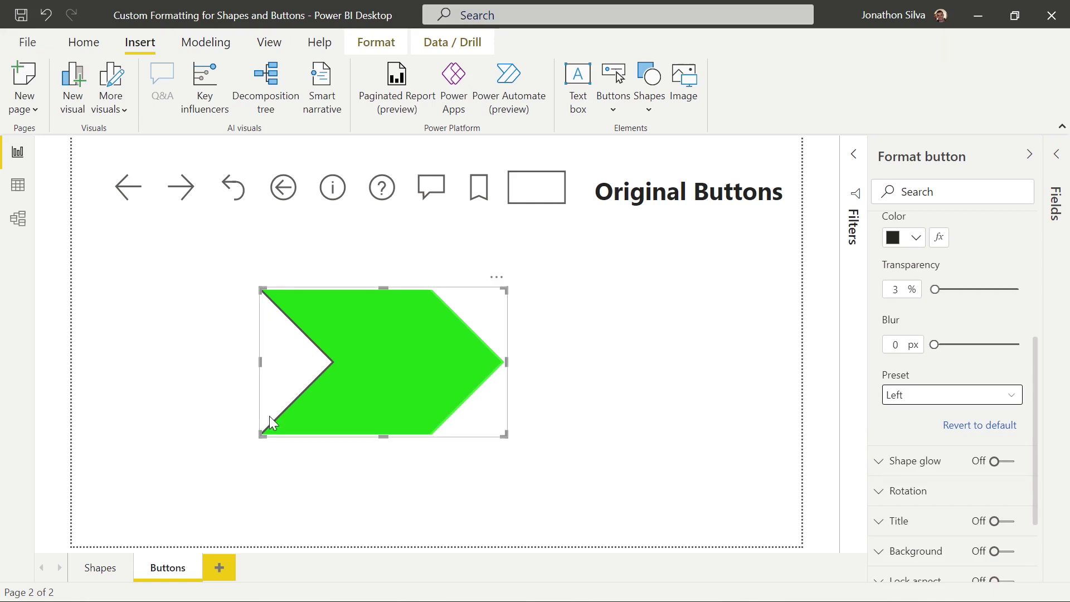
scroll(901, 252, "up", 2)
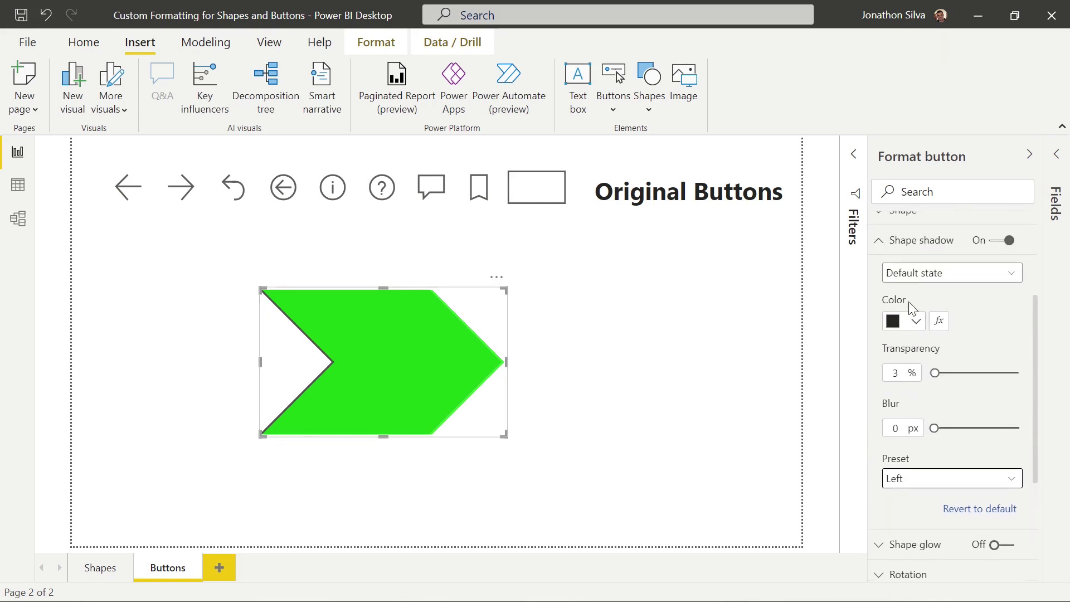
left_click(879, 242)
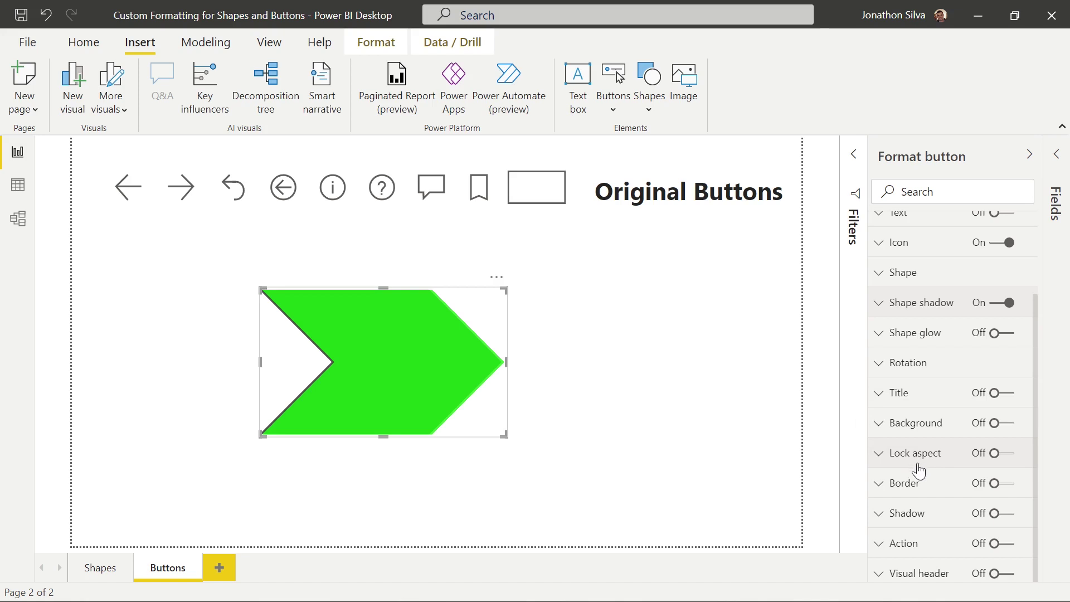
Turn on the chevron button's action with type Page navigation and destination Shapes.
left_click(1004, 544)
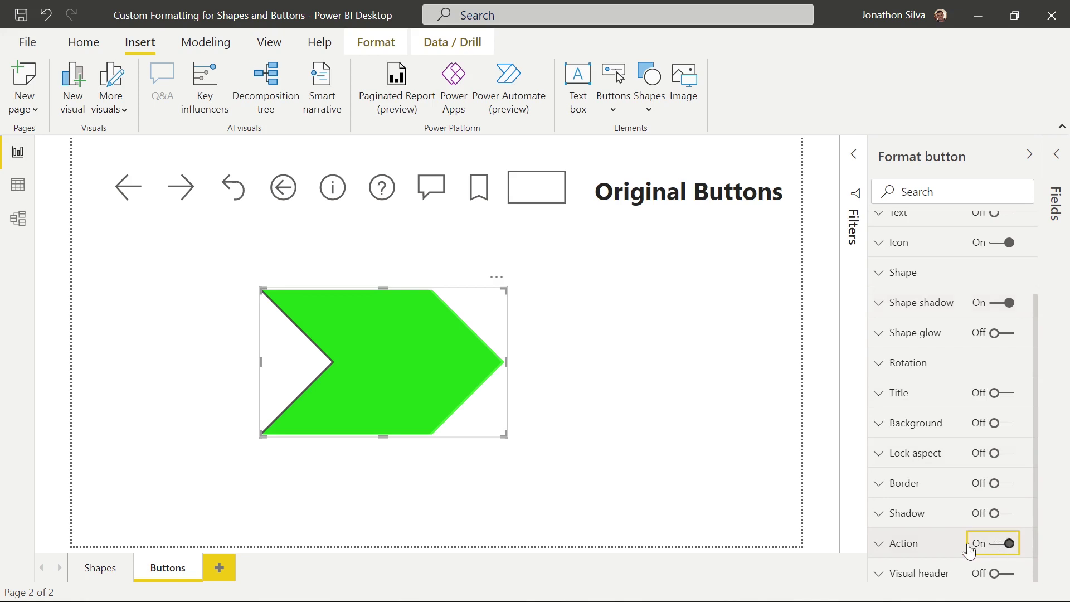
left_click(882, 544)
scroll(942, 474, "down", 3)
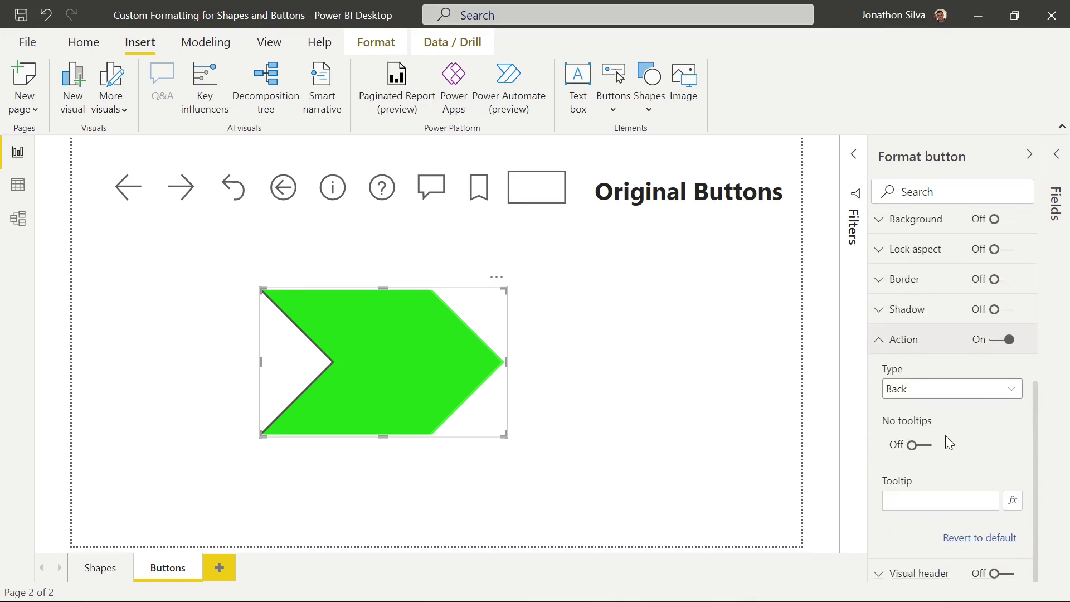
left_click(962, 396)
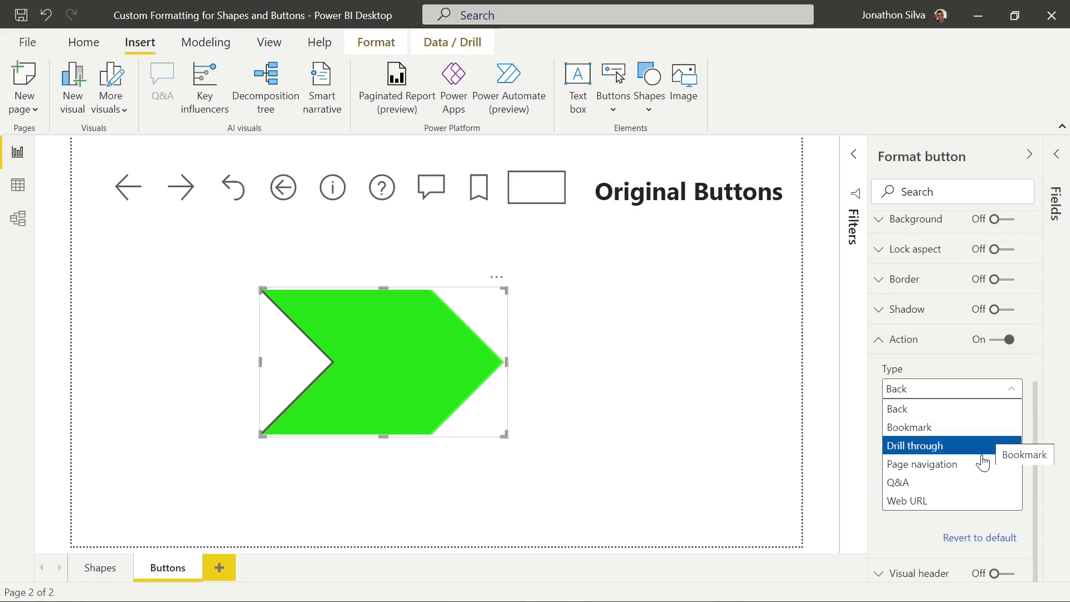
left_click(948, 463)
left_click(980, 447)
left_click(976, 479)
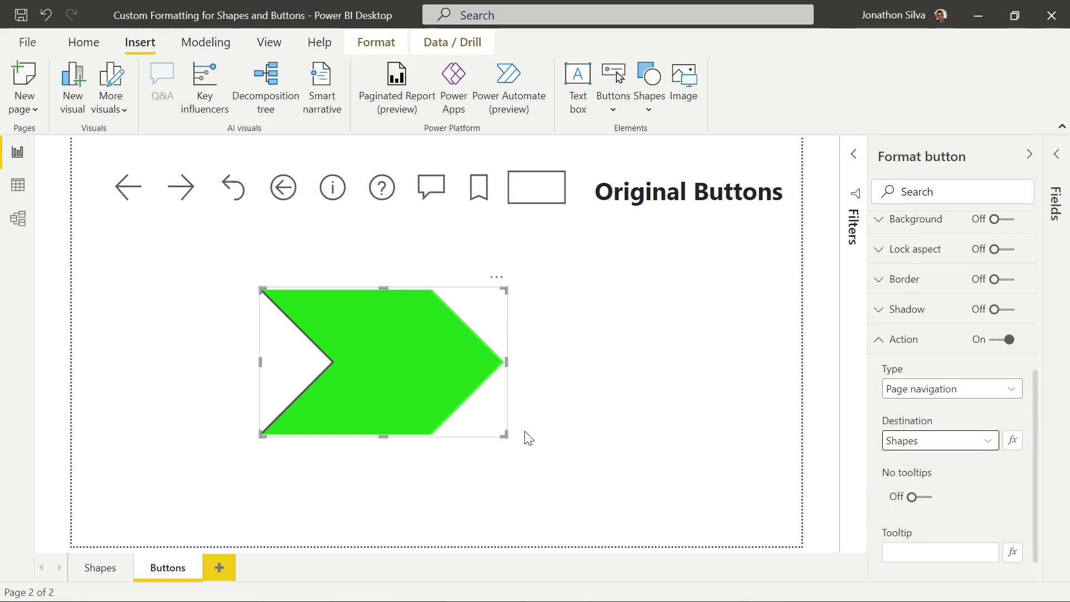
Test the chevron button's navigation to the Shapes page and return to the Buttons page.
left_click(600, 421)
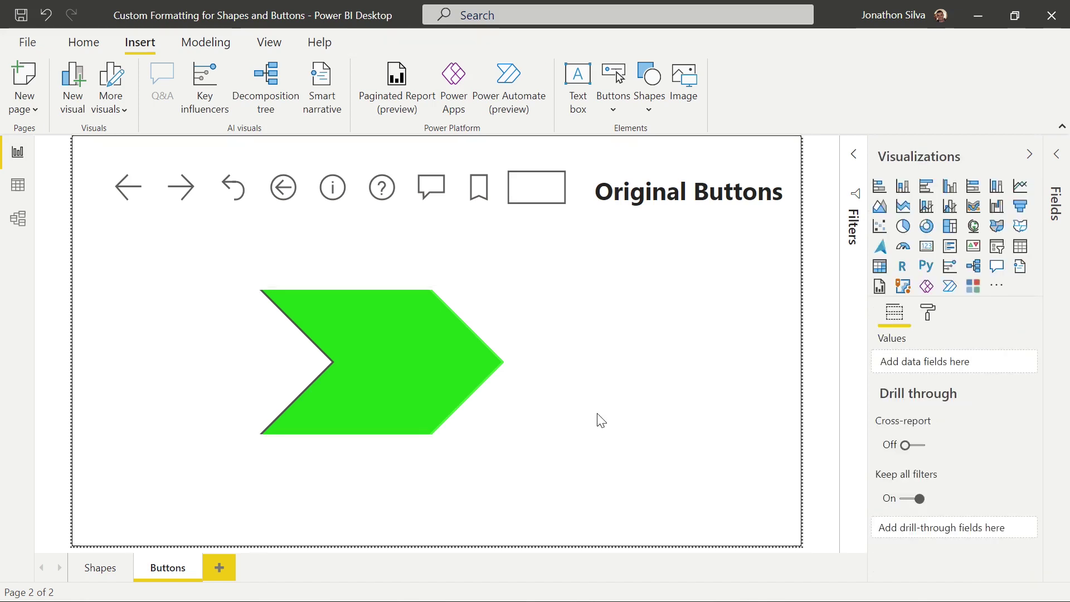
left_click(376, 361, "ctrl")
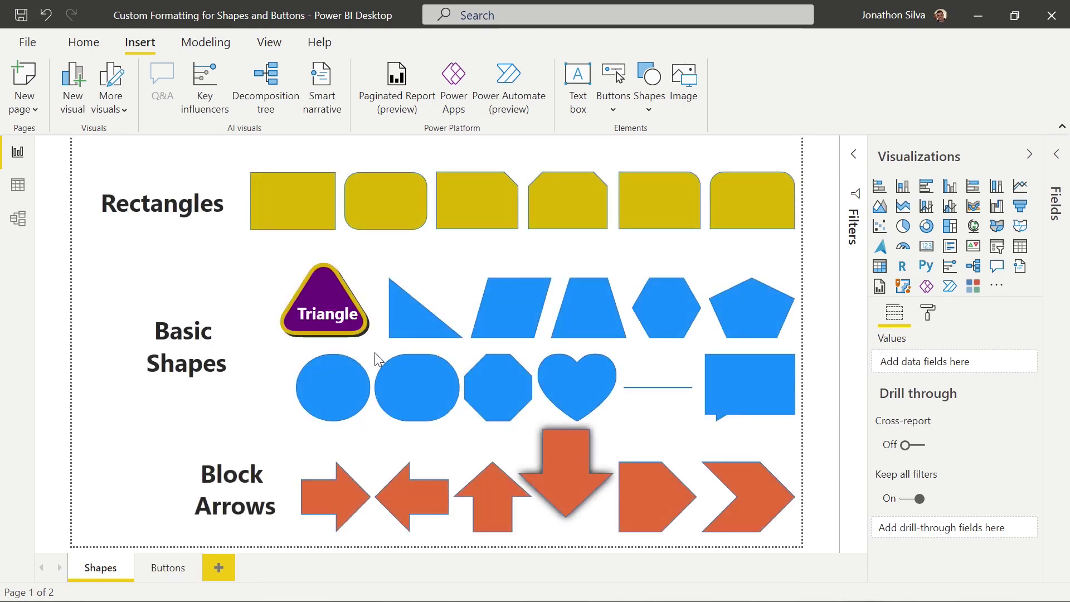
left_click(167, 568)
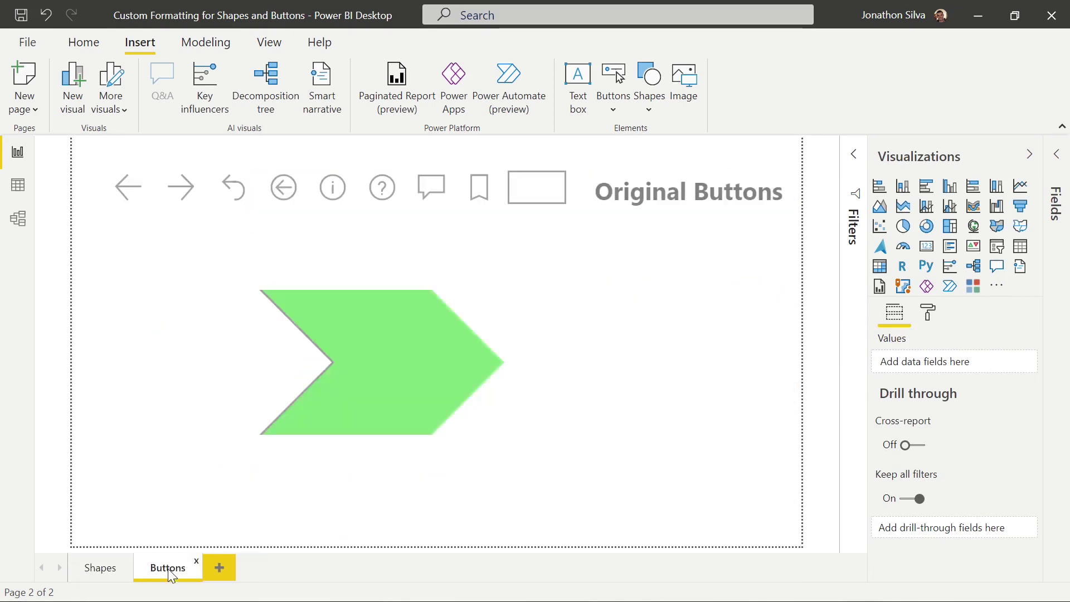
Move the green chevron button to the page's left edge, just below the row of original buttons, and deselect it.
left_click(426, 355)
left_click_drag(441, 354, 257, 306)
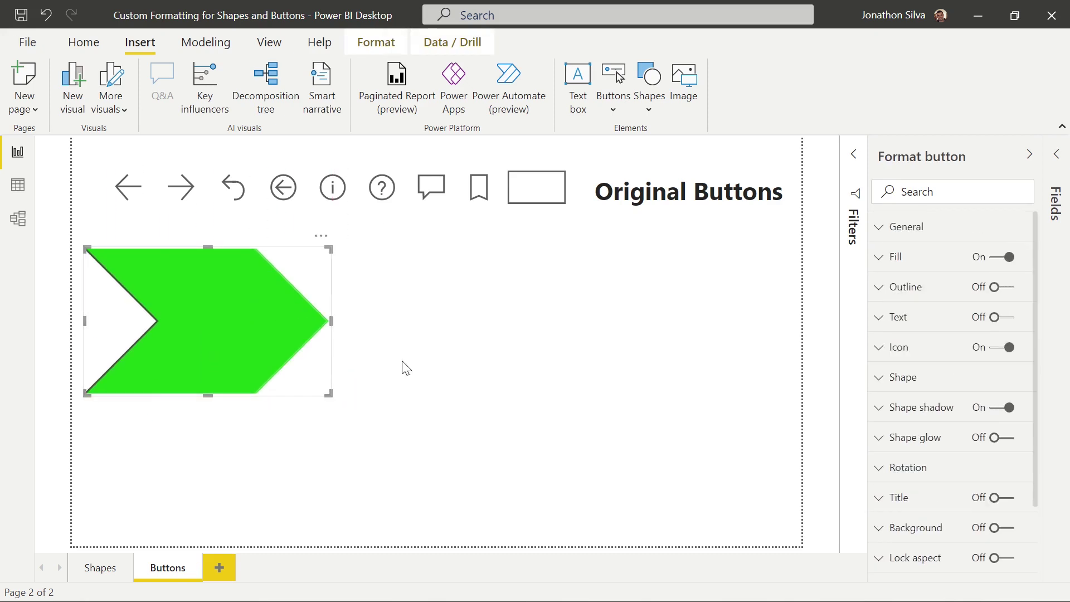
left_click(406, 368)
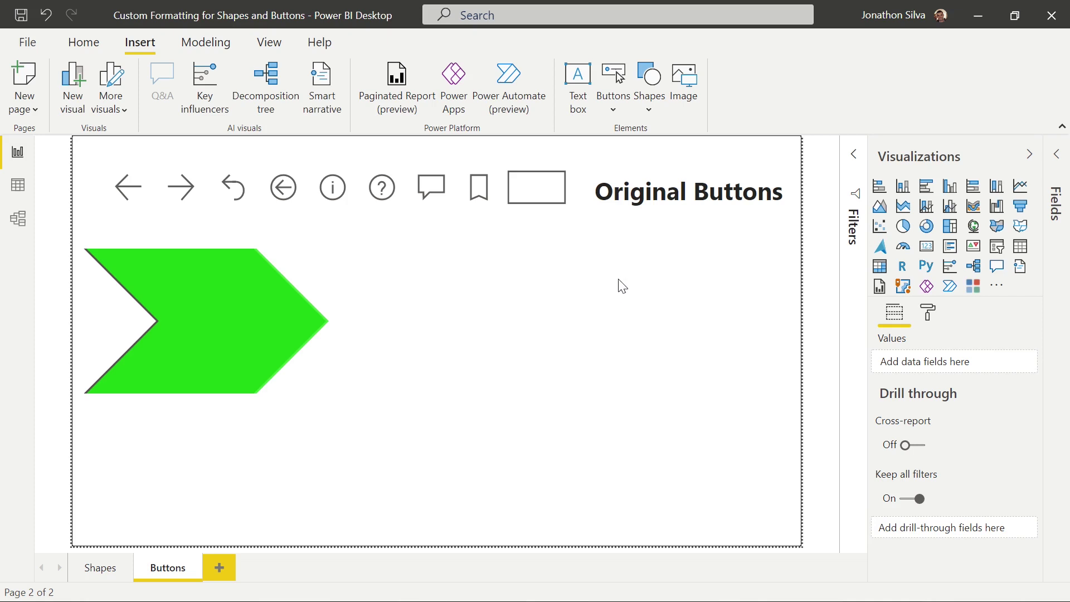
Insert a second blank button and place it to the right of the green chevron.
left_click(621, 115)
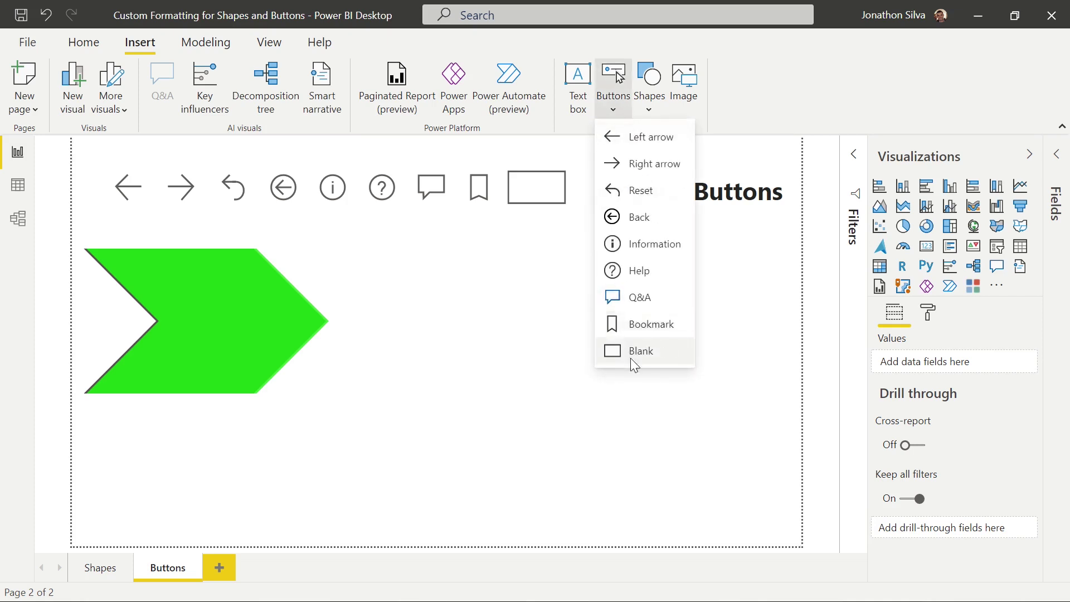
left_click(650, 352)
left_click_drag(119, 168, 560, 403)
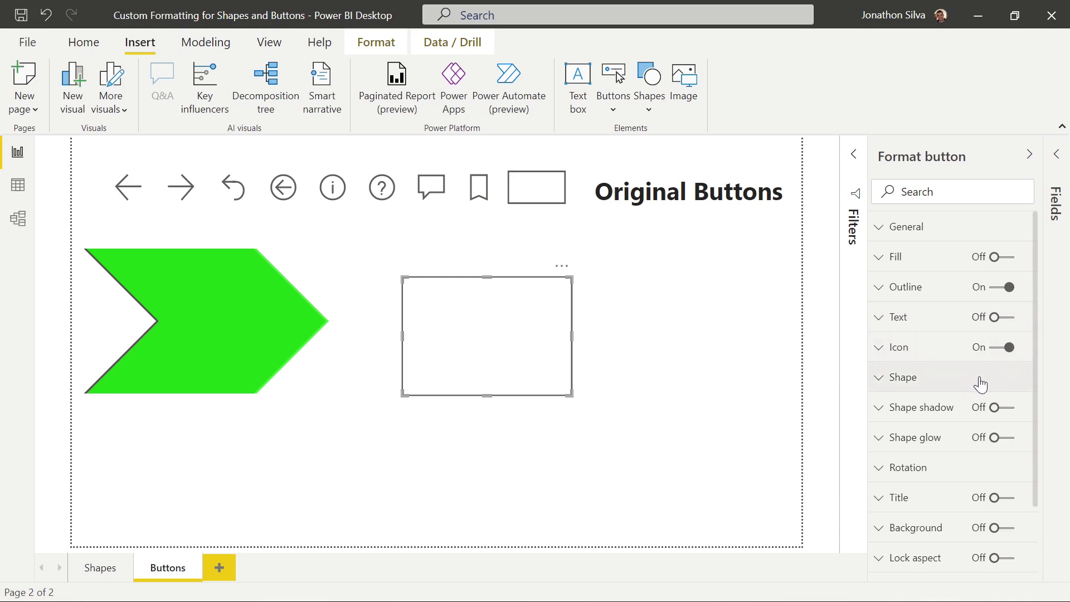
Change the blank button's shape to Pill and enlarge it from its lower-right corner.
left_click(881, 384)
scroll(983, 406, "down", 2)
scroll(981, 413, "up", 2)
left_click(996, 457)
scroll(977, 351, "down", 2)
scroll(975, 357, "up", 2)
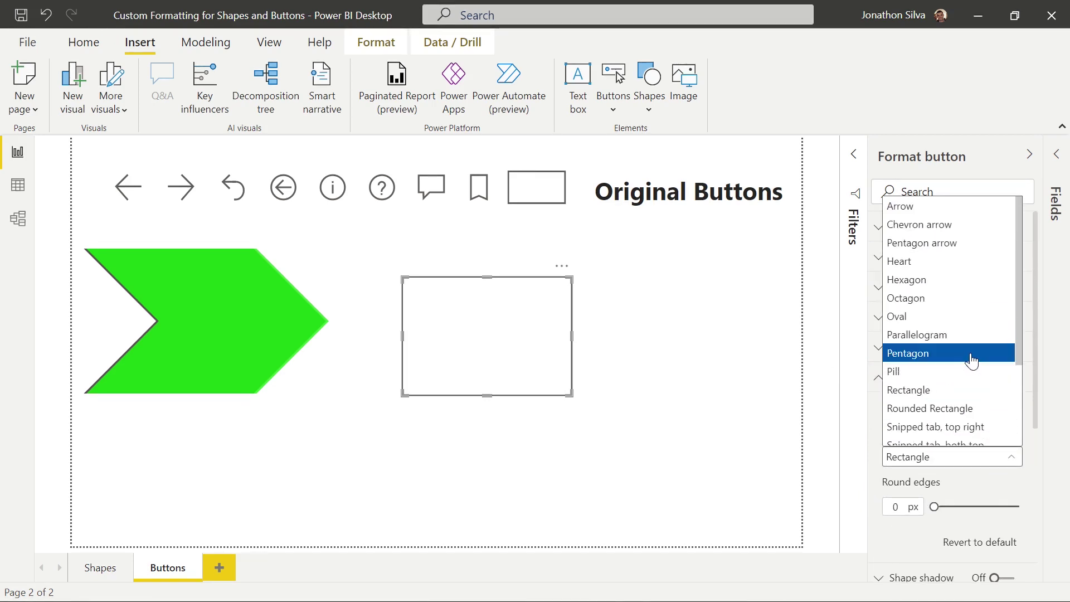
scroll(962, 370, "down", 2)
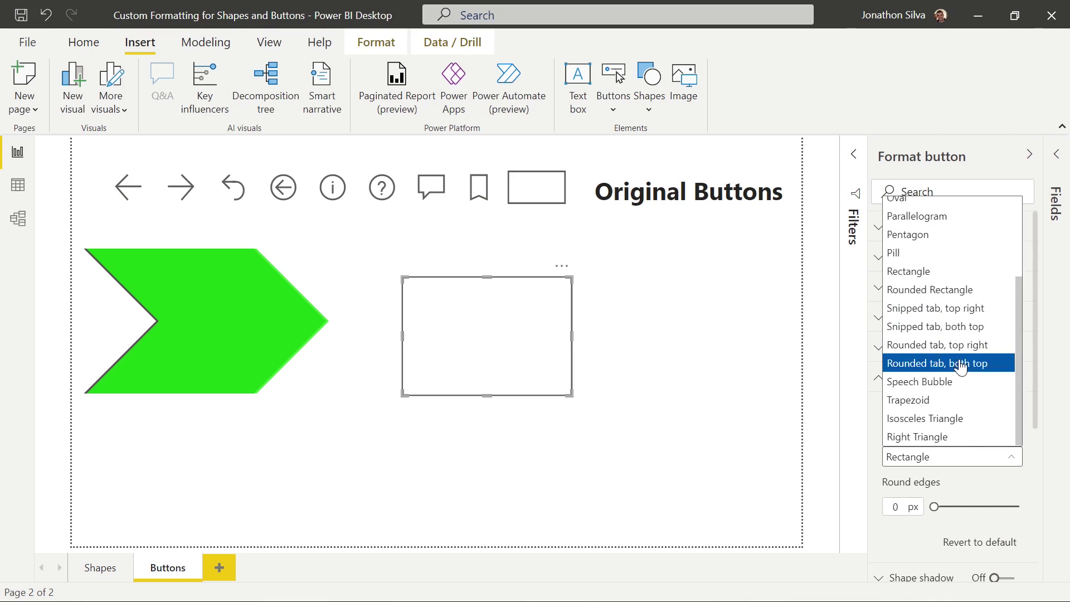
scroll(960, 366, "up", 2)
scroll(959, 358, "down", 2)
scroll(966, 373, "up", 2)
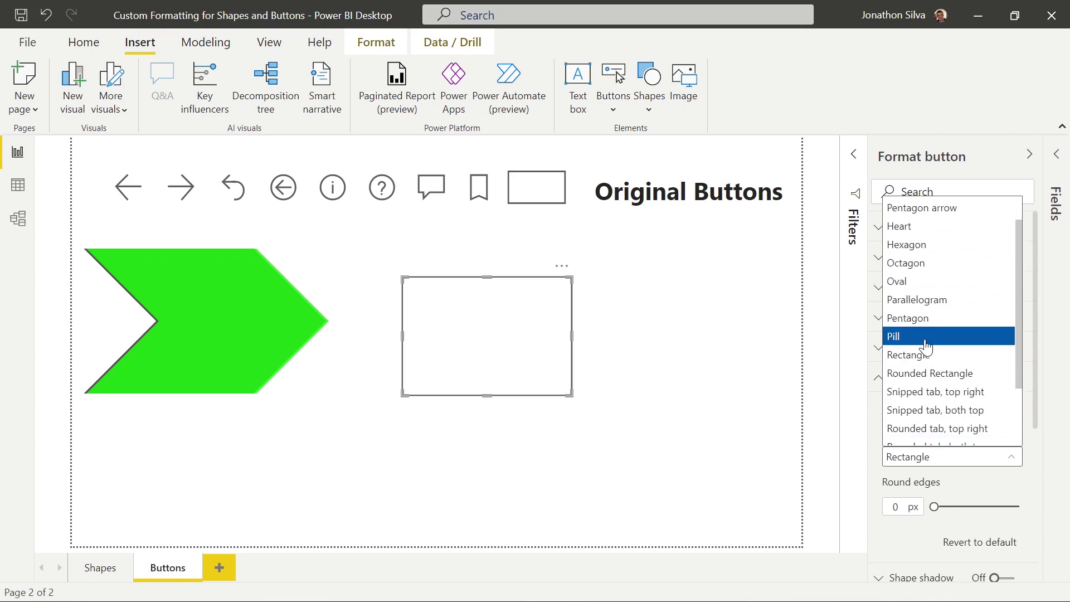
scroll(937, 349, "up", 1)
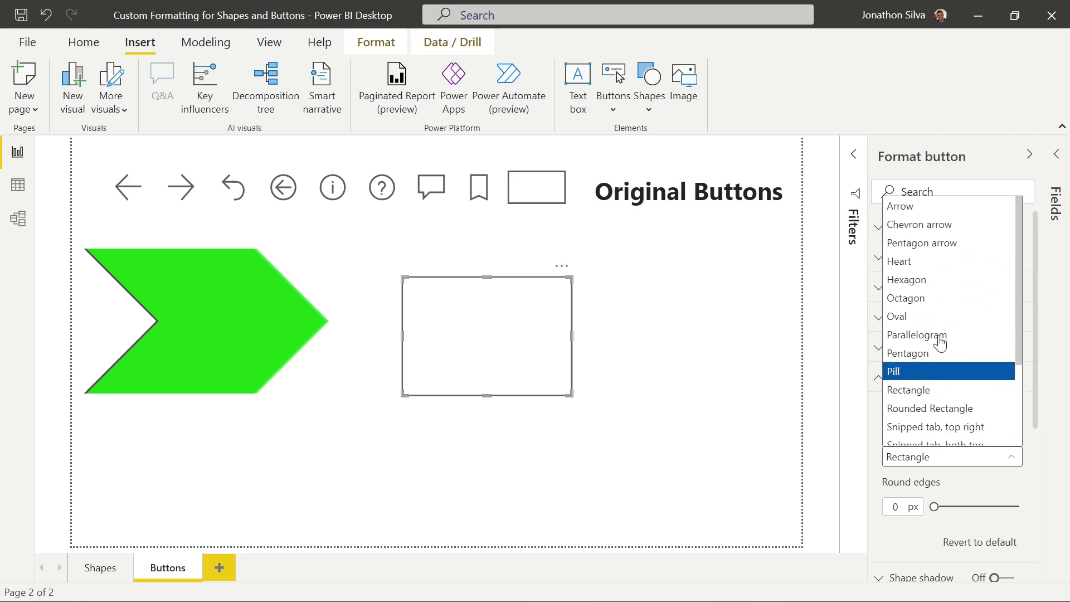
left_click(948, 372)
left_click_drag(571, 400, 601, 446)
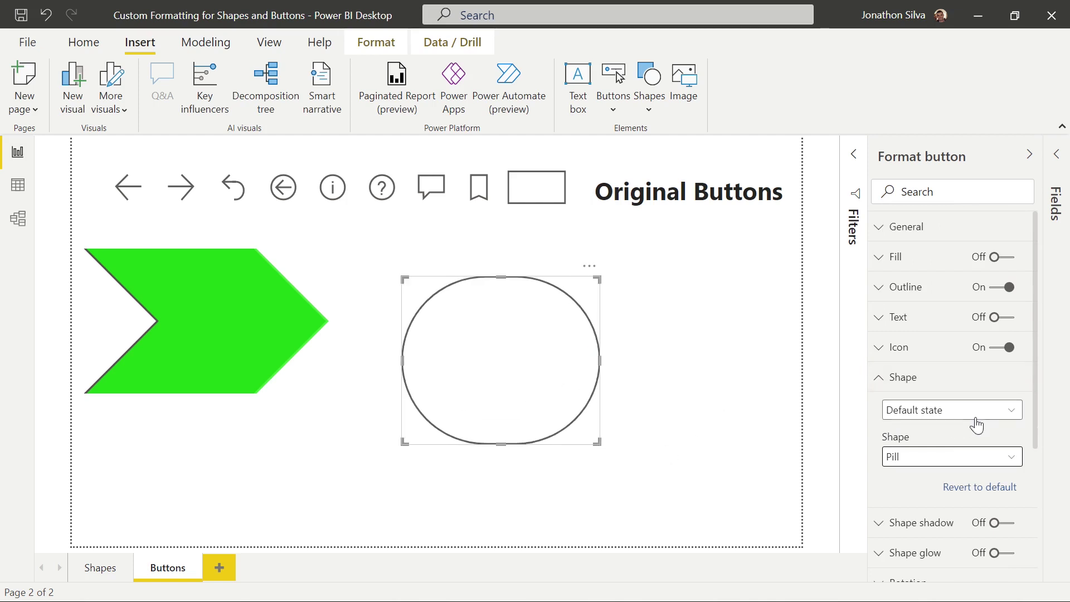
left_click(878, 378)
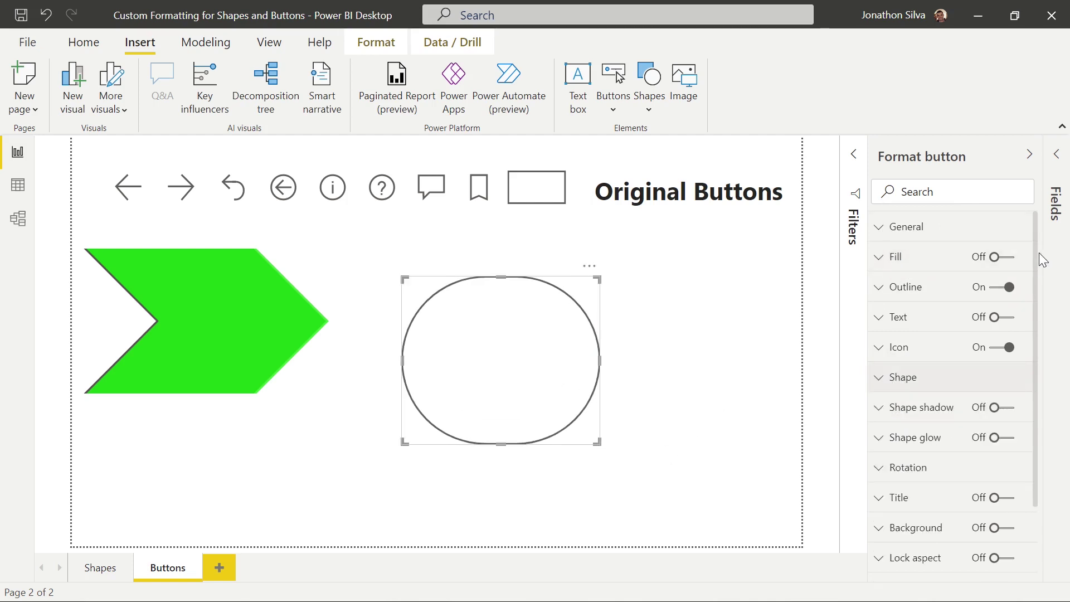
Turn on the pill button's fill, add the image Pragmatic Works Logo.png and widen the button to suit the logo.
left_click(1001, 257)
left_click(880, 260)
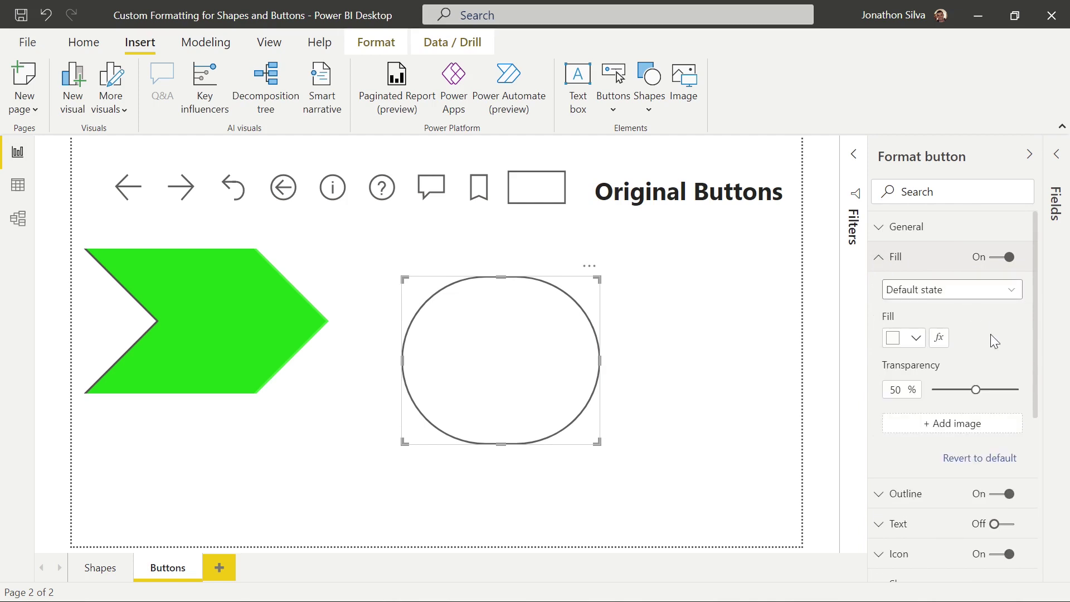
left_click(962, 424)
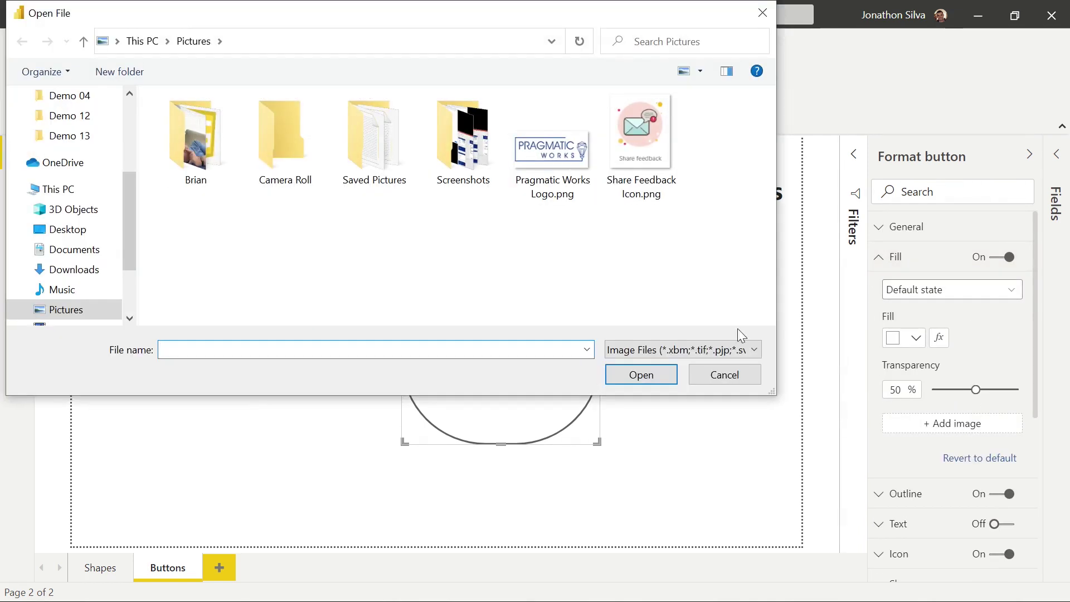
left_click(535, 157)
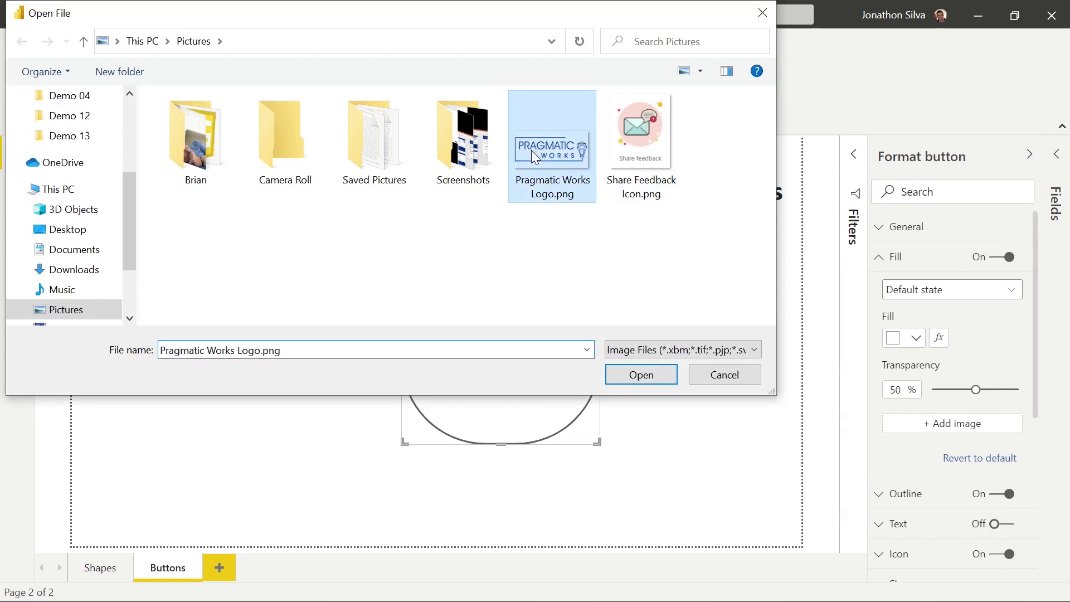
left_click(642, 376)
left_click_drag(597, 442, 744, 426)
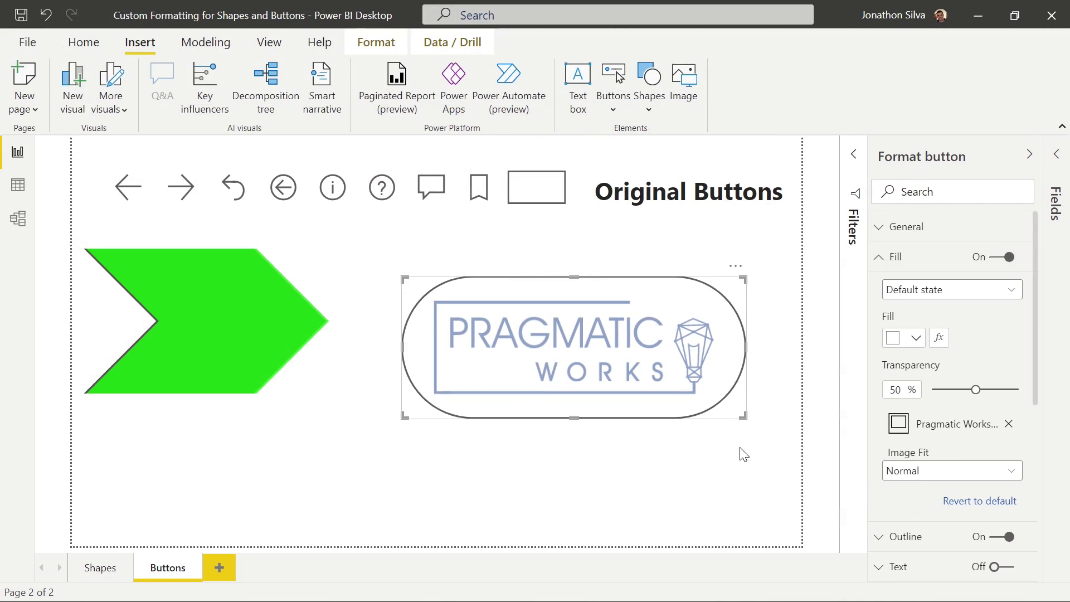
Try the Fill image fit on the logo, settle on Fit, and shrink the pill button slightly.
left_click(964, 475)
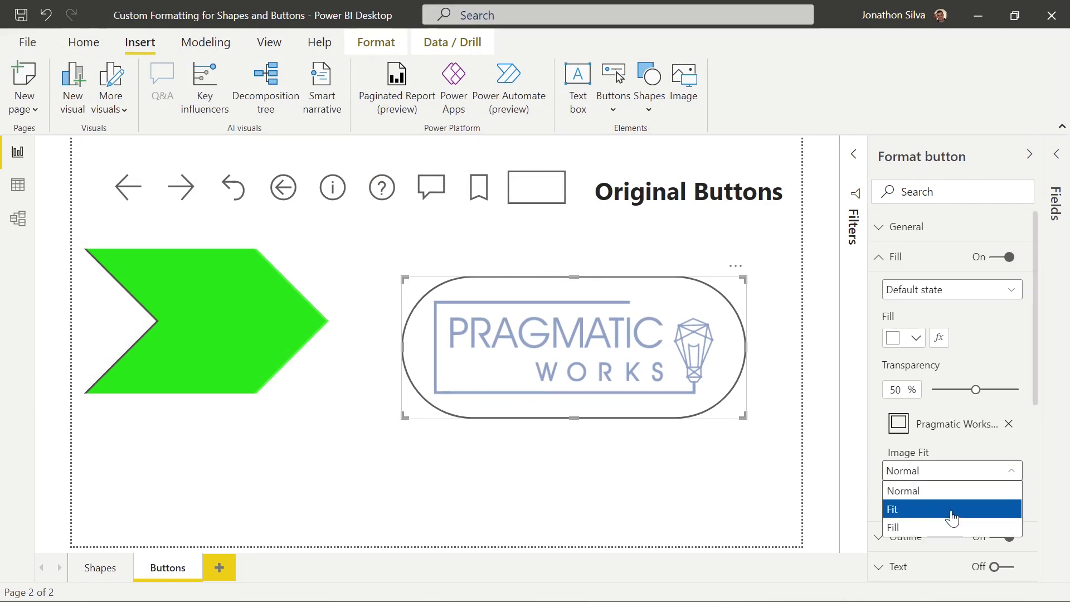
left_click(941, 529)
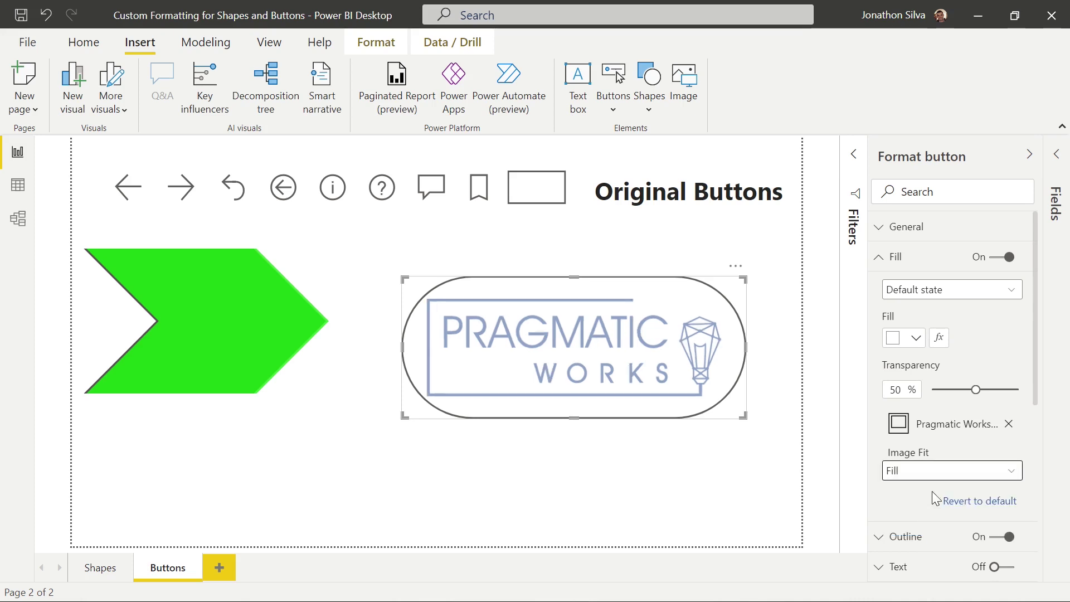
left_click(939, 485)
left_click(922, 507)
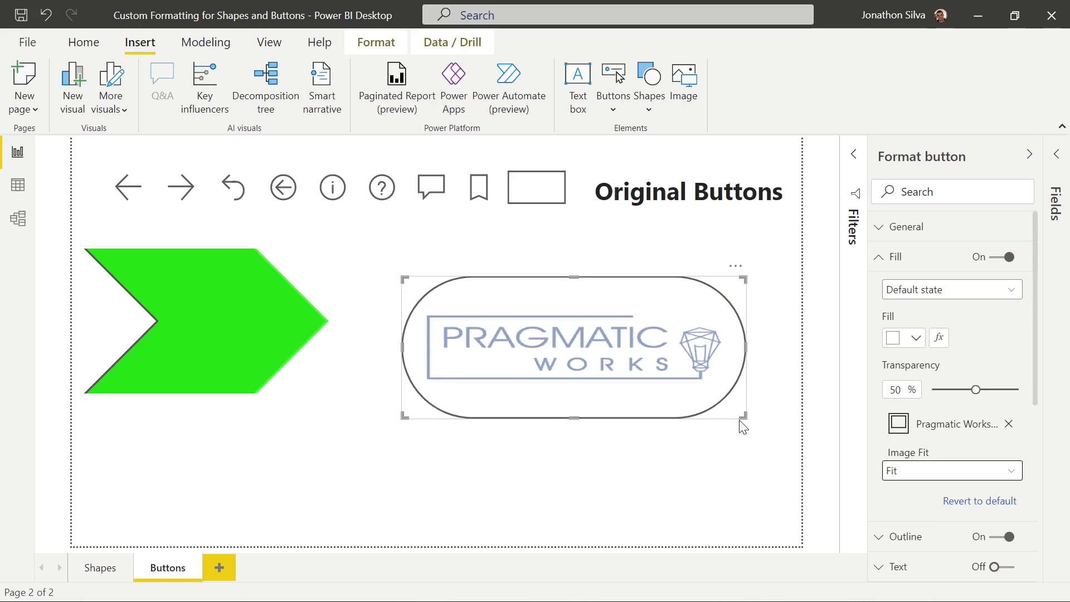
left_click_drag(739, 415, 719, 403)
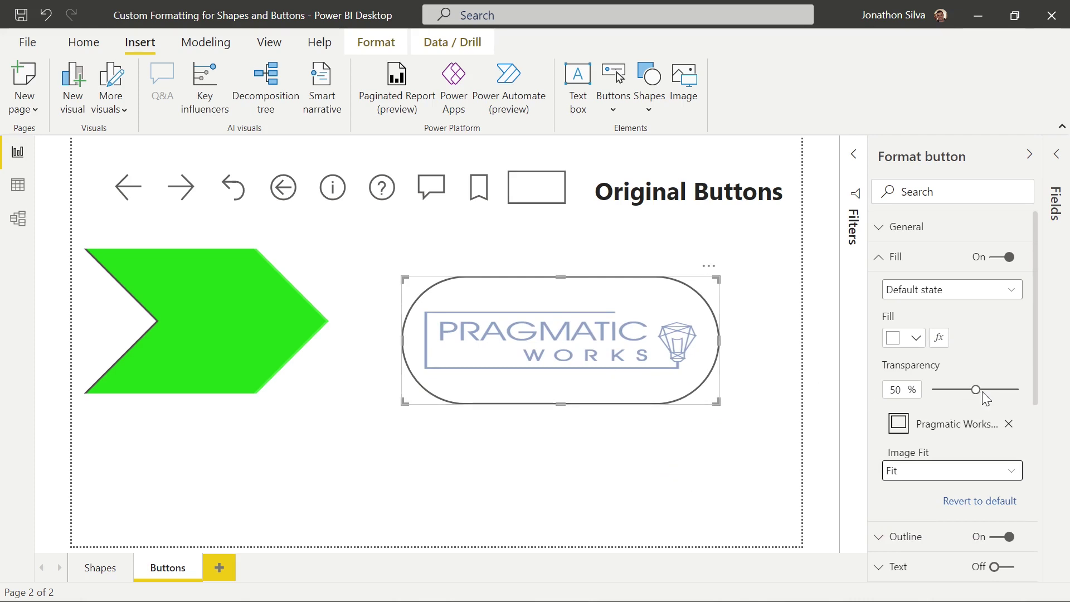
Set the pill button's fill transparency to 0% and switch its outline off and back on to compare.
left_click_drag(975, 389, 932, 390)
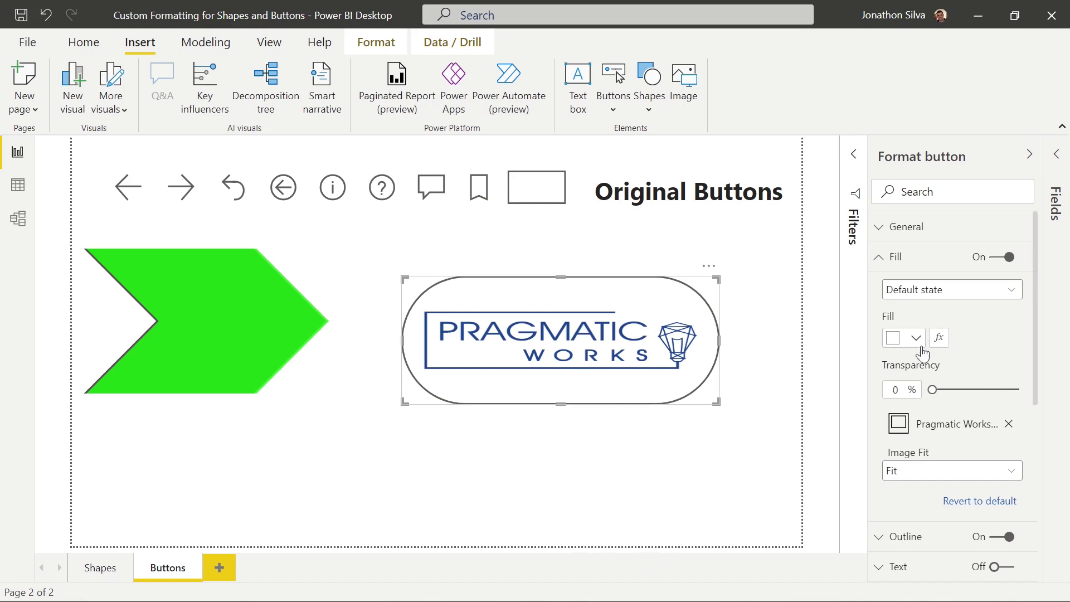
left_click(881, 257)
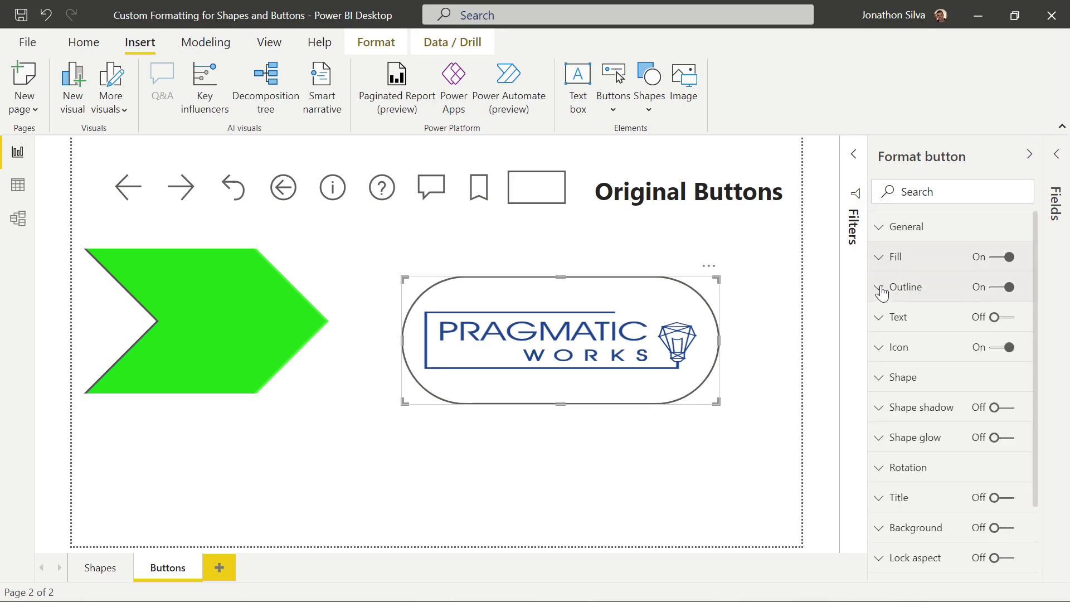
left_click(998, 288)
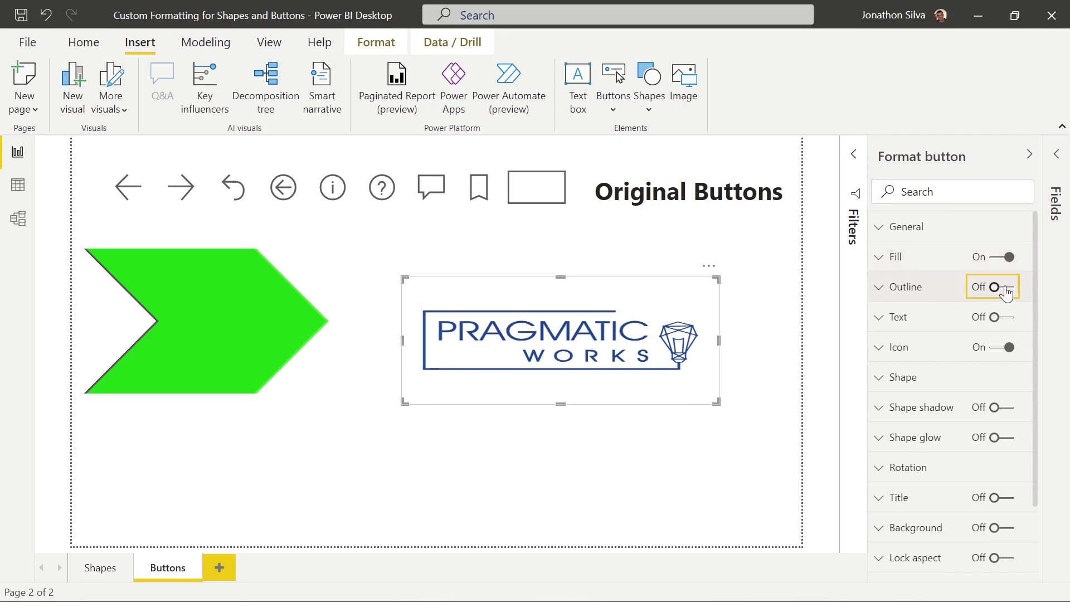
left_click(1006, 290)
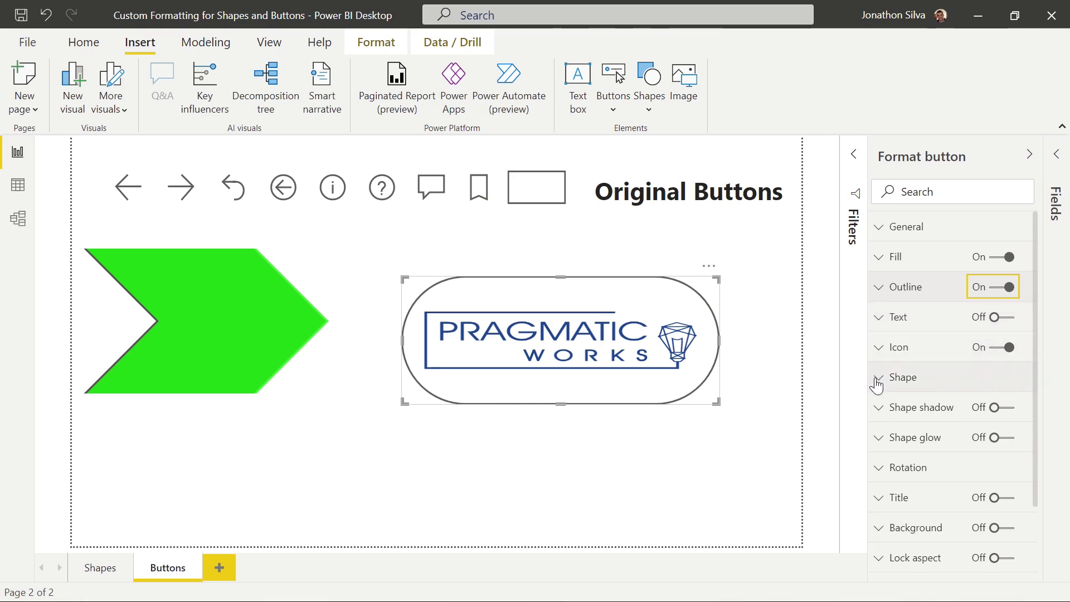
Turn on the shape shadow and shape glow for the pill button.
scroll(942, 363, "down", 2)
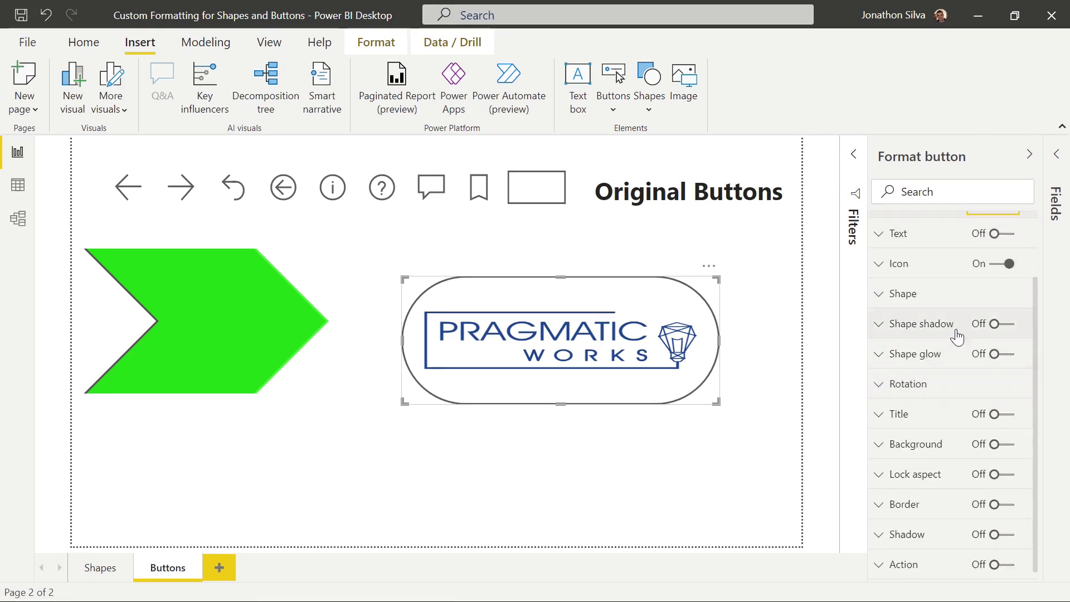
left_click(1001, 326)
left_click(1009, 355)
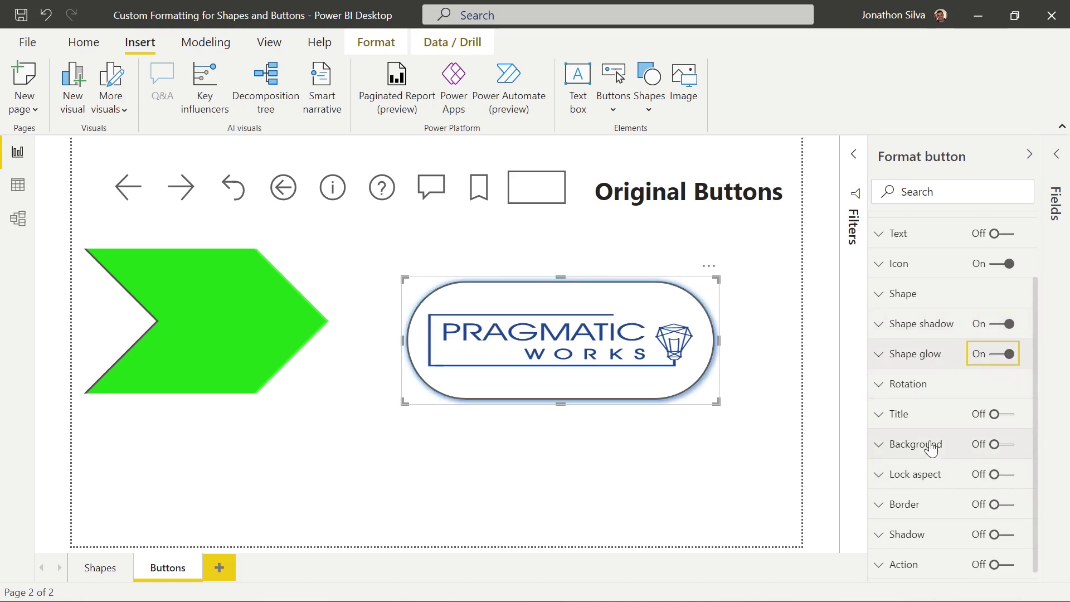
Set the pill button's glow to the darkest navy blue theme color with 6% transparency and 91 px blur.
left_click(880, 354)
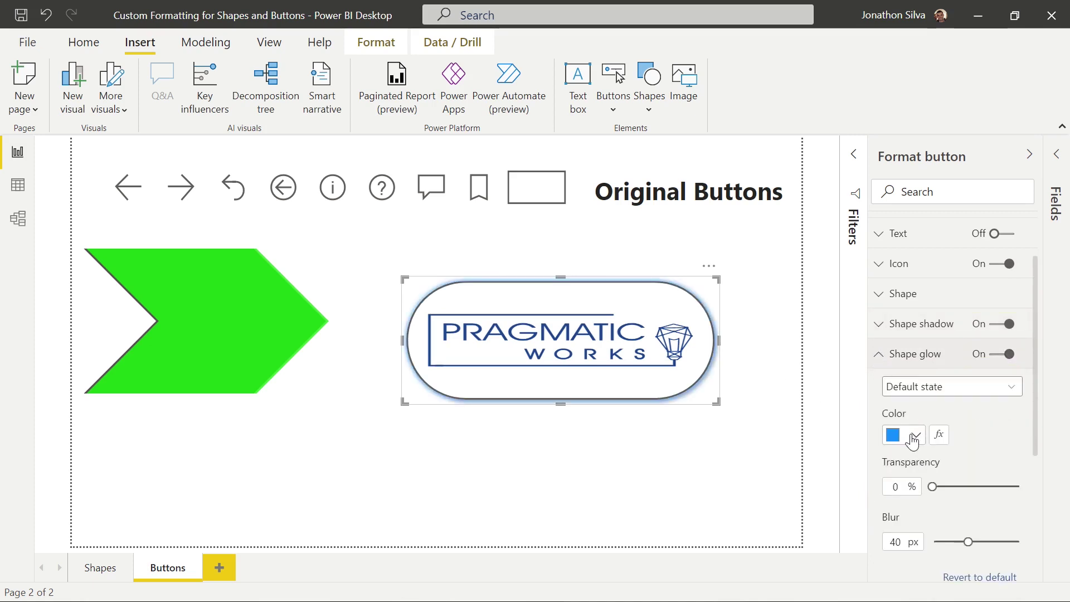
left_click(913, 437)
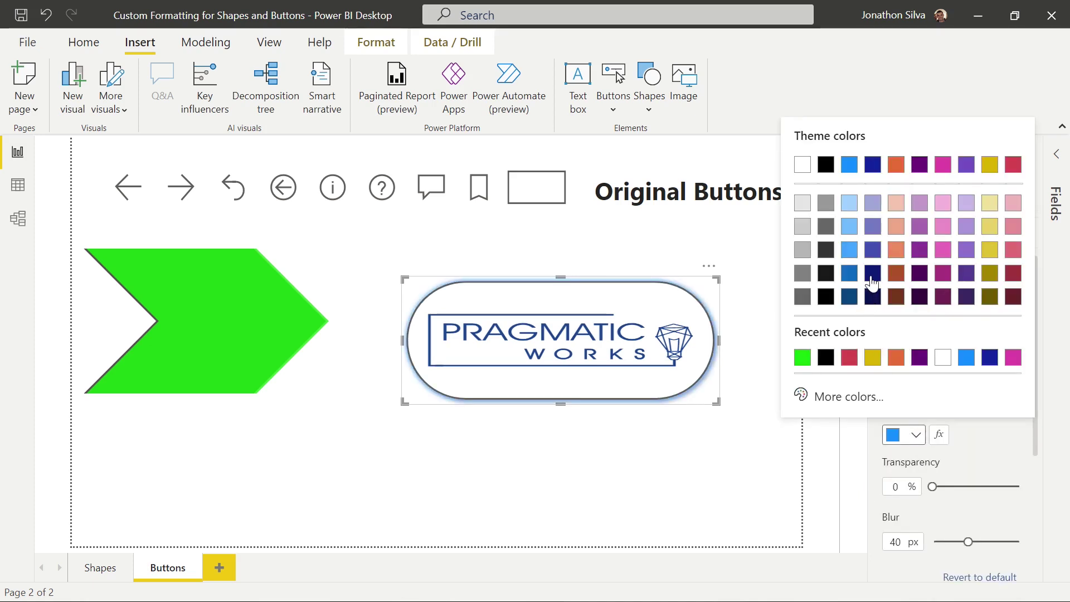
left_click(871, 298)
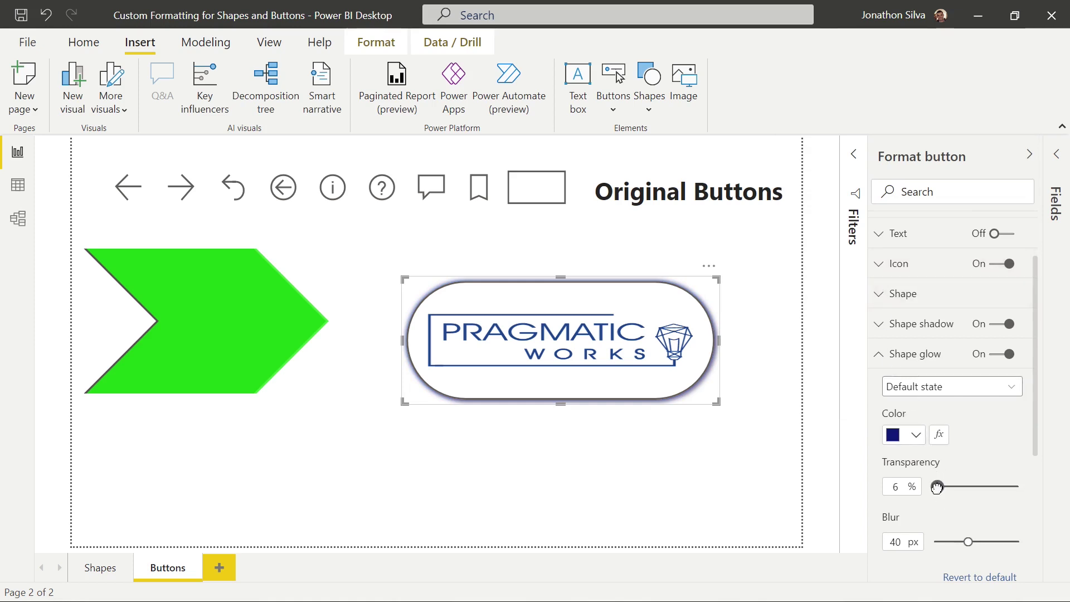
left_click_drag(968, 542, 1011, 542)
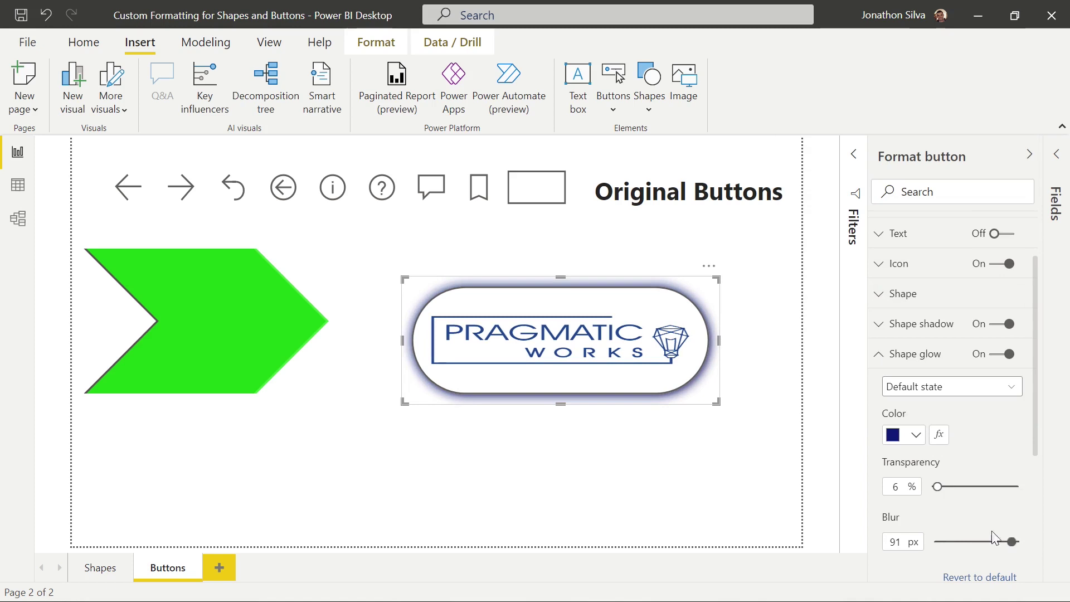
left_click(887, 361)
scroll(967, 378, "down", 1)
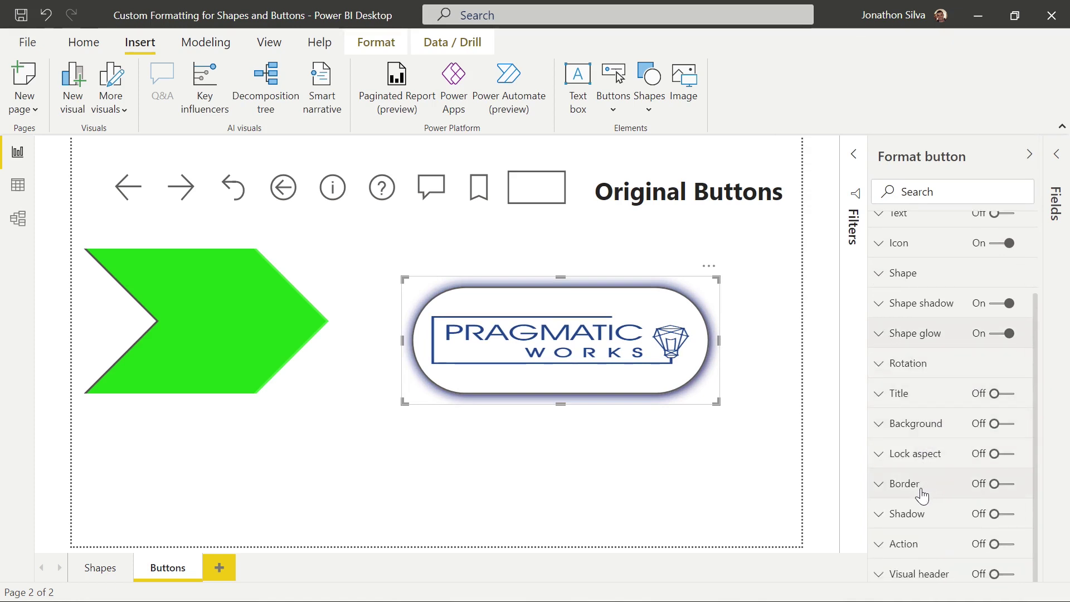
left_click(1006, 544)
left_click(887, 545)
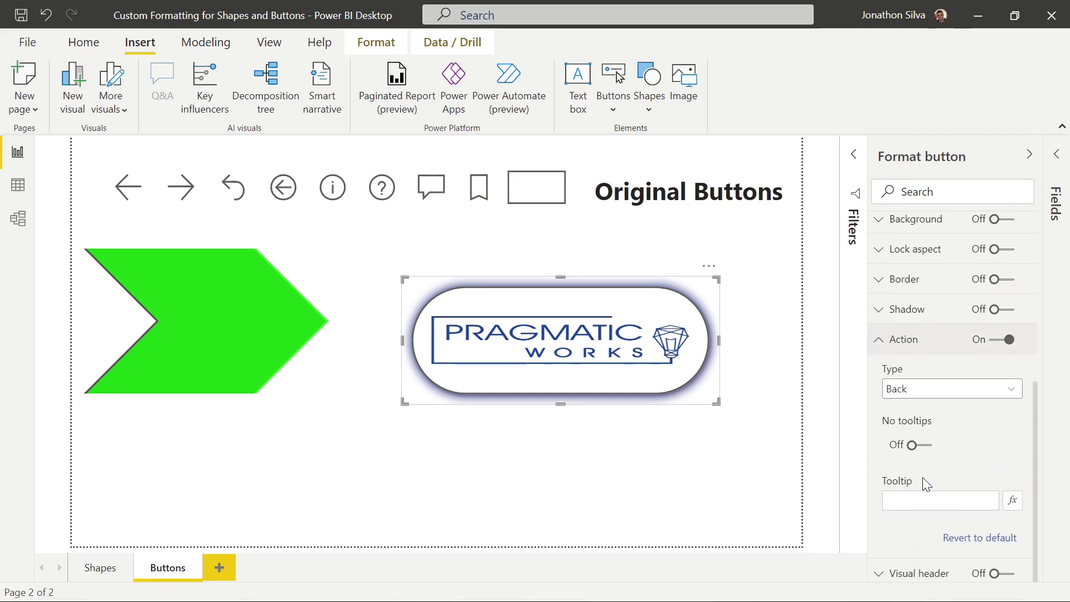
left_click(920, 391)
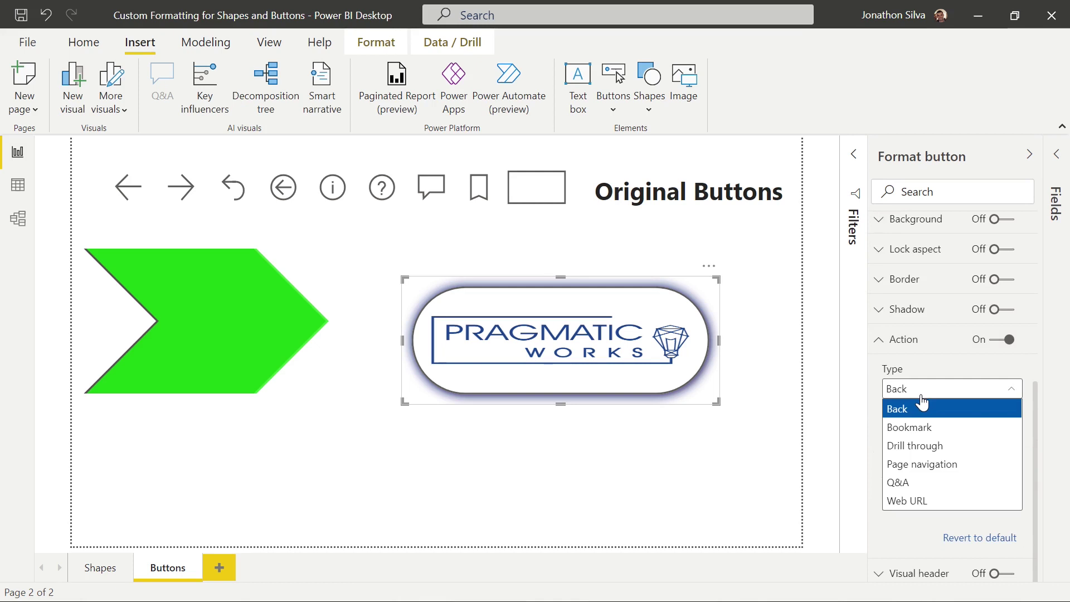
left_click(944, 503)
left_click(910, 439)
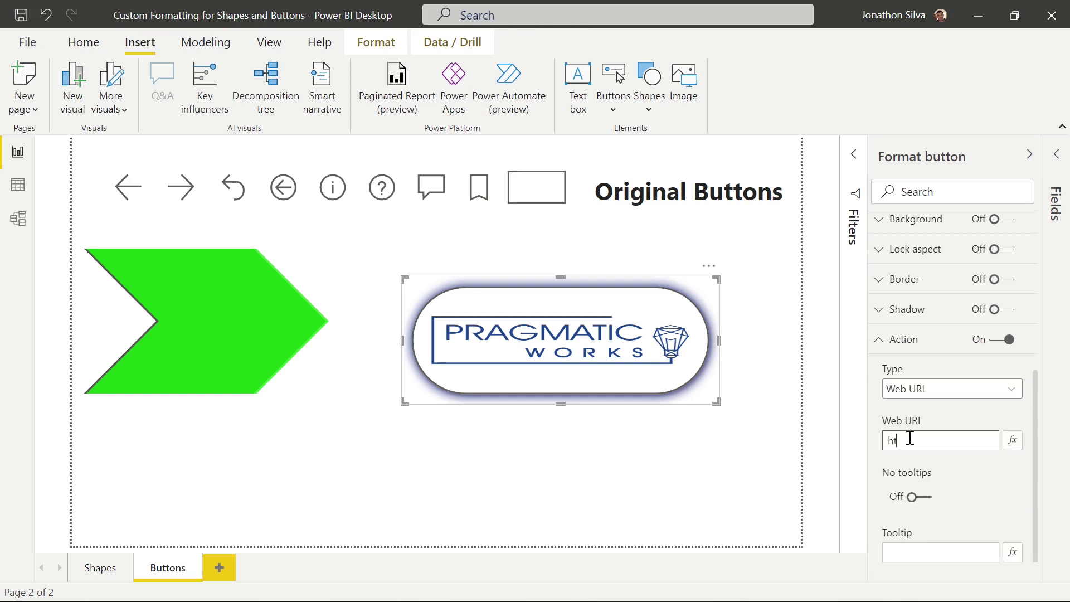
type("http:/")
type("/www.pragm")
type("aticworks.com")
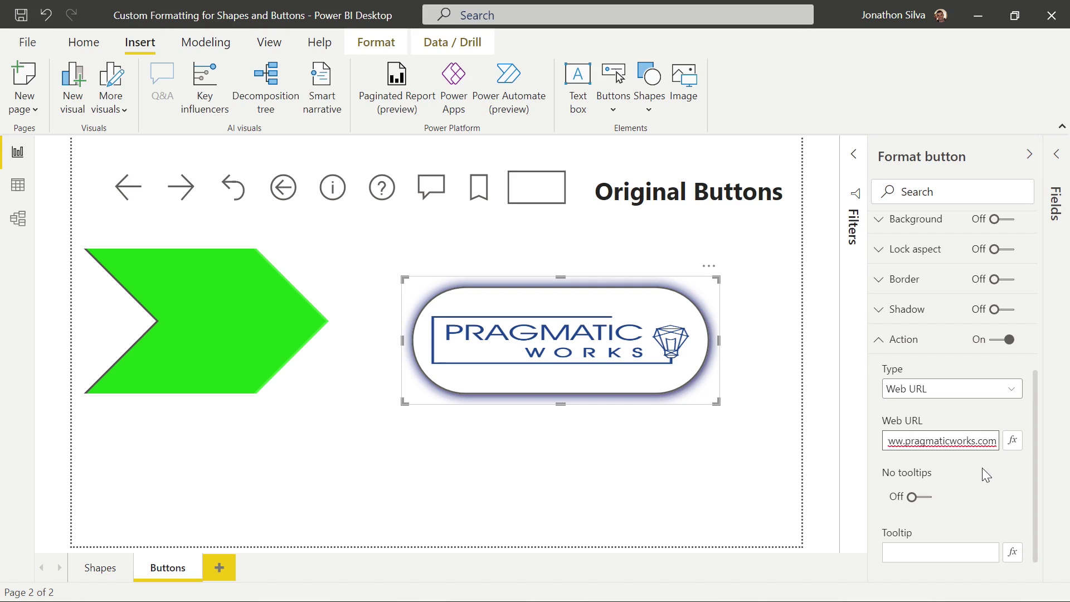
left_click(781, 451)
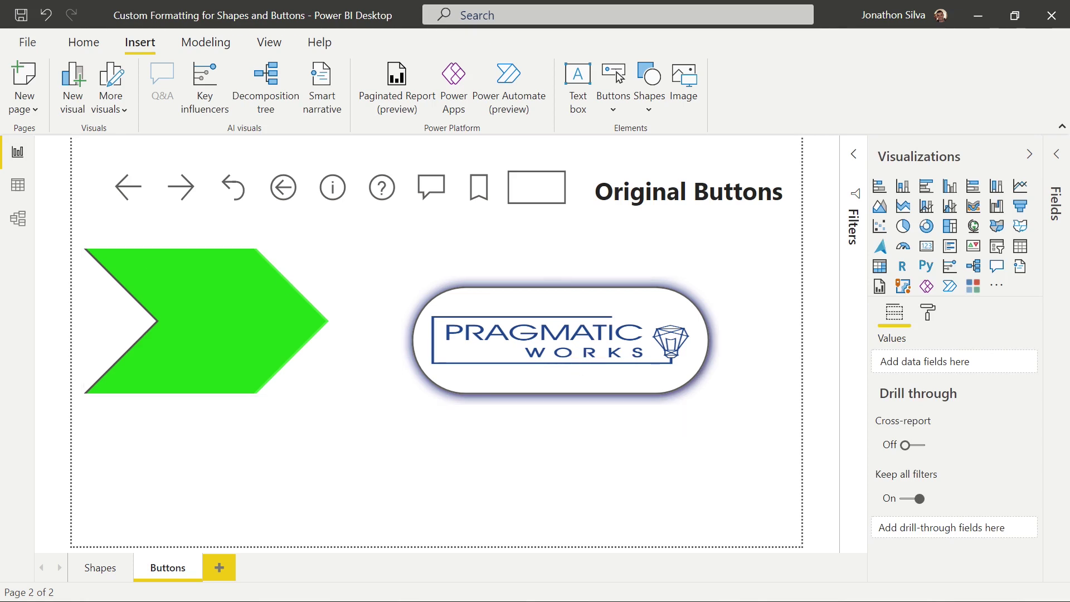
Test the logo button's web link in the browser and close the browser window to return to the report.
left_click_drag(0, 131, 386, 129)
double_click(386, 129)
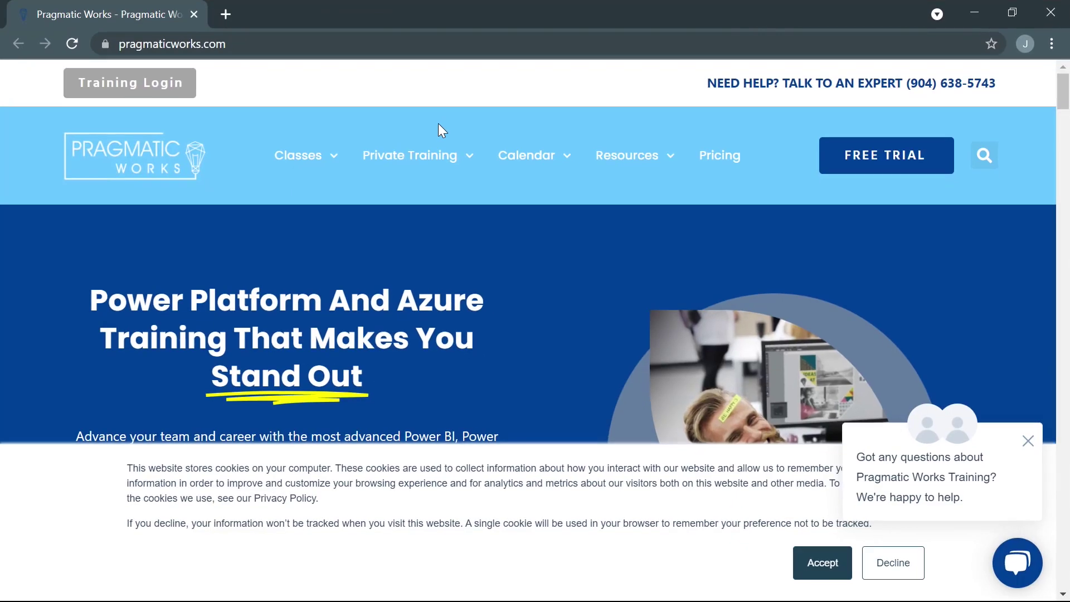
left_click_drag(535, 11, 528, 45)
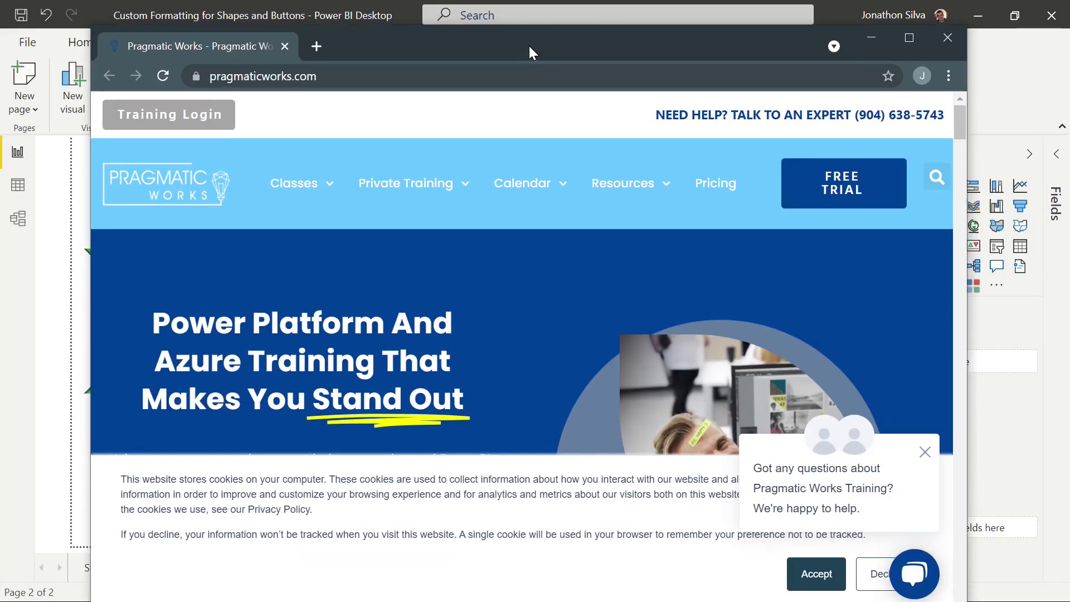
left_click(947, 38)
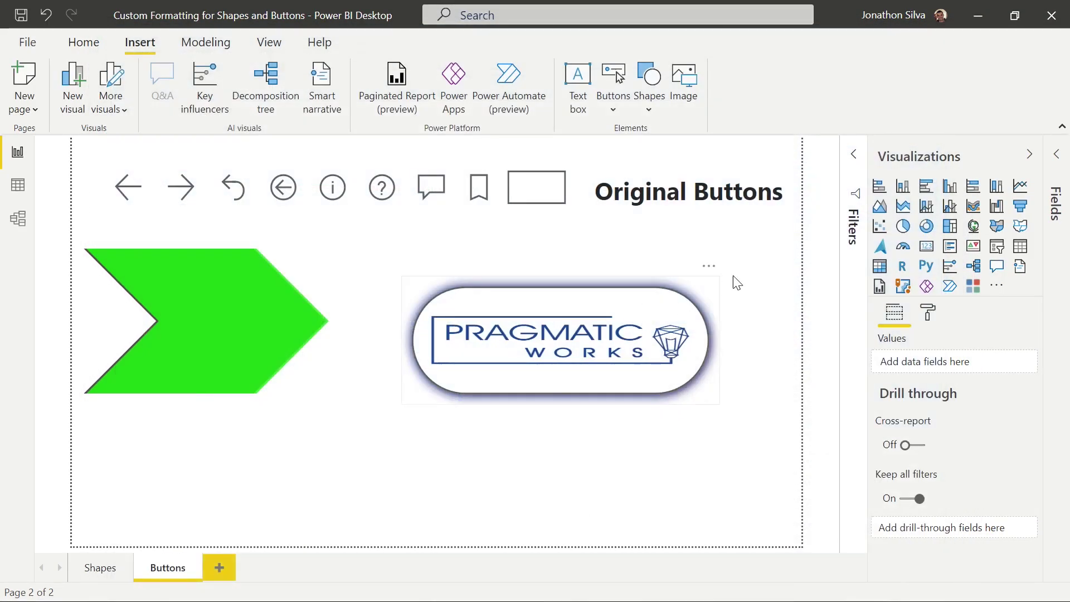
Shrink the Pragmatic Works button, place it in the report page's lower-right corner, and deselect it.
left_click_drag(707, 276, 767, 418)
left_click_drag(464, 419, 580, 437)
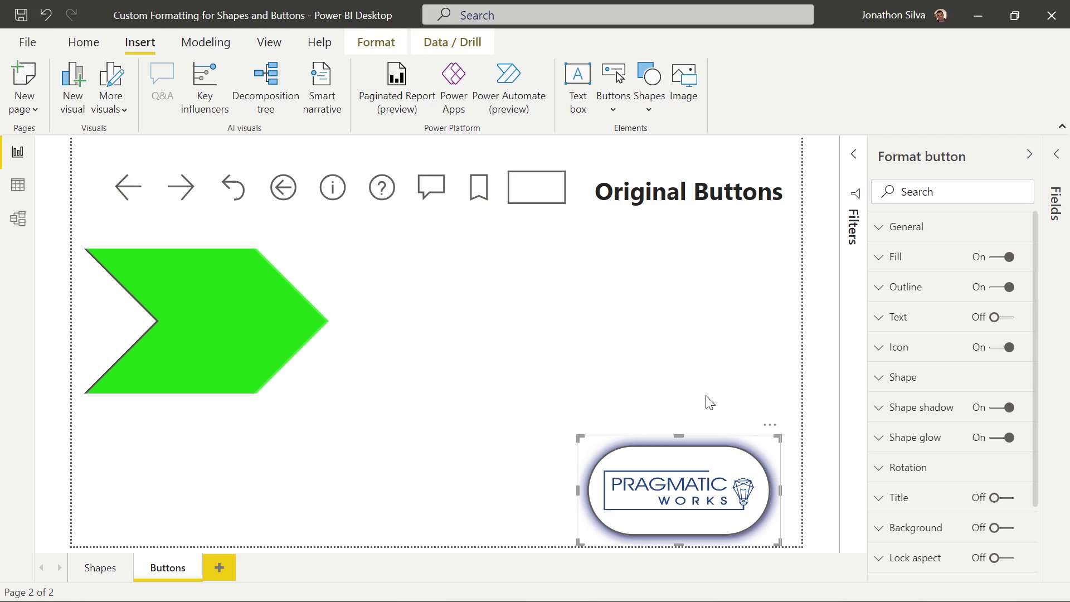
left_click(731, 373)
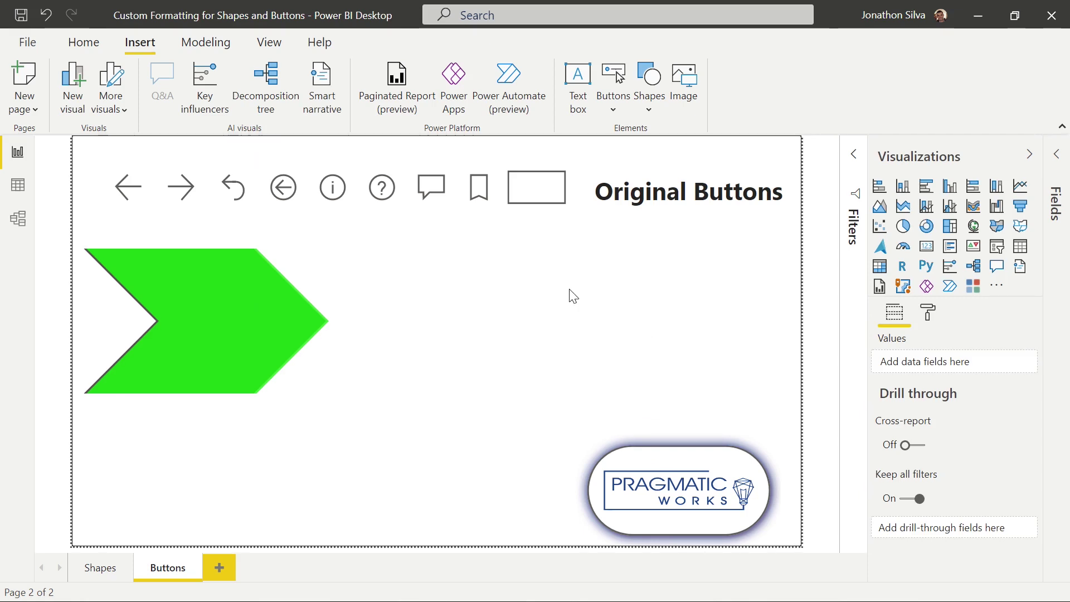
Insert a blank button and place it to the right of the green chevron, enlarged to a wide rectangle.
left_click(615, 108)
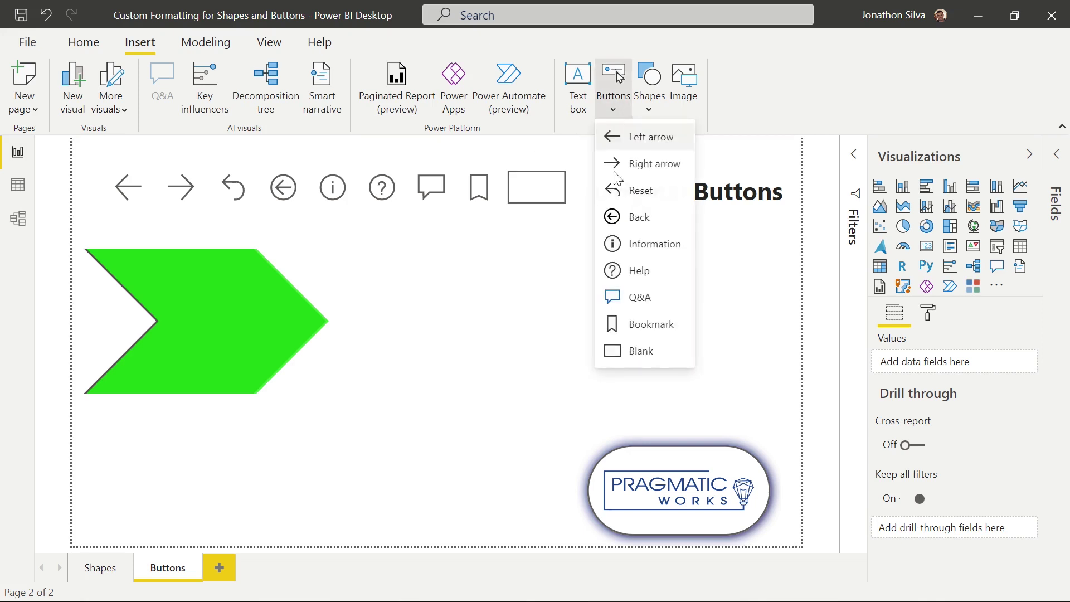
left_click(641, 352)
left_click_drag(112, 173, 539, 338)
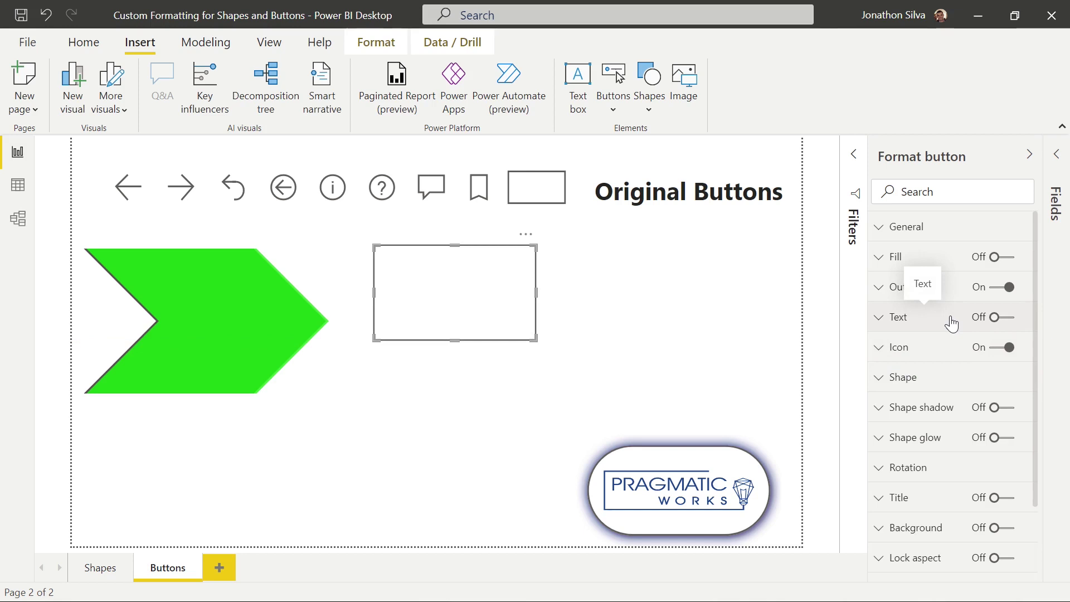
Set the new button's icon to Custom and load the image Share Feedback Icon.png.
left_click(880, 350)
scroll(975, 429, "down", 3)
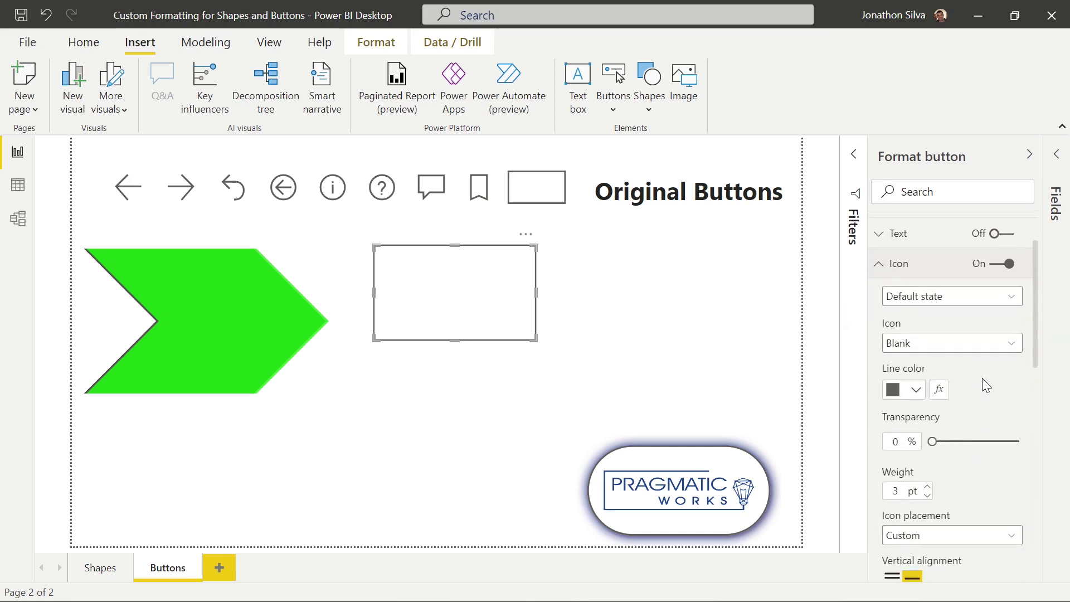
left_click(1003, 343)
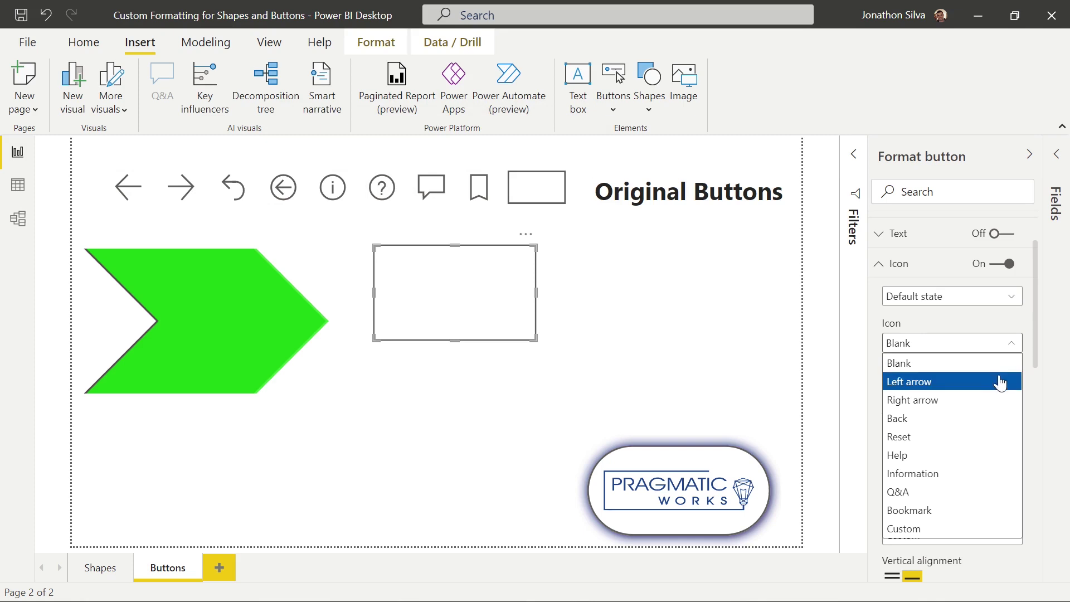
left_click(958, 529)
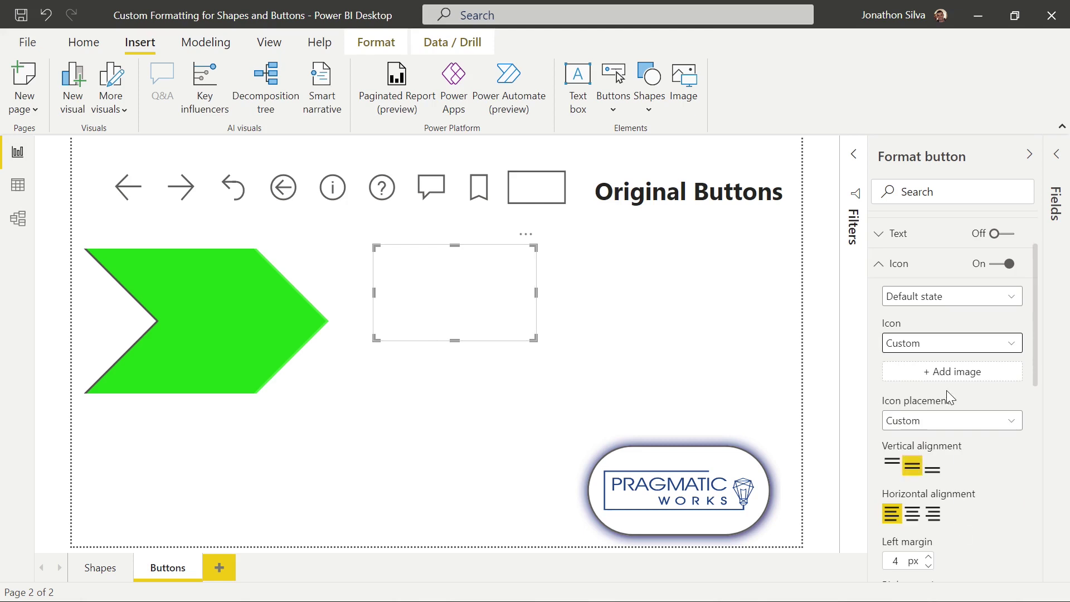
left_click(948, 372)
left_click(649, 131)
left_click(643, 375)
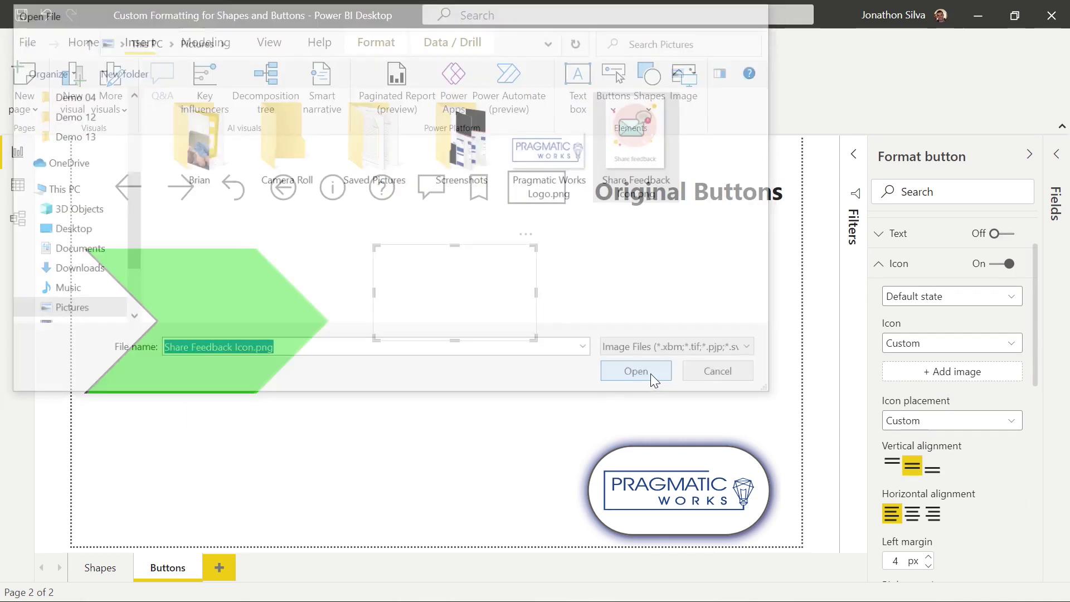
Make the share feedback button narrower and taller, and set its icon's image fit to Fill.
left_click_drag(535, 339, 493, 385)
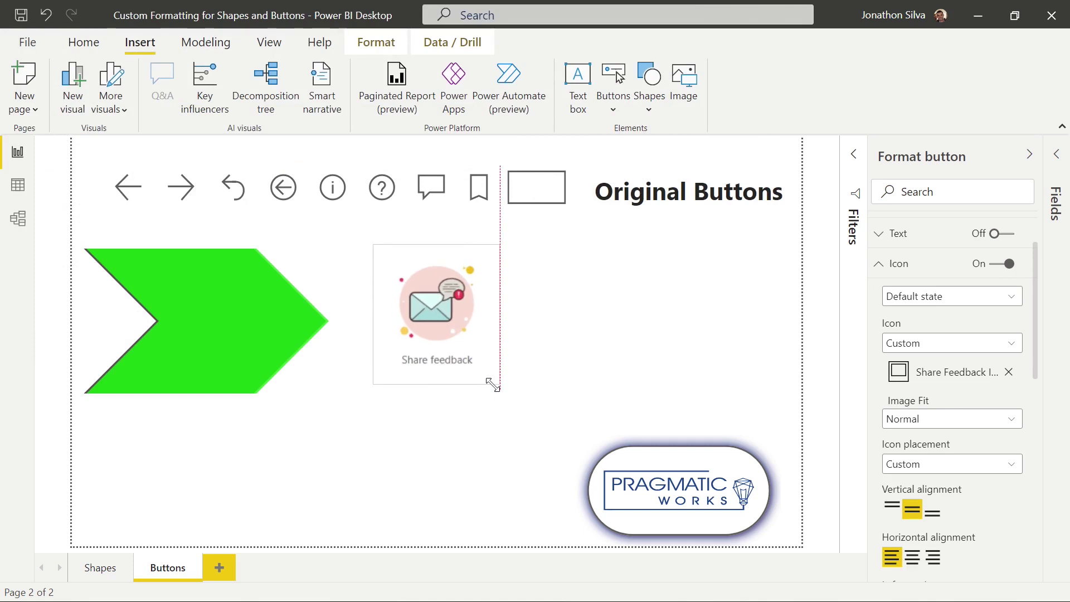
left_click(955, 419)
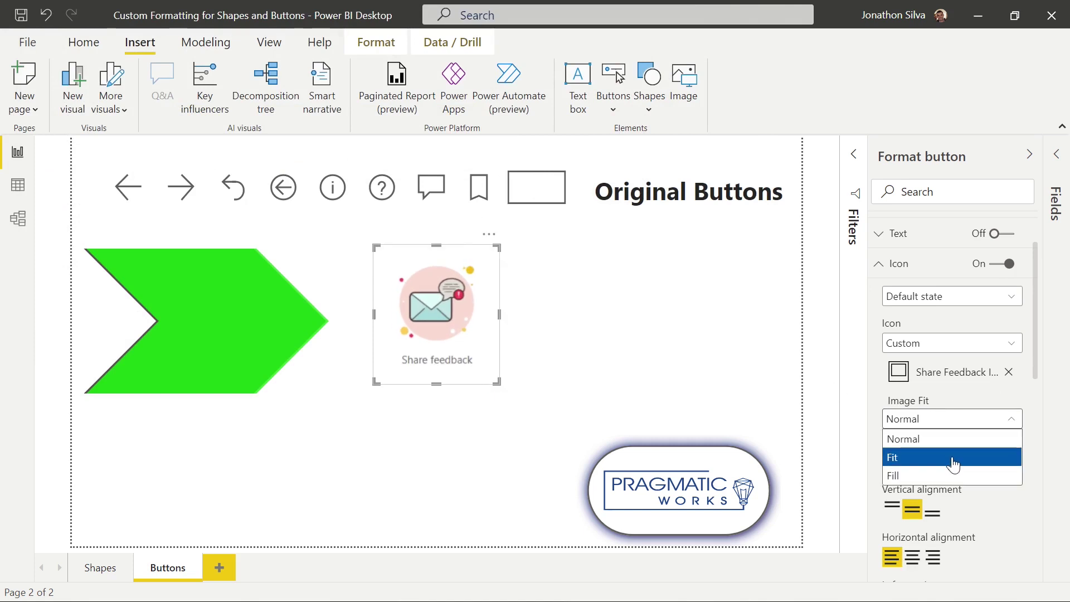
left_click(953, 462)
left_click(948, 427)
left_click(937, 474)
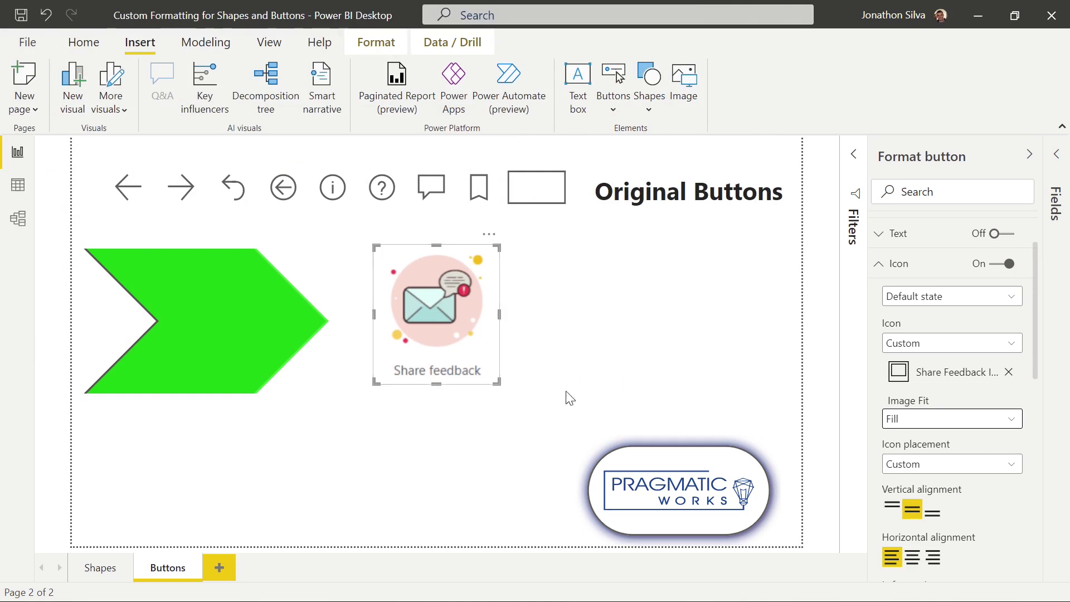
Center the share feedback icon horizontally and set its left, right, top and bottom margins to 9 px.
scroll(915, 434, "down", 5)
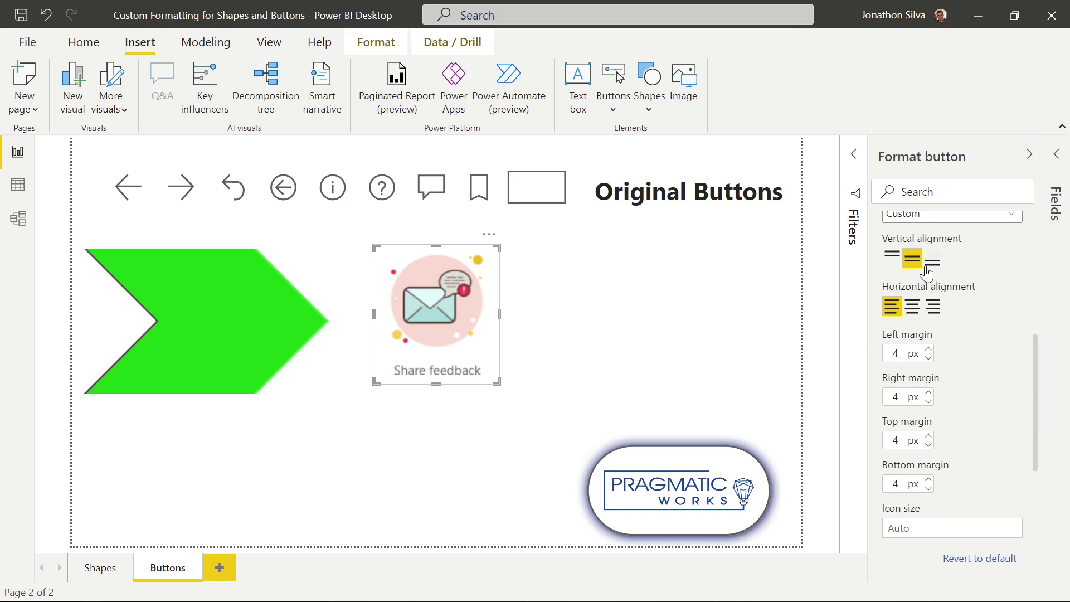
left_click(913, 307)
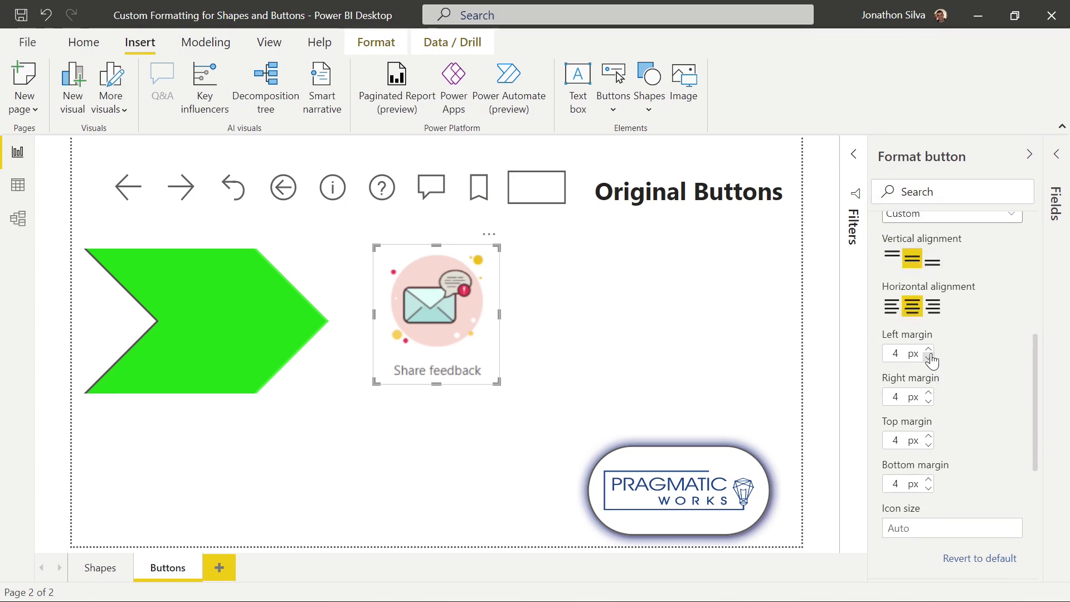
left_click(928, 350)
left_click(929, 350)
left_click(929, 350)
left_click(929, 350)
left_click(929, 350)
left_click(929, 393)
left_click(929, 393)
left_click(929, 393)
left_click(929, 394)
left_click(929, 393)
left_click(928, 436)
left_click(929, 437)
left_click(929, 437)
left_click(929, 437)
left_click(928, 437)
left_click(928, 480)
left_click(928, 480)
left_click(929, 480)
left_click(929, 480)
left_click(929, 480)
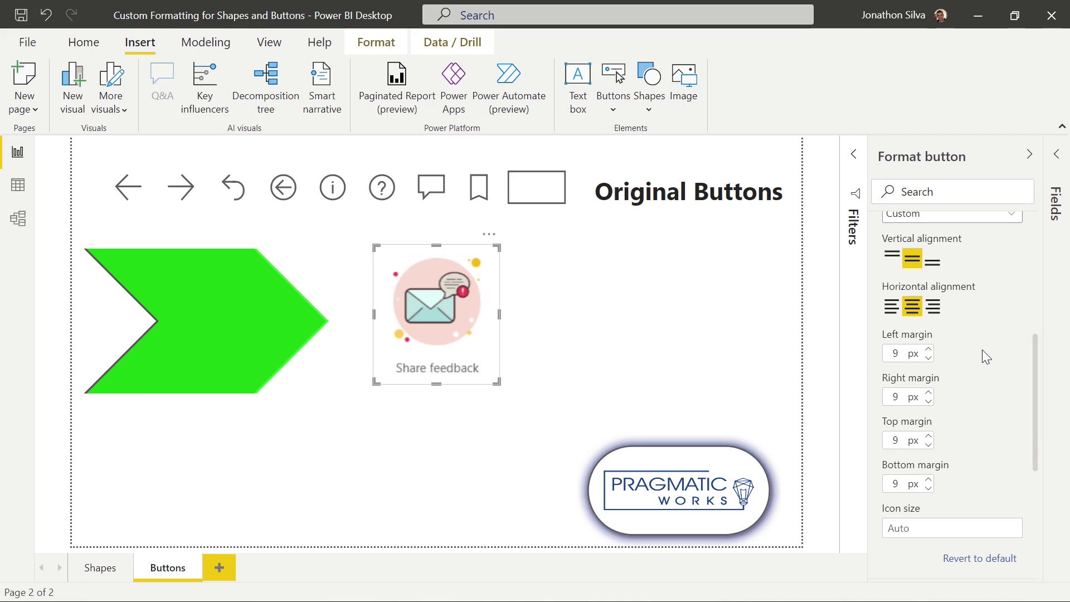
Look through the share feedback button's format settings that follow the icon options.
scroll(973, 343, "down", 5)
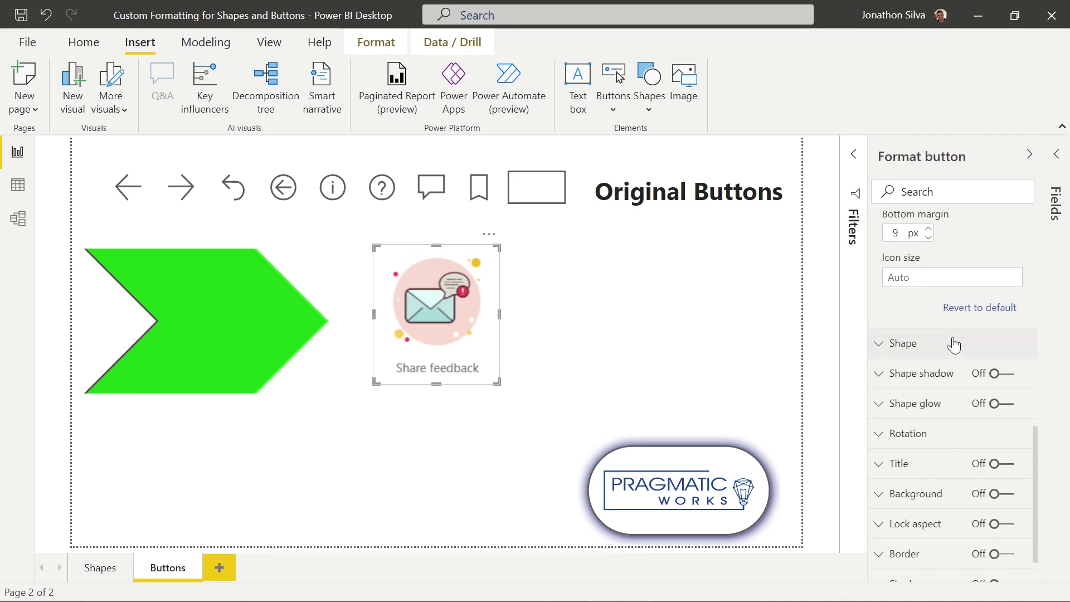
scroll(936, 358, "down", 1)
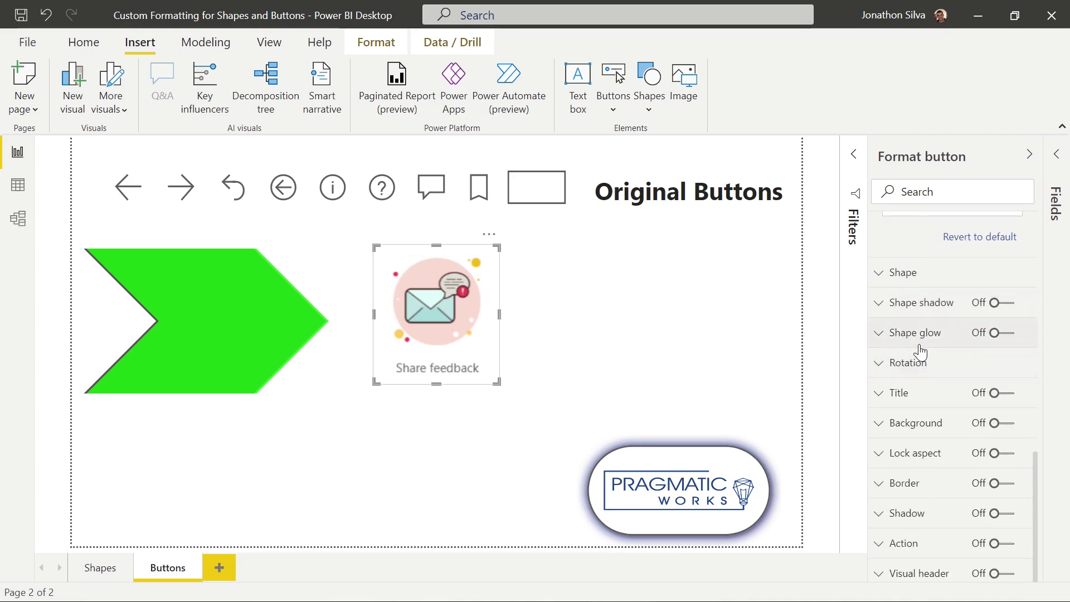